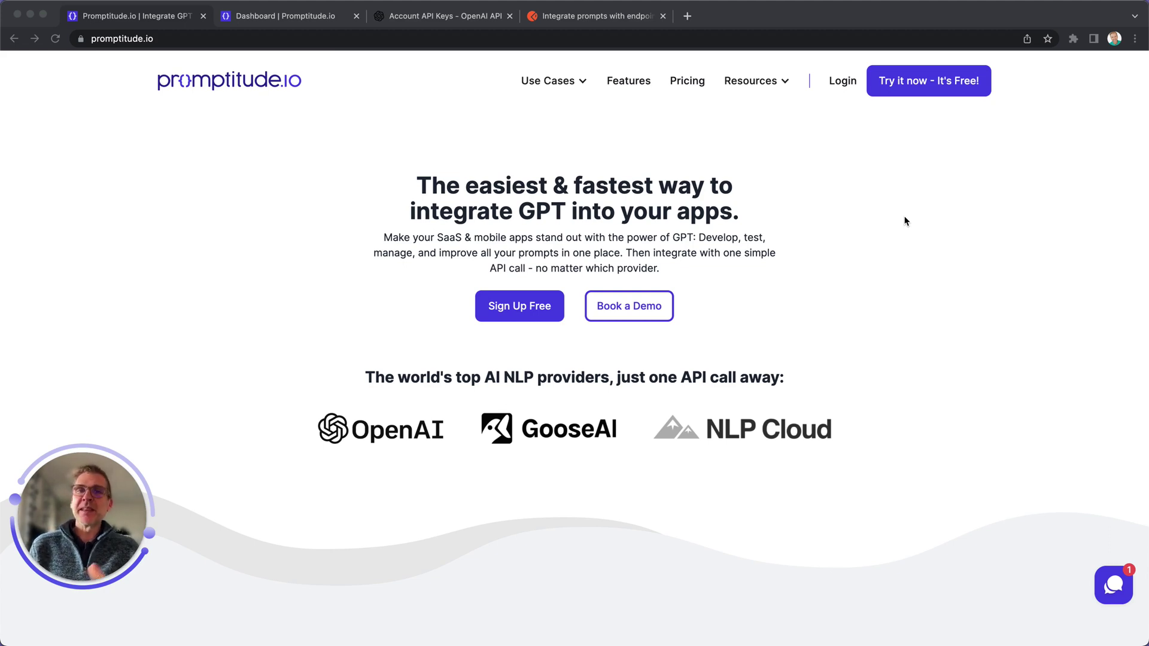
# Switch to the Promptitude.io Dashboard tab to see the four getting-started steps.
pyautogui.click(304, 18)
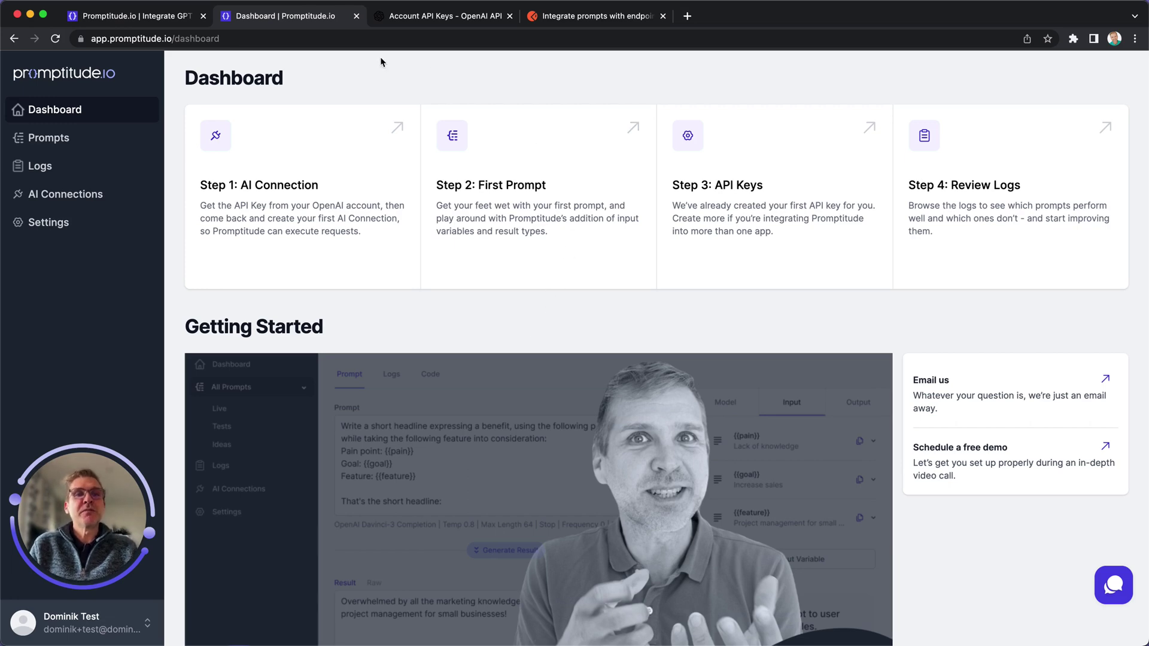
# Start the first AI connection with provider OpenAI and name 'OpenAI', ready for the API key.
pyautogui.click(323, 169)
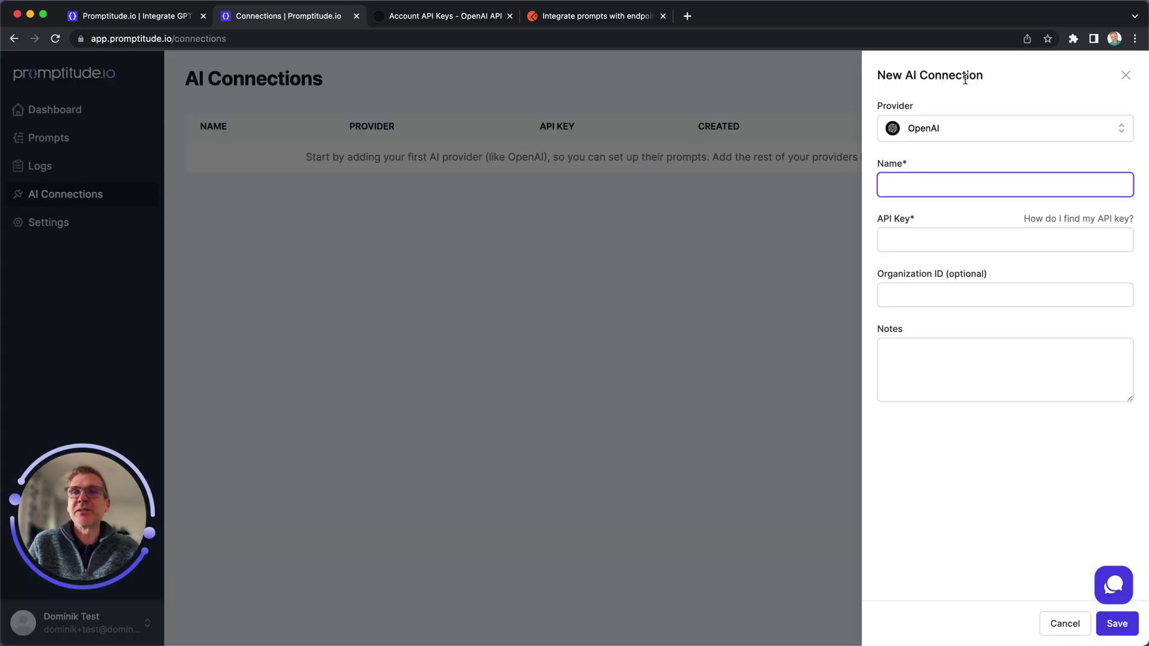
pyautogui.click(970, 139)
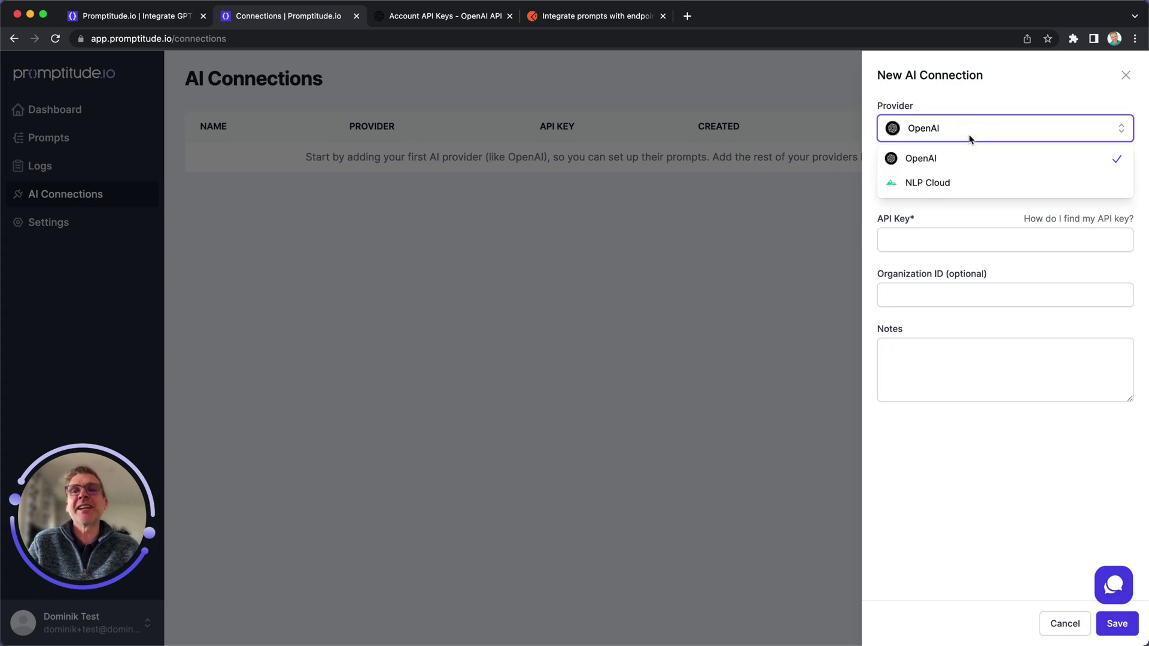
pyautogui.click(935, 158)
pyautogui.click(923, 180)
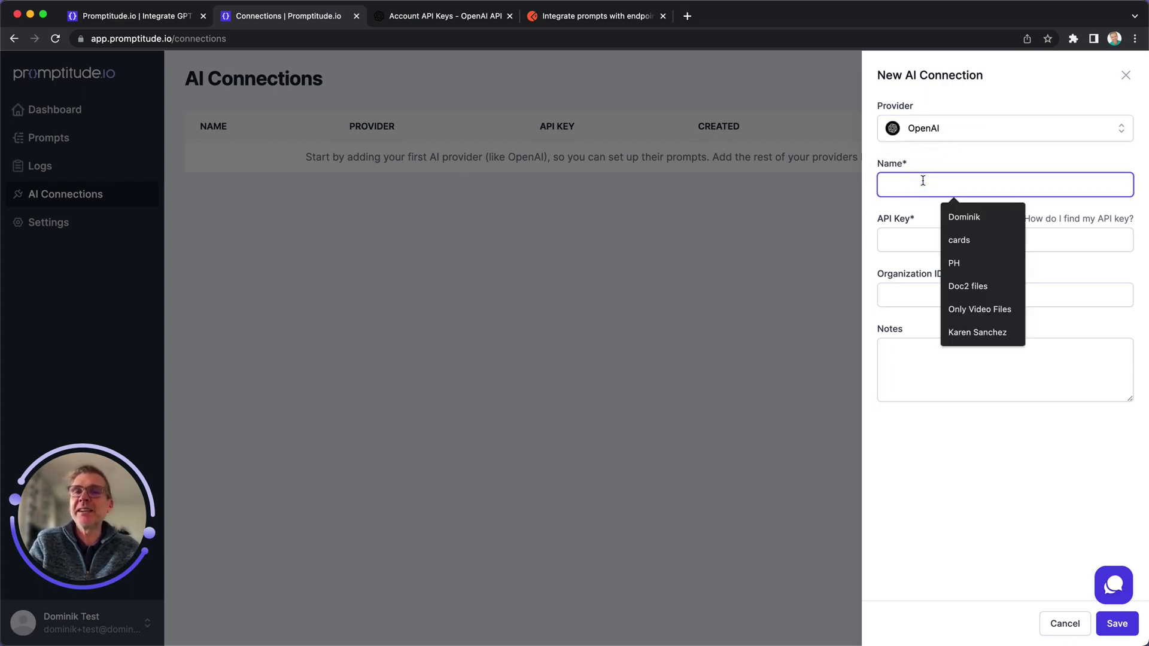
pyautogui.write('OpenAI')
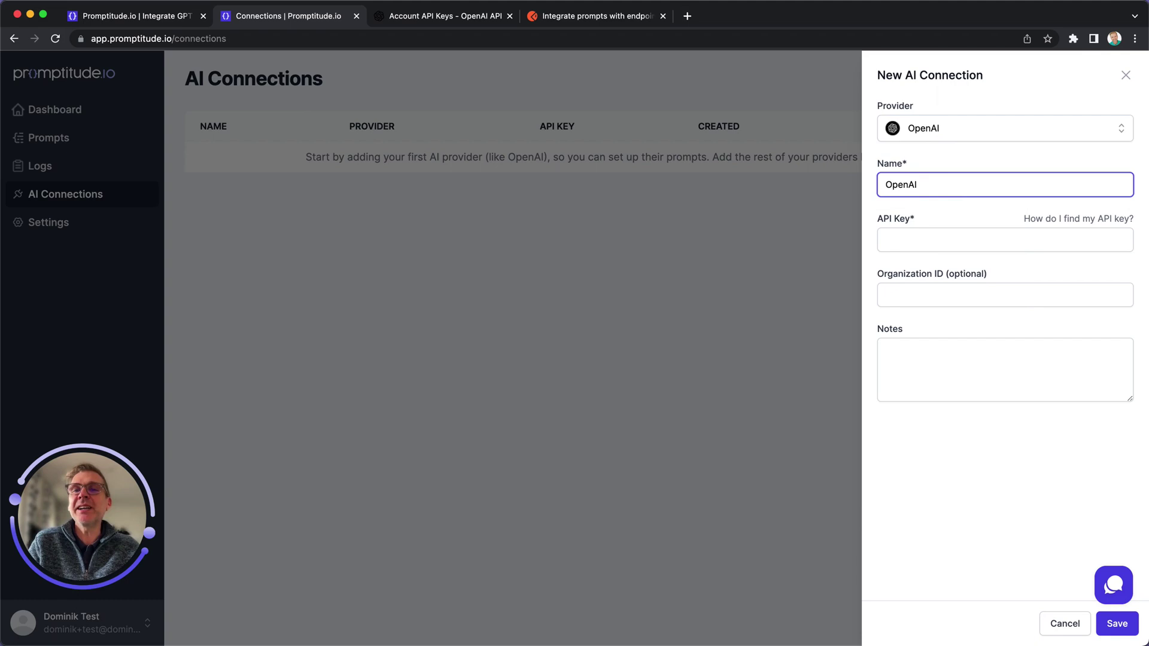
pyautogui.click(904, 239)
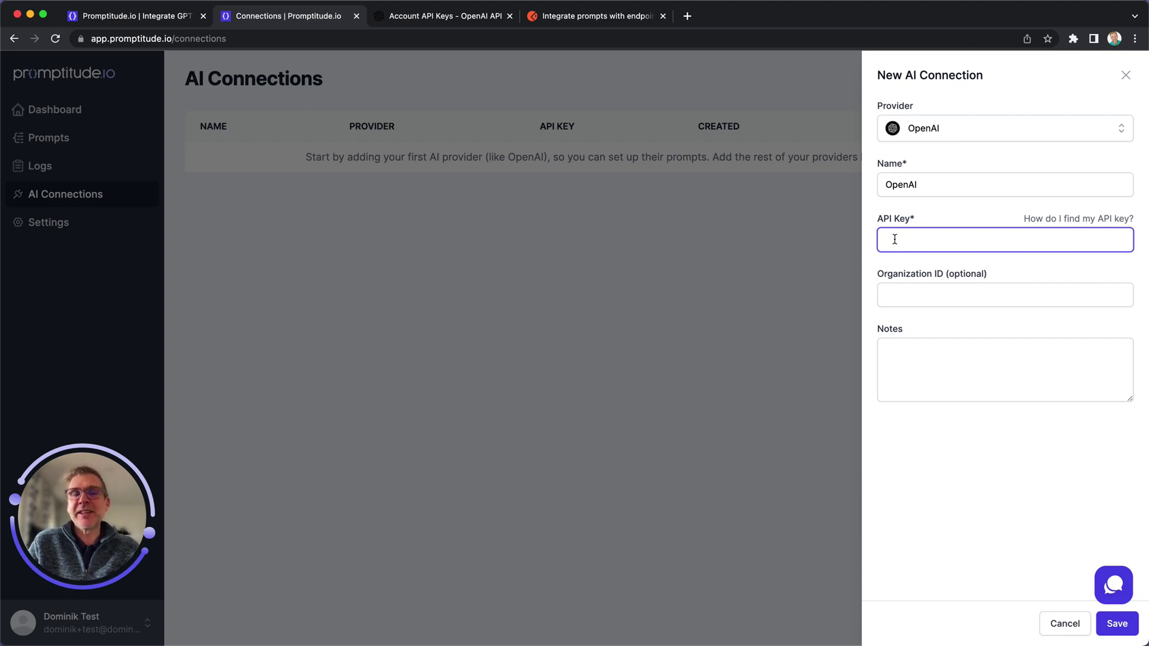
# On the OpenAI API keys page, create a new secret key and copy it.
pyautogui.click(453, 18)
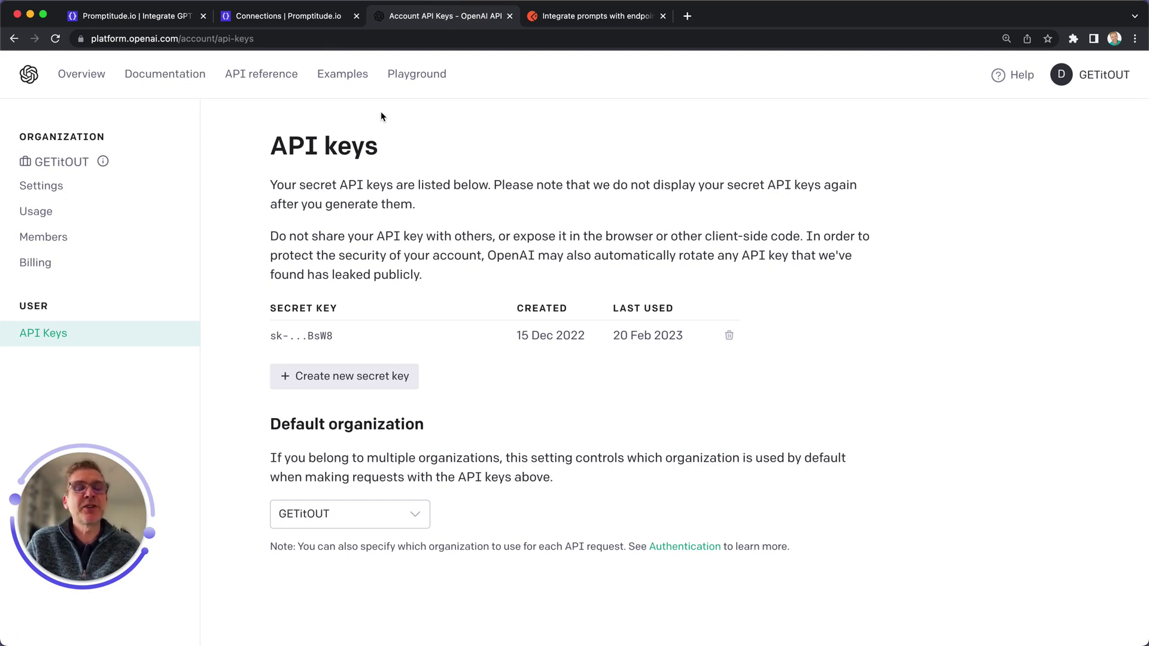
pyautogui.click(1094, 87)
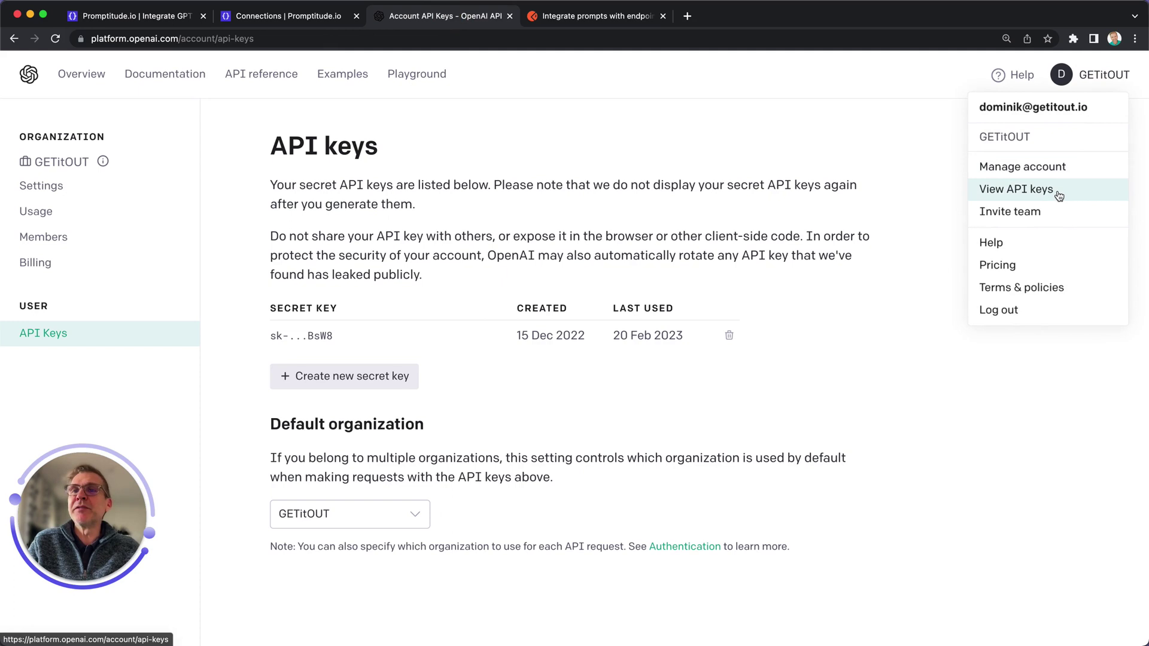
pyautogui.click(627, 393)
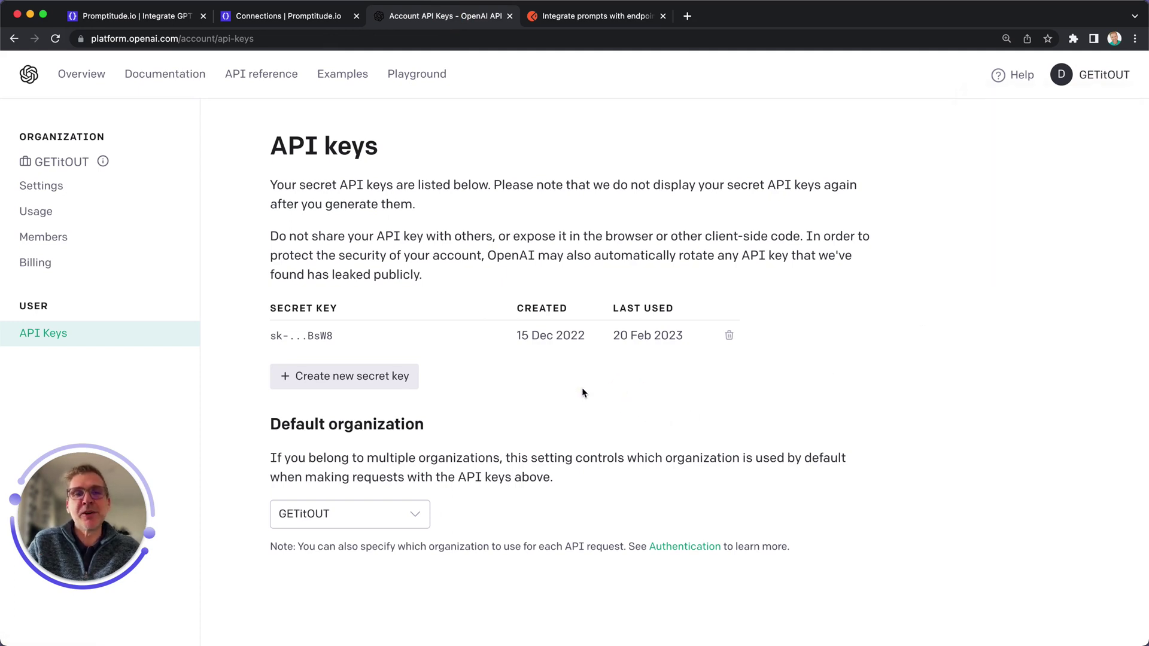
pyautogui.moveTo(273, 336); pyautogui.dragTo(336, 337)
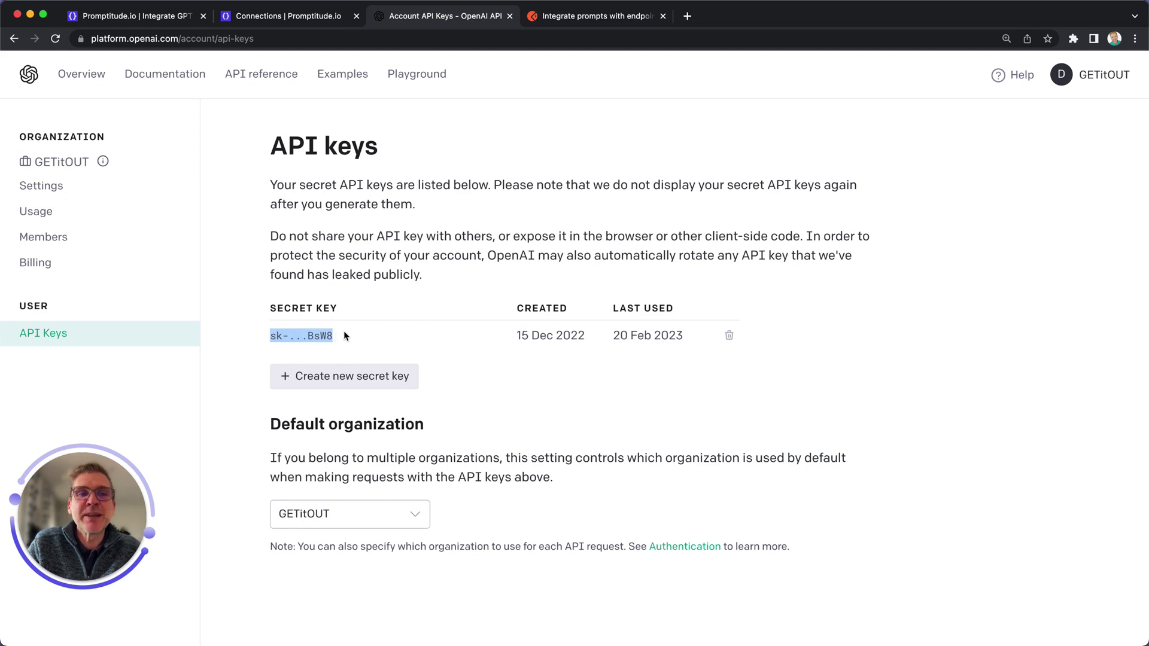
pyautogui.click(346, 338)
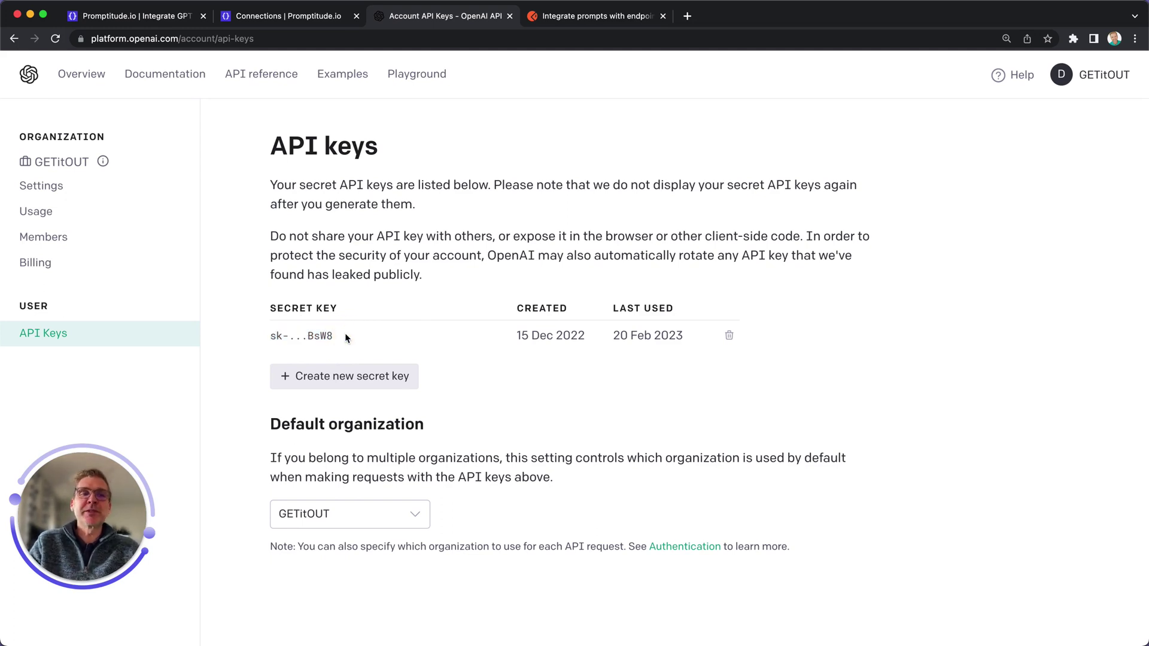
pyautogui.click(346, 382)
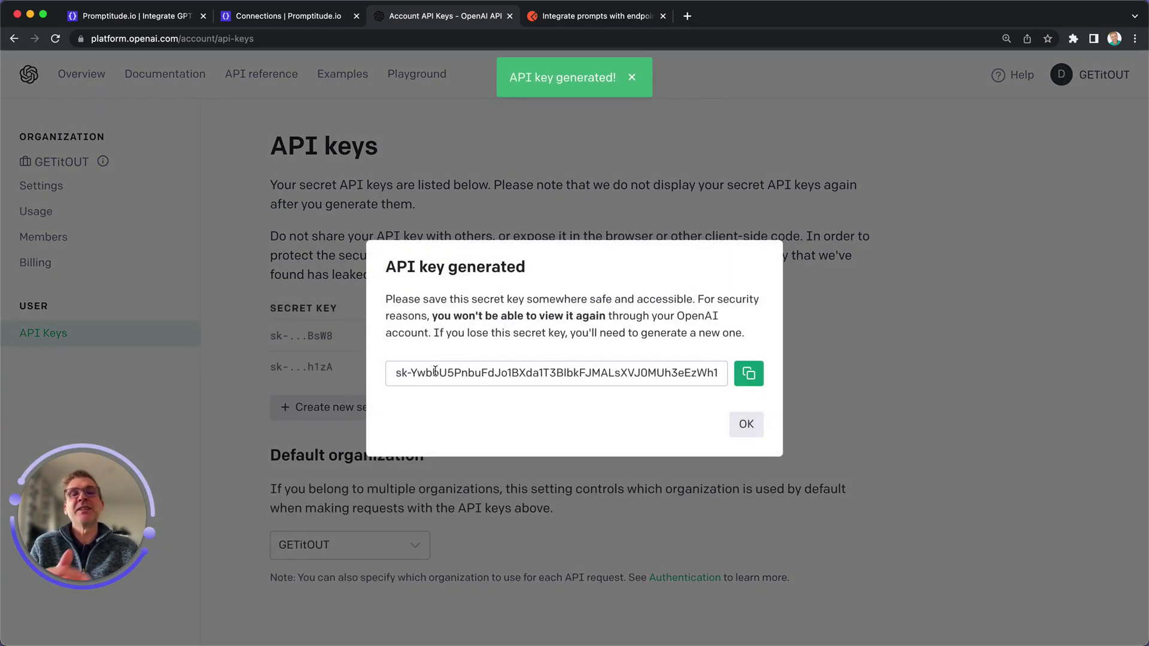
pyautogui.click(749, 374)
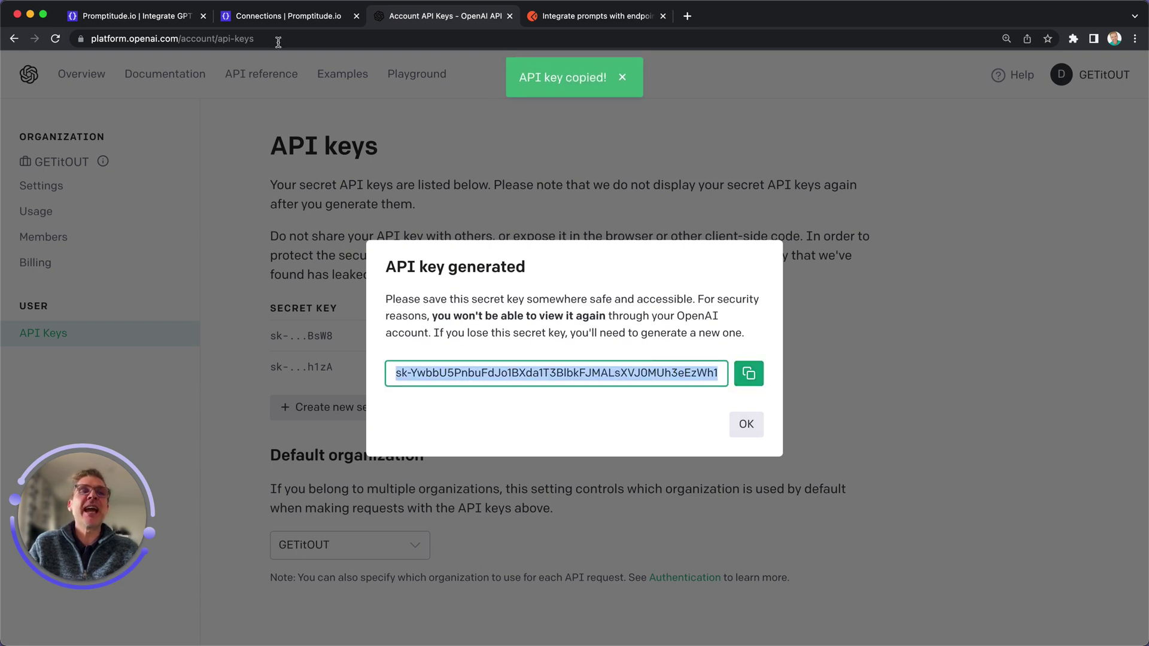
# Paste the copied key into the OpenAI connection's API Key, save it, and return to the Dashboard.
pyautogui.click(298, 18)
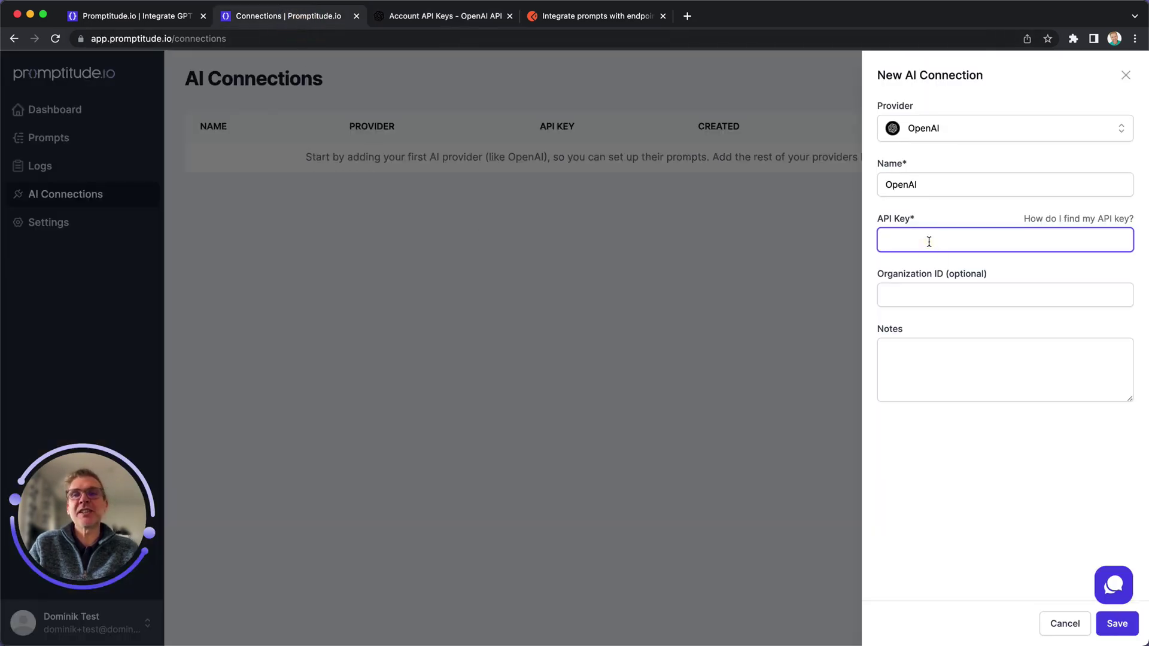
pyautogui.press('super+v')
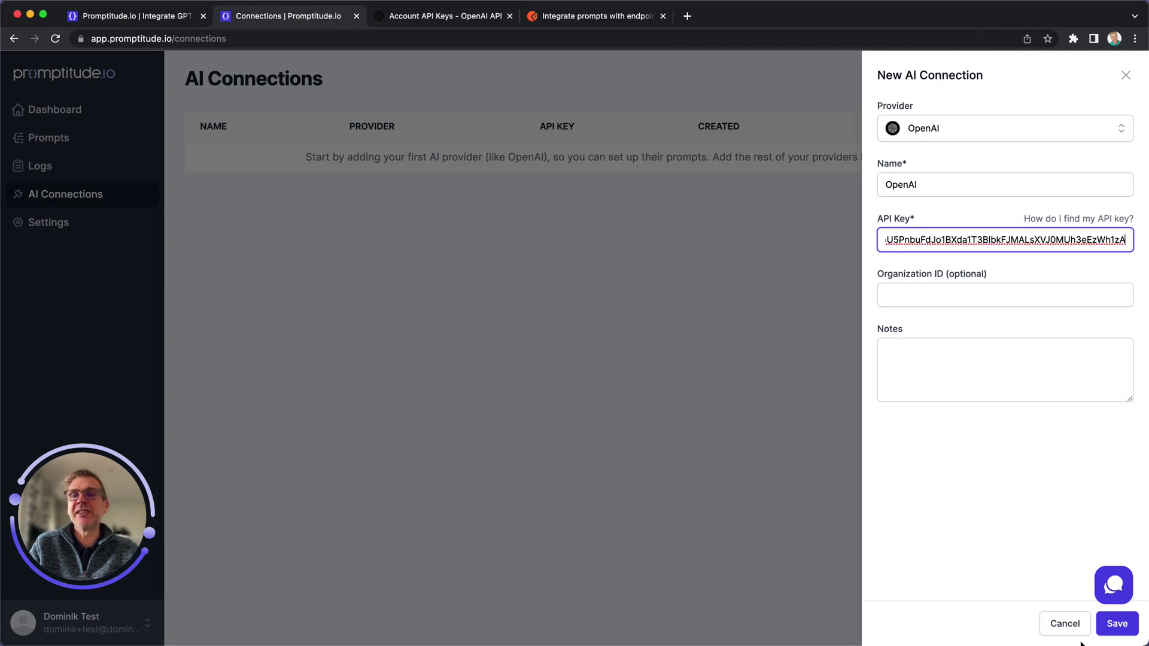
pyautogui.click(1117, 624)
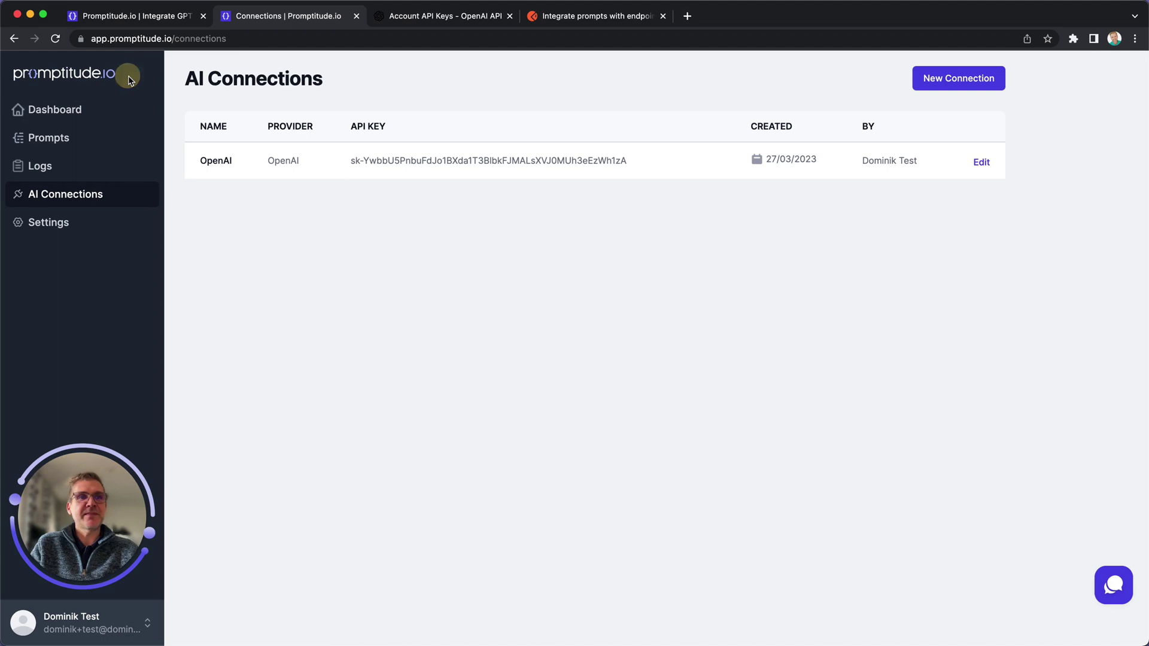
pyautogui.click(111, 80)
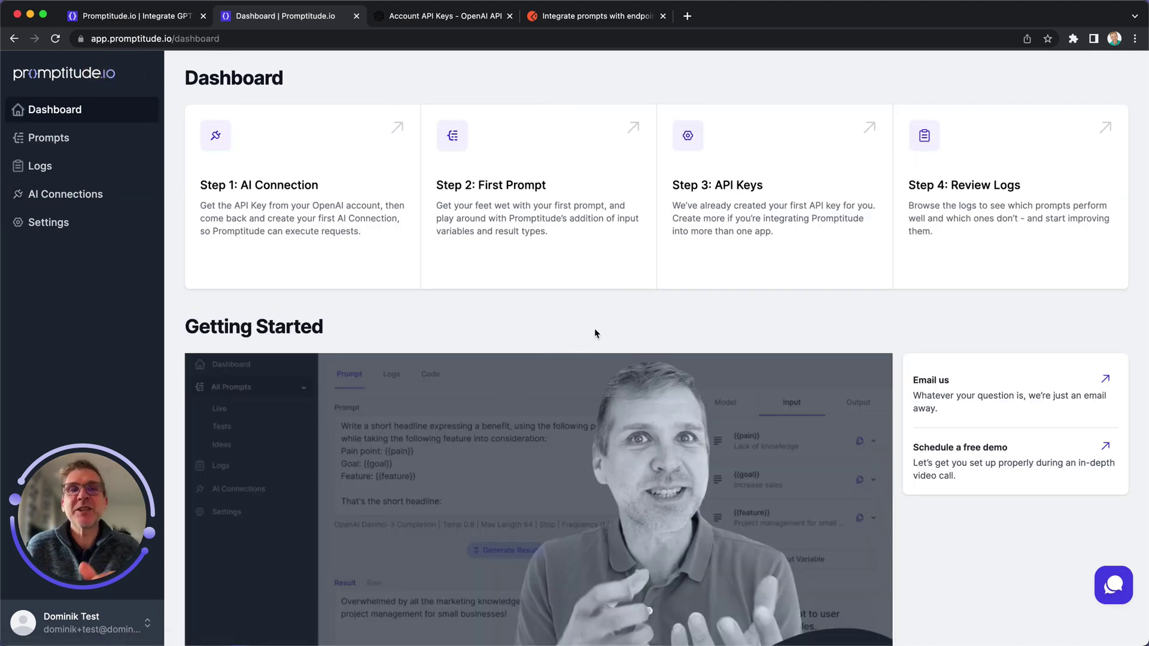
# Open the Joke Generator prompt and highlight the {{profession}} variable in 'A joke about {{profession}}:'.
pyautogui.click(515, 197)
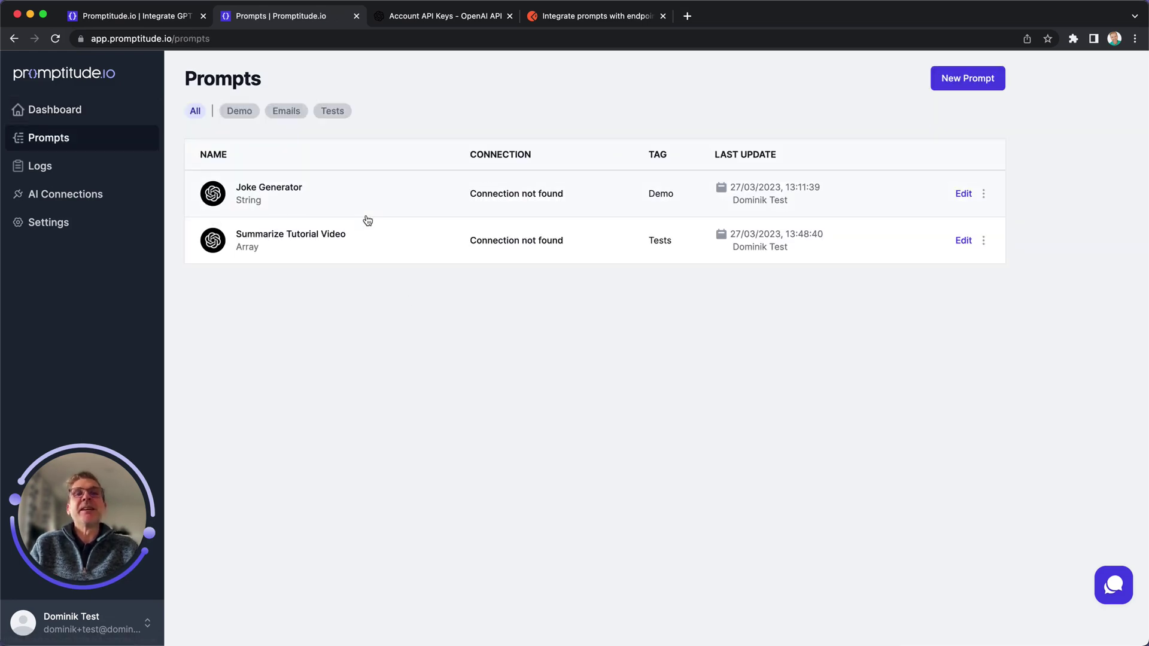
pyautogui.click(289, 195)
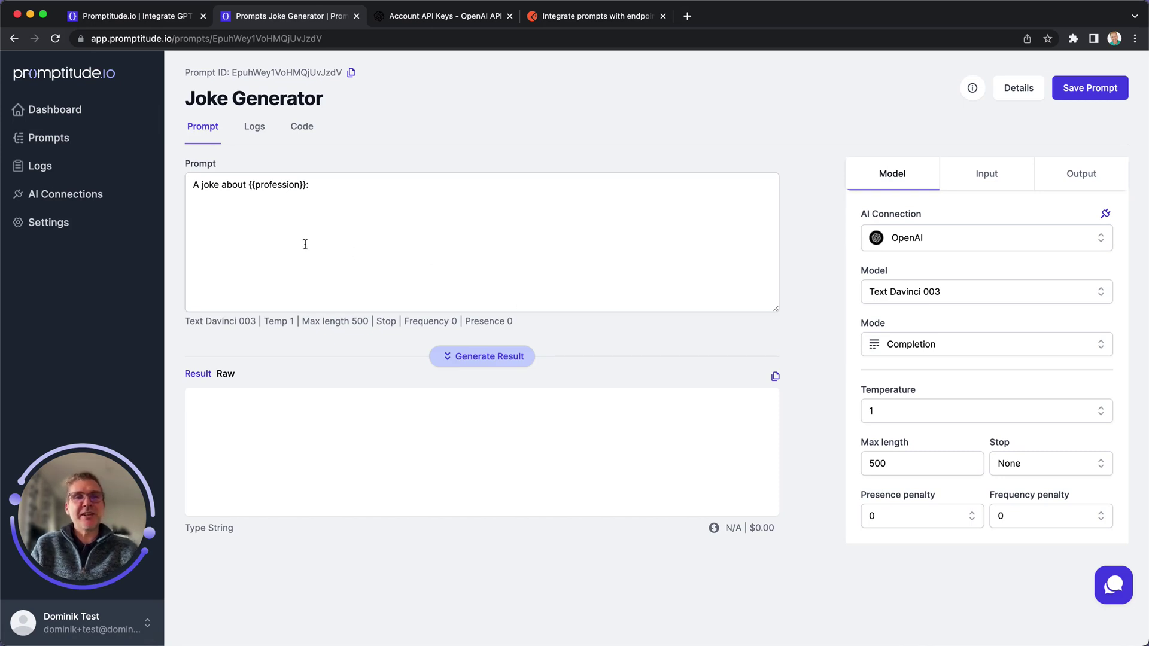
pyautogui.moveTo(194, 185); pyautogui.dragTo(308, 184)
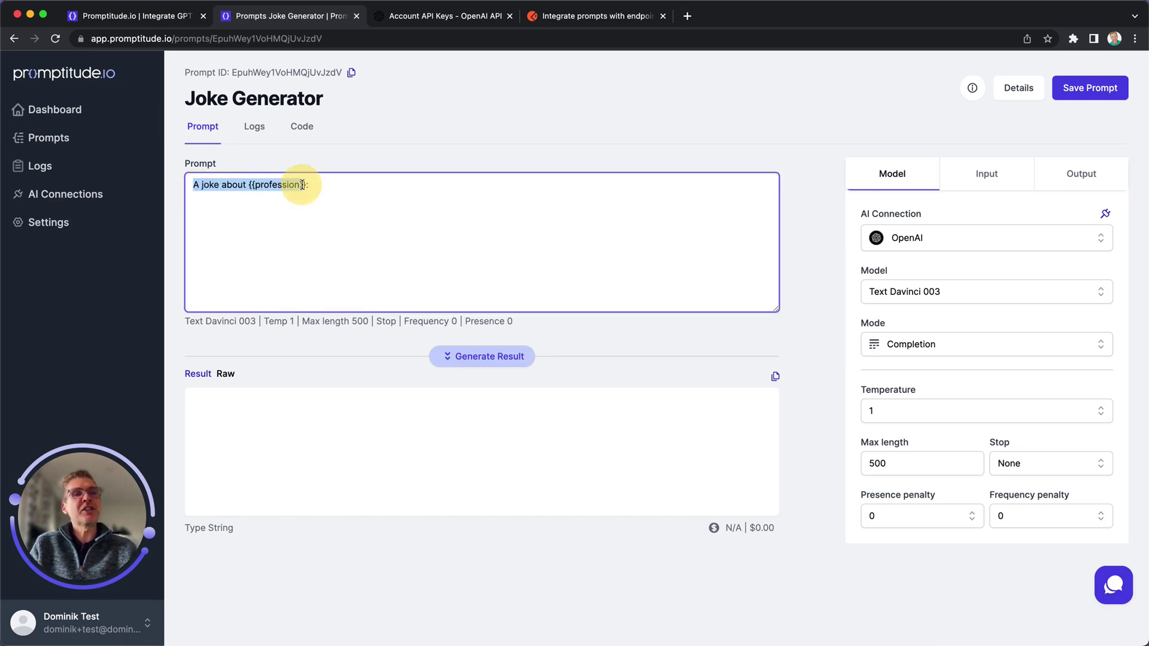
pyautogui.click(291, 208)
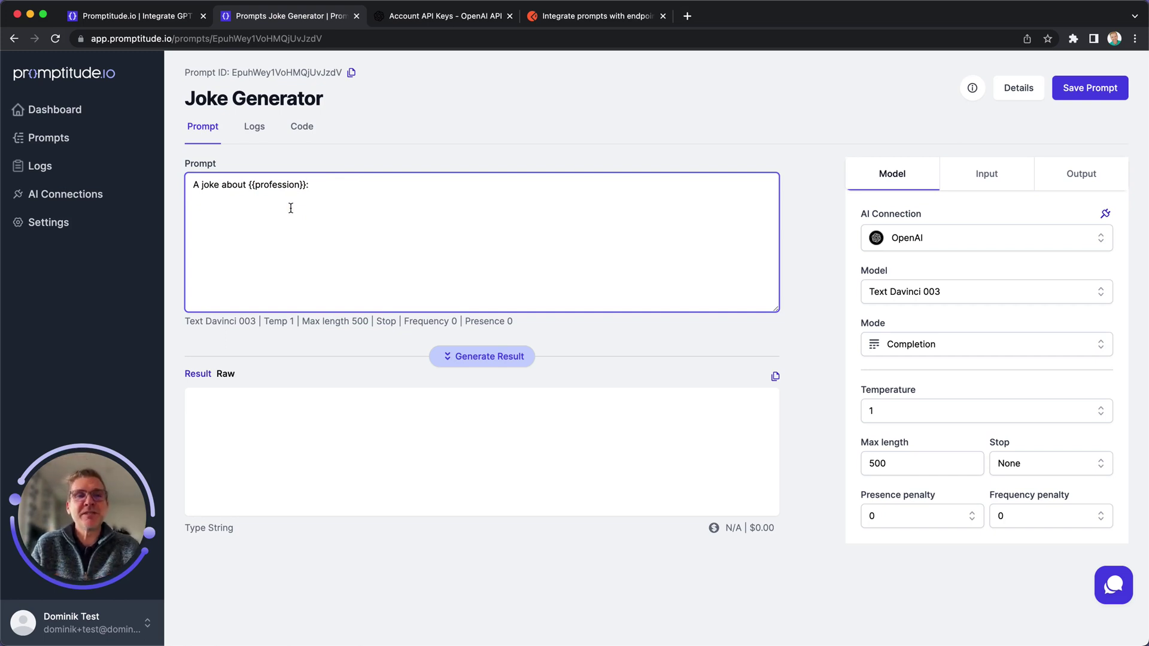
pyautogui.click(250, 185)
pyautogui.moveTo(255, 185); pyautogui.dragTo(307, 185)
pyautogui.click(249, 185)
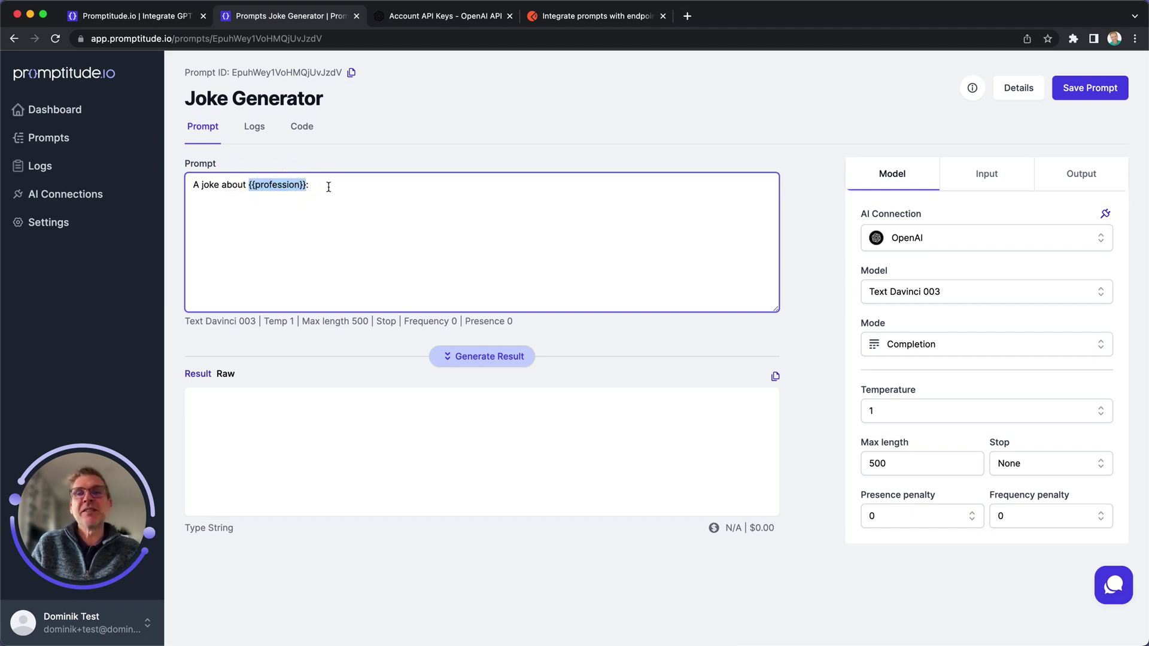
# Inspect the {{profession}} input variable and its example value 'startup marketer'.
pyautogui.click(999, 177)
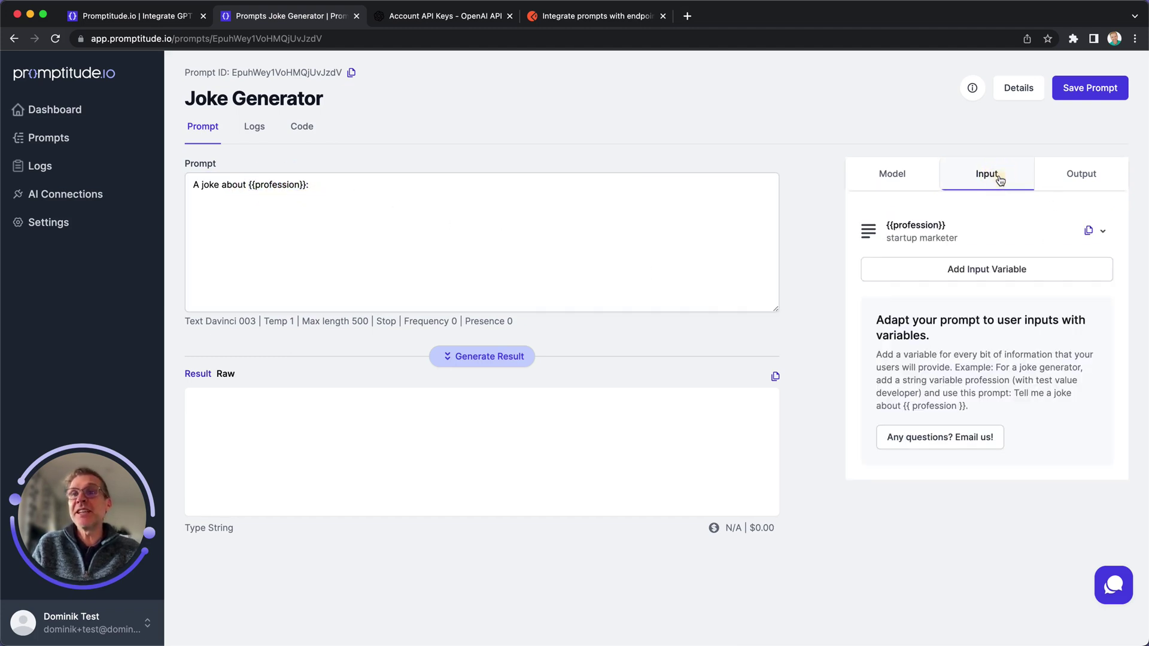
pyautogui.click(937, 238)
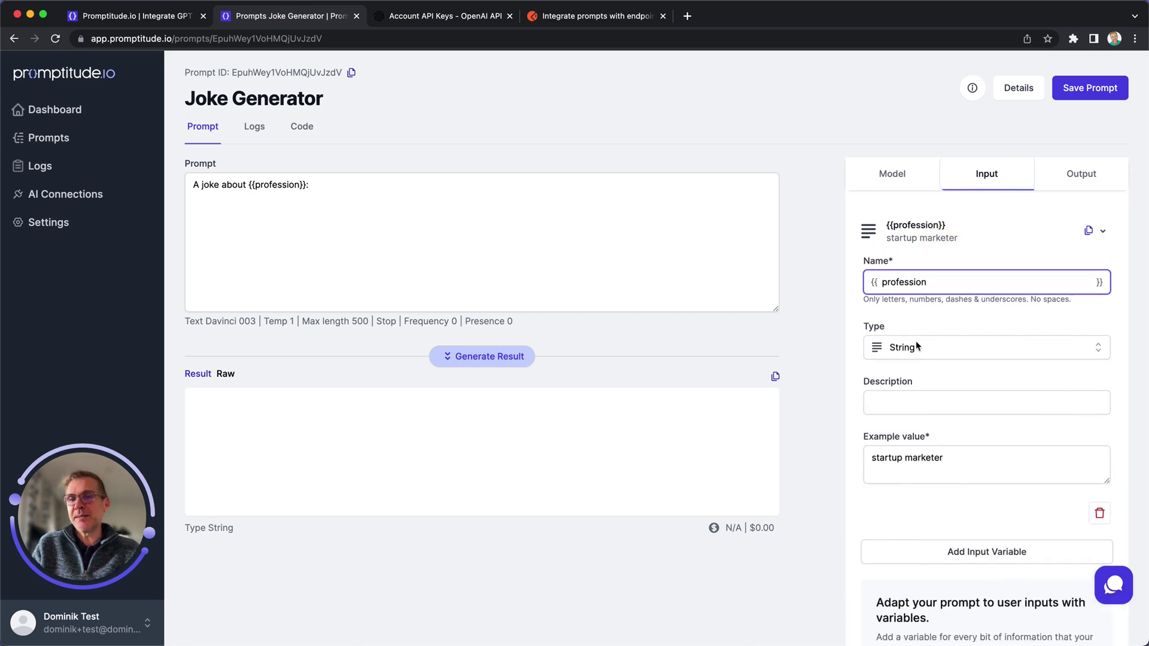
pyautogui.moveTo(874, 456); pyautogui.dragTo(960, 461)
pyautogui.click(925, 460)
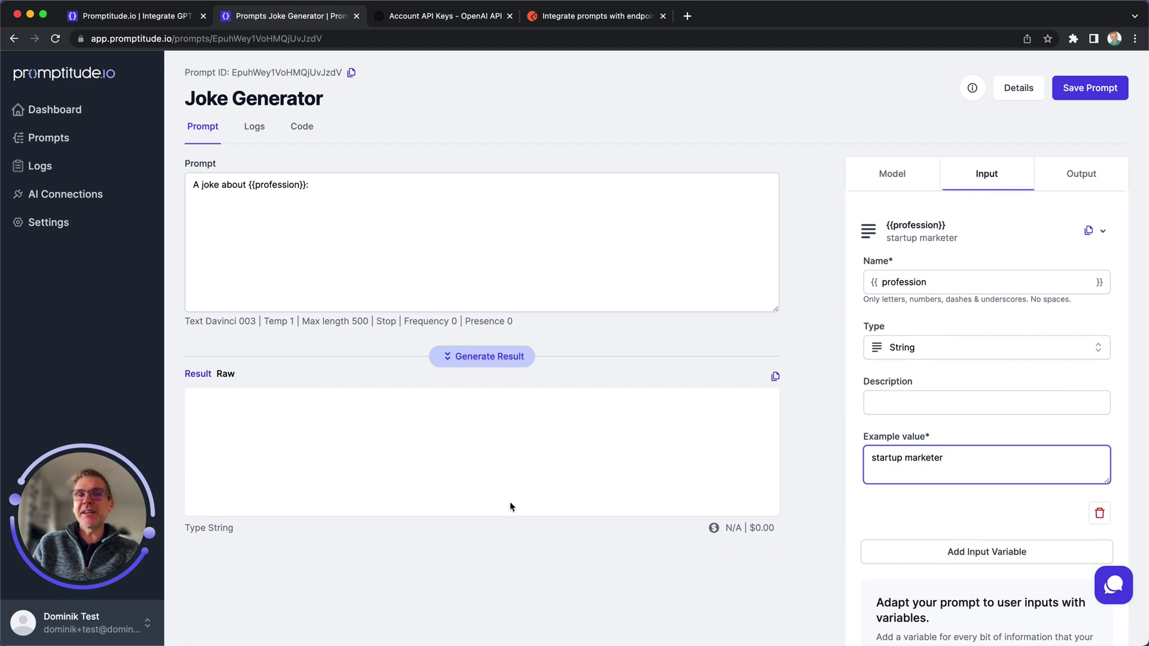
# Generate a joke from the prompt, review it, and go back to the Prompts list.
pyautogui.click(484, 358)
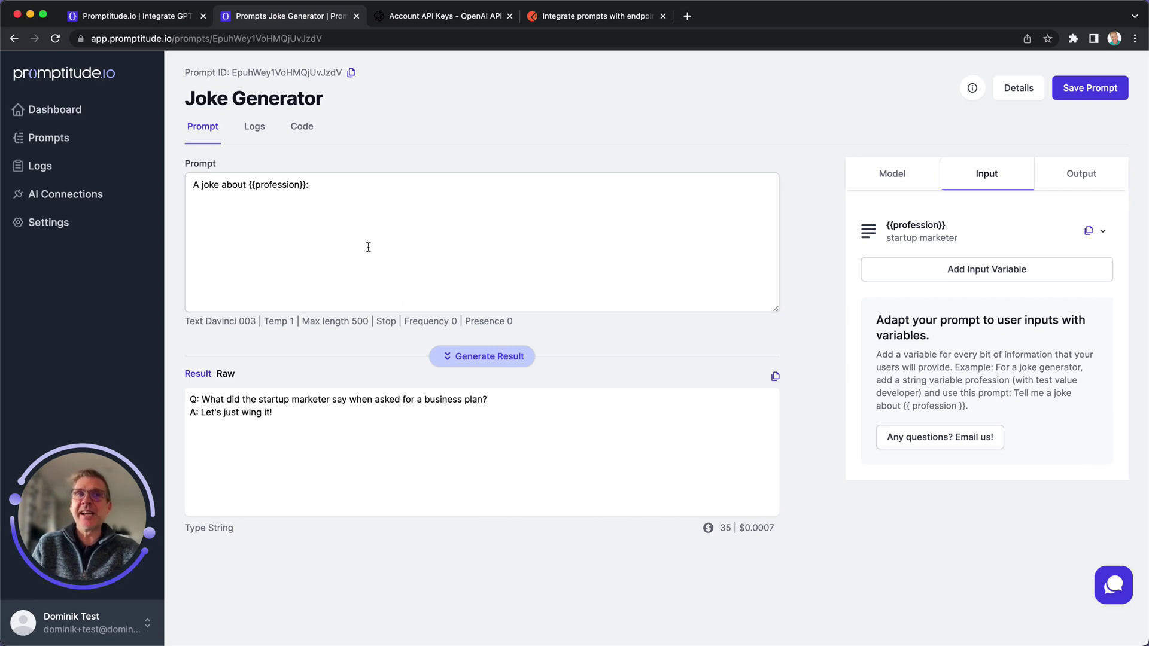
pyautogui.click(249, 185)
pyautogui.moveTo(248, 186); pyautogui.dragTo(307, 185)
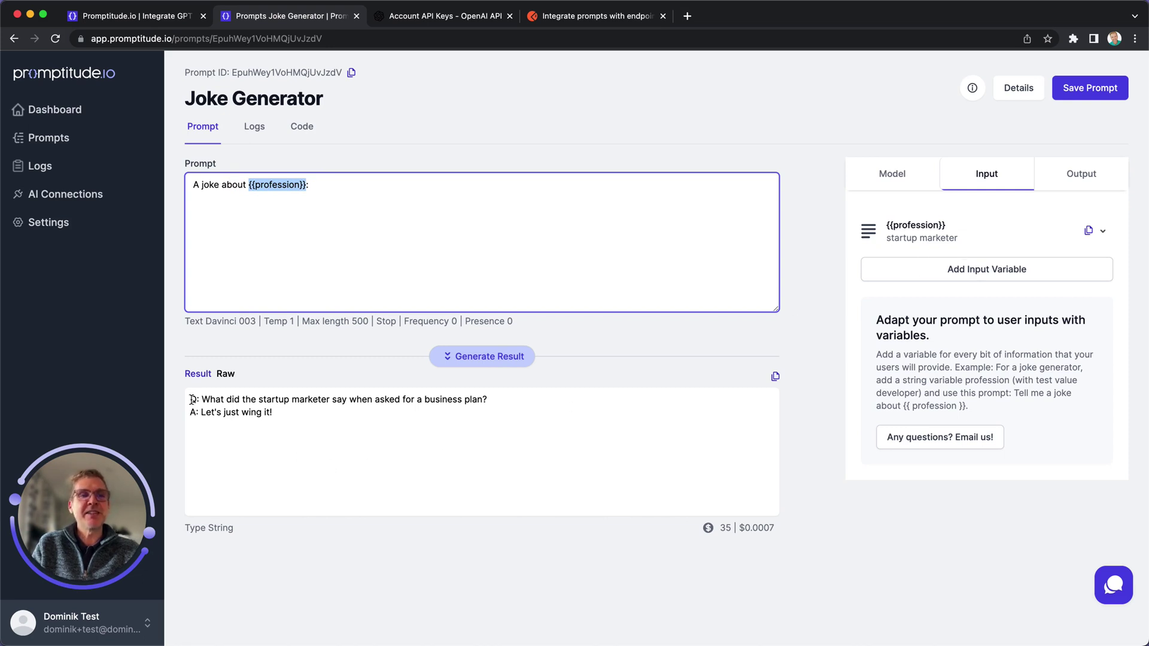
pyautogui.moveTo(190, 397); pyautogui.dragTo(295, 420)
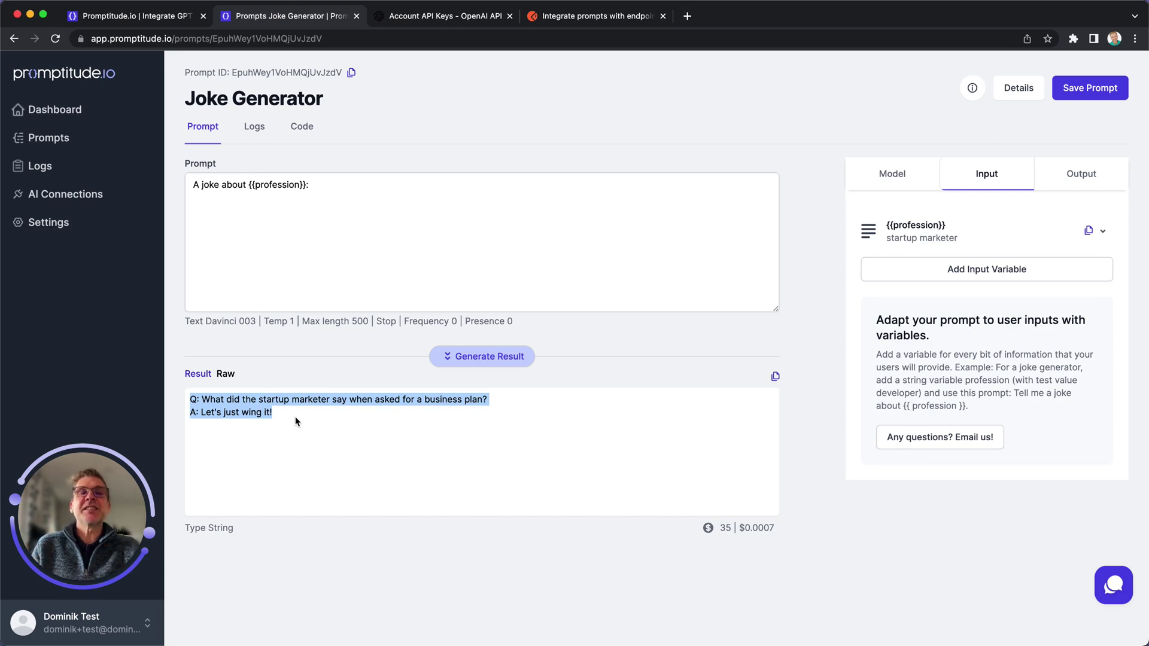
pyautogui.click(399, 450)
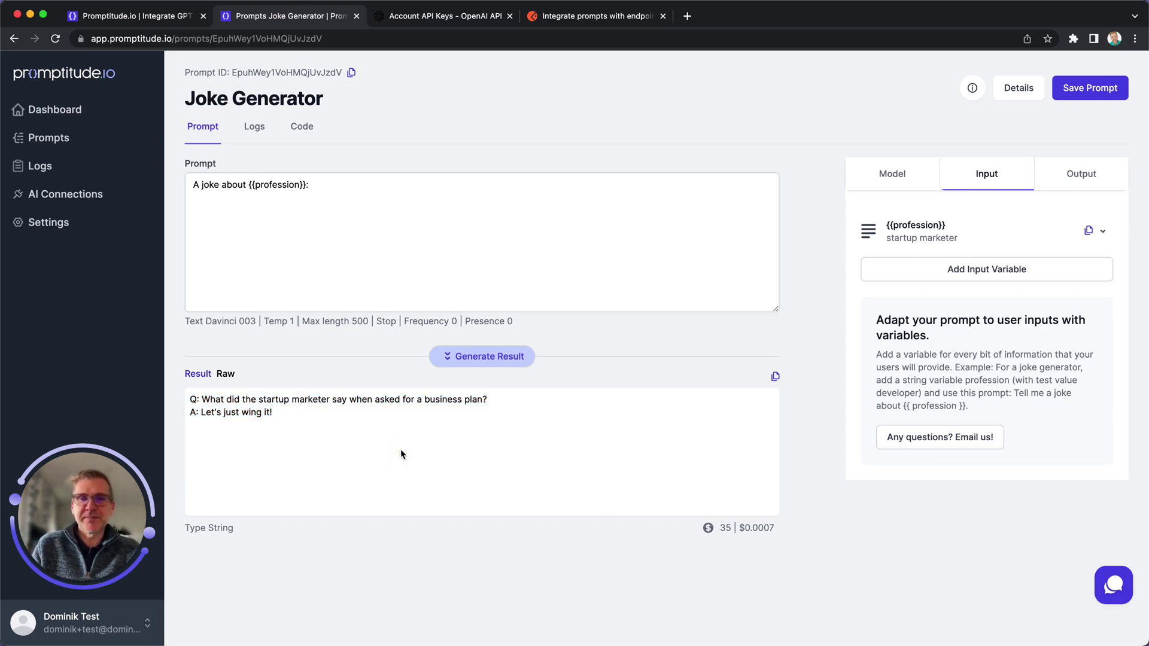
pyautogui.press('super+Left')
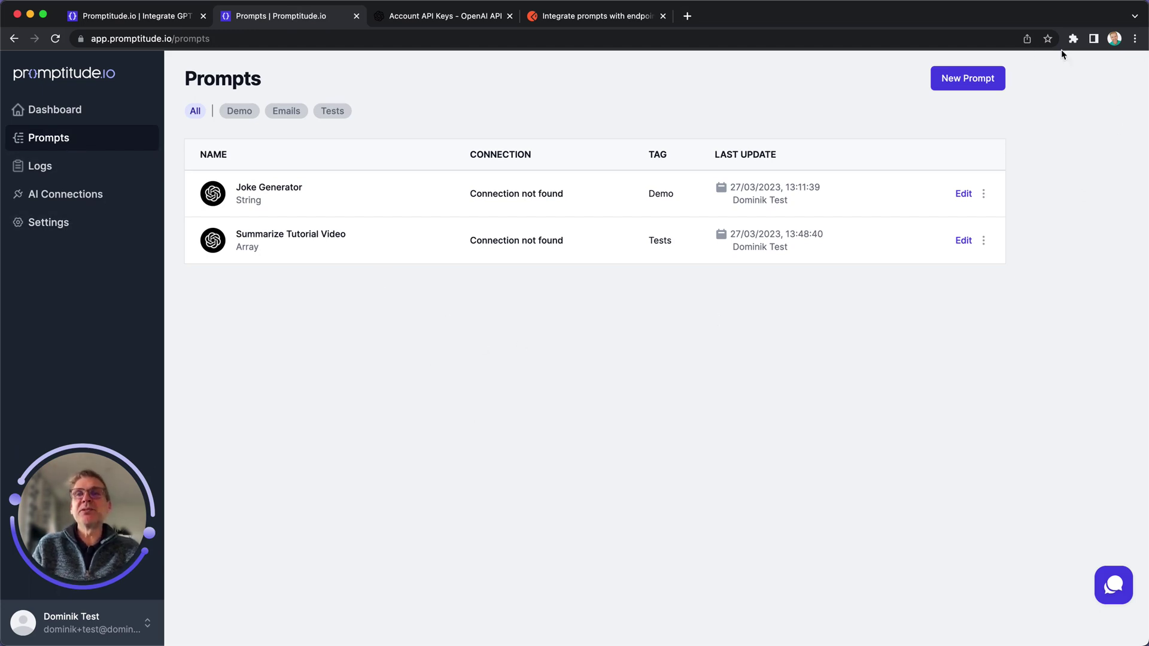
# Create and save a new prompt 'Suggest Email Subject Lines' with the Emails tag.
pyautogui.click(966, 83)
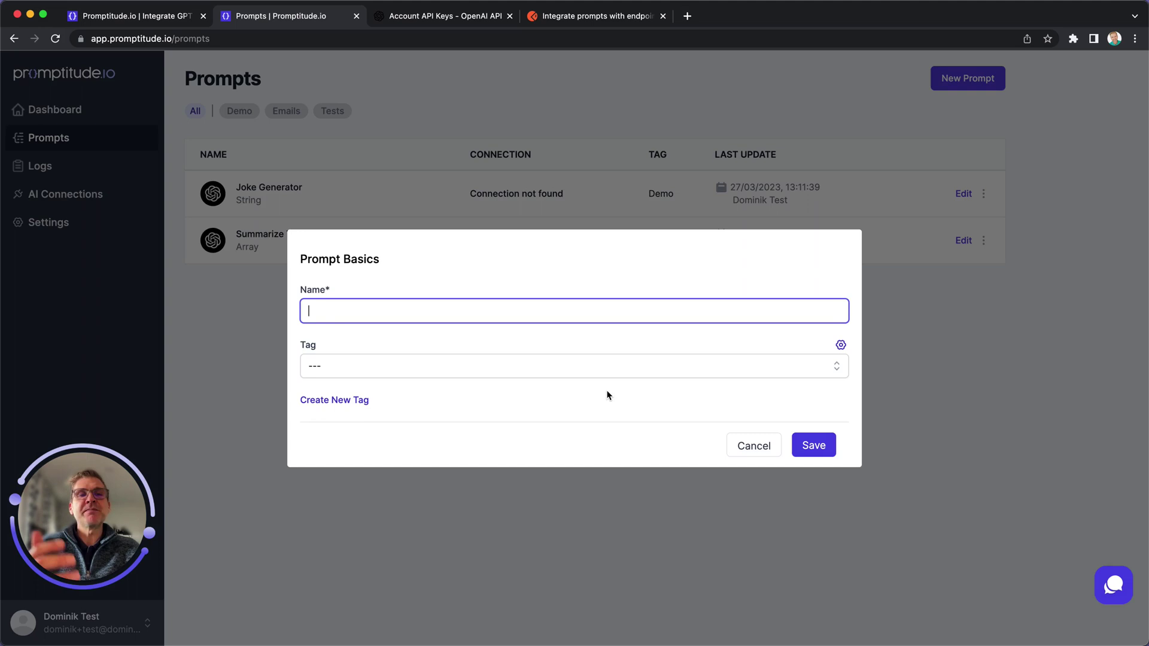
pyautogui.write('Sugges')
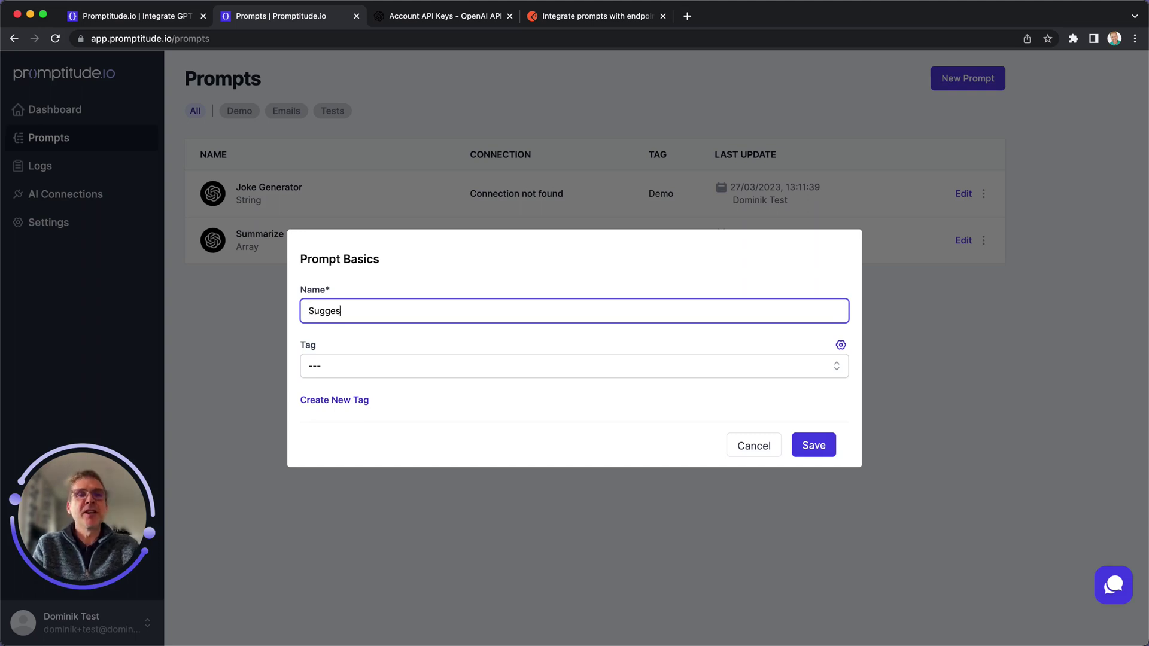
pyautogui.write('t Email Subject Lines')
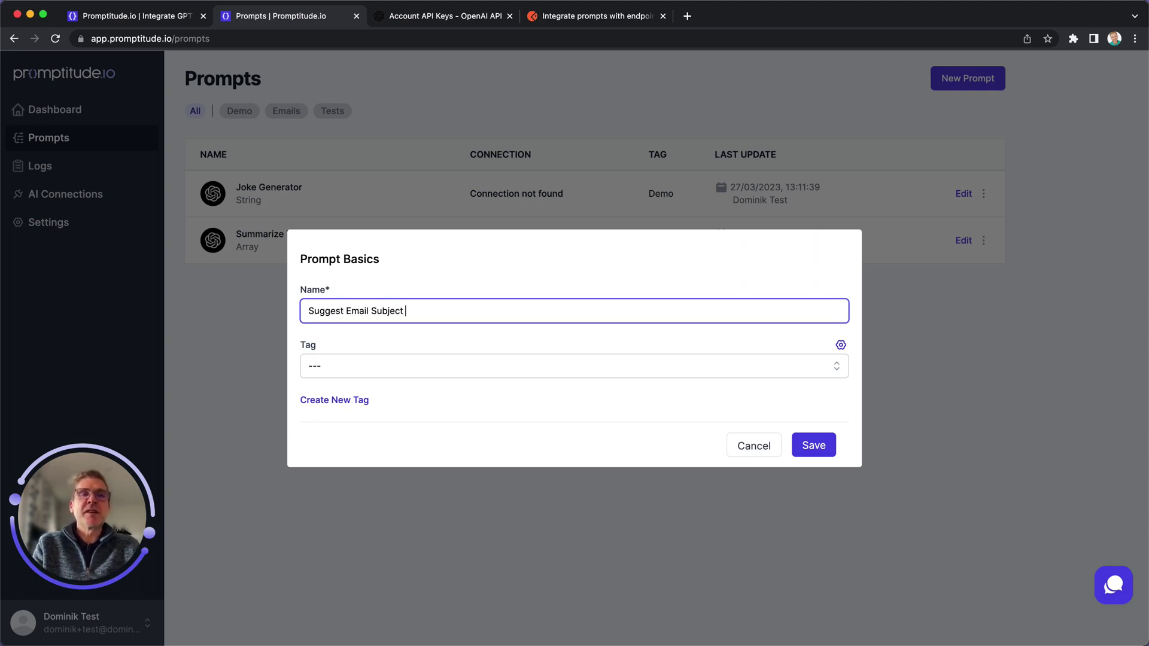
pyautogui.click(503, 372)
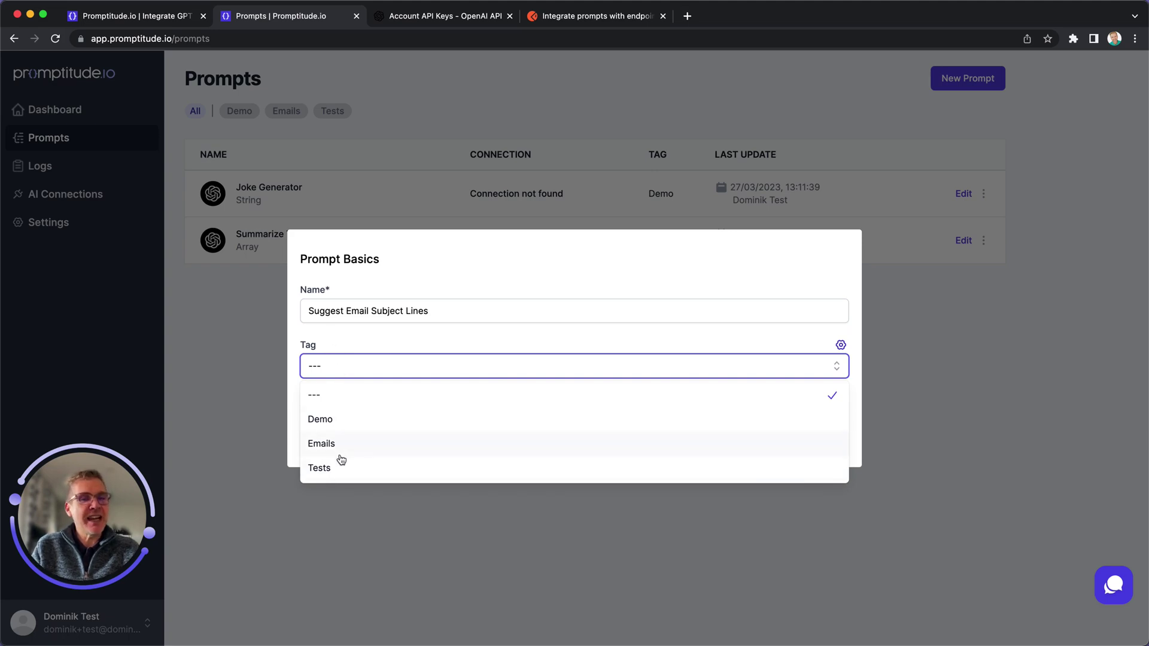
pyautogui.click(338, 446)
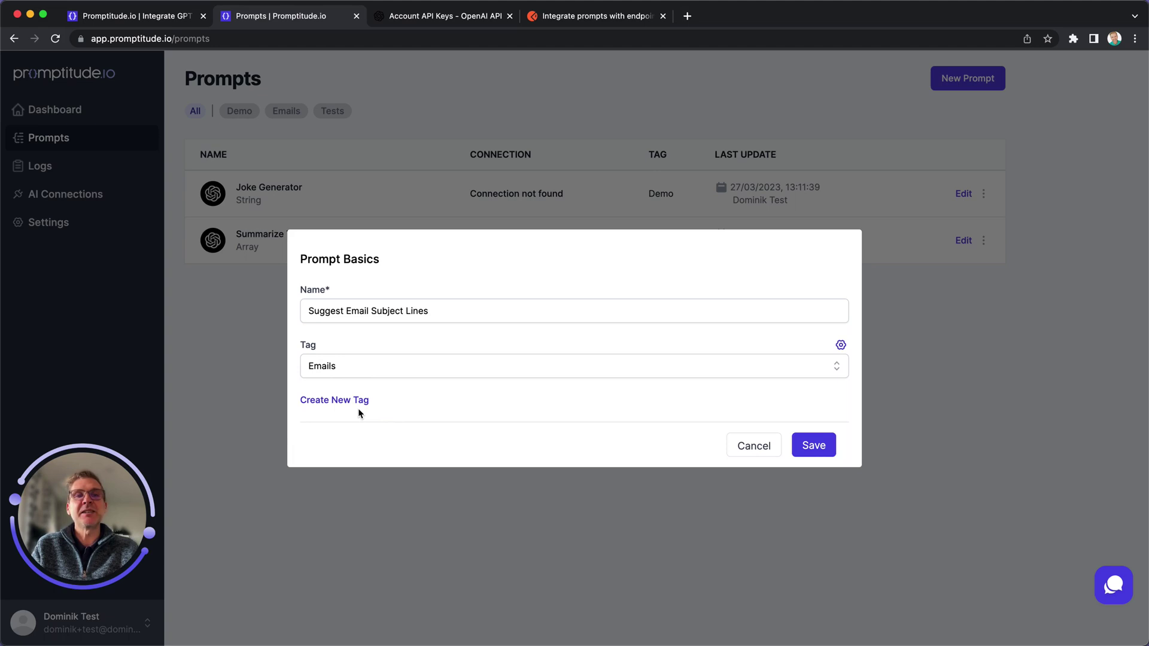
pyautogui.click(825, 445)
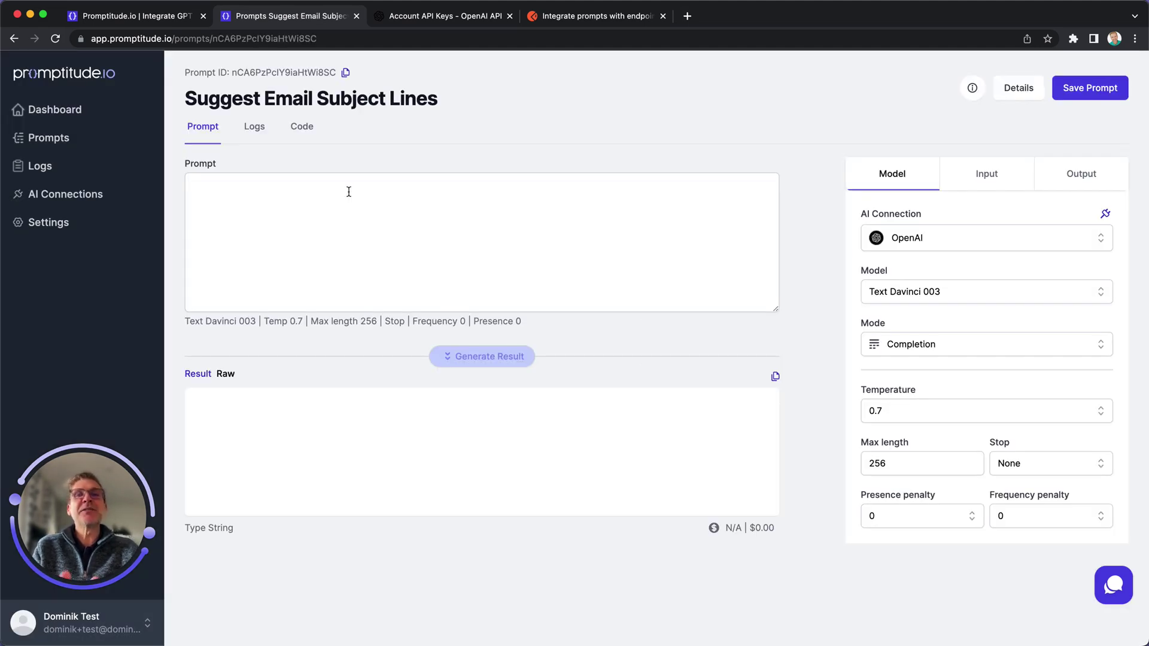
# Write the copywriter prompt for ten subject lines, Recipients: startup founders, Topic: email marketing services.
pyautogui.click(263, 192)
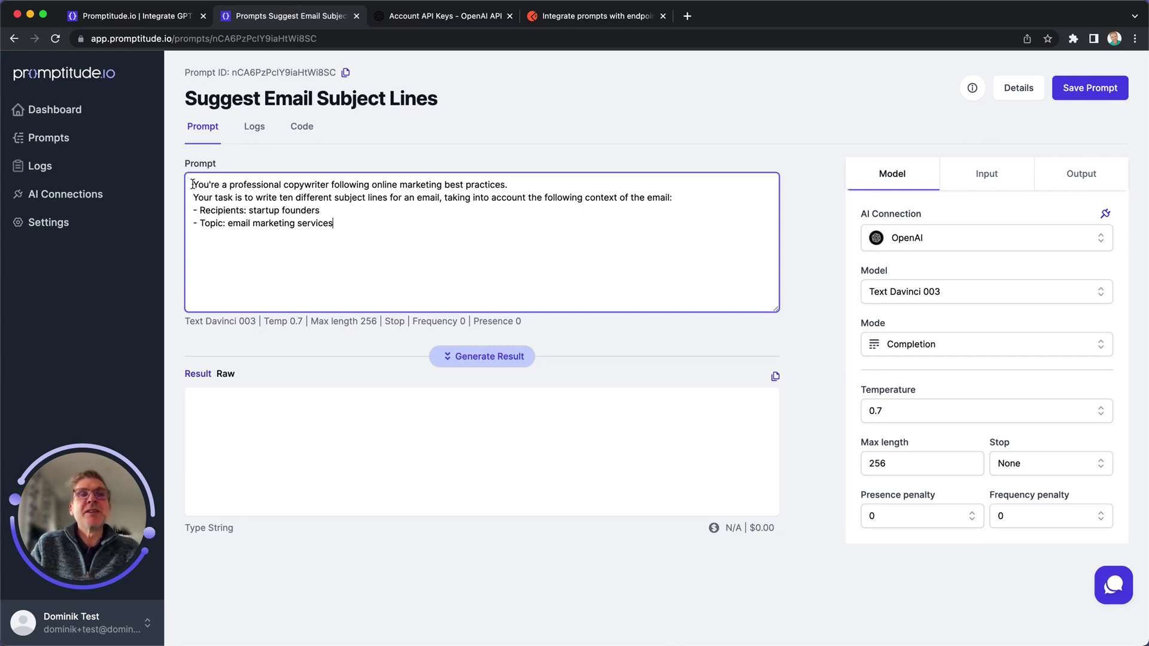
pyautogui.moveTo(192, 184); pyautogui.dragTo(527, 182)
pyautogui.click(531, 179)
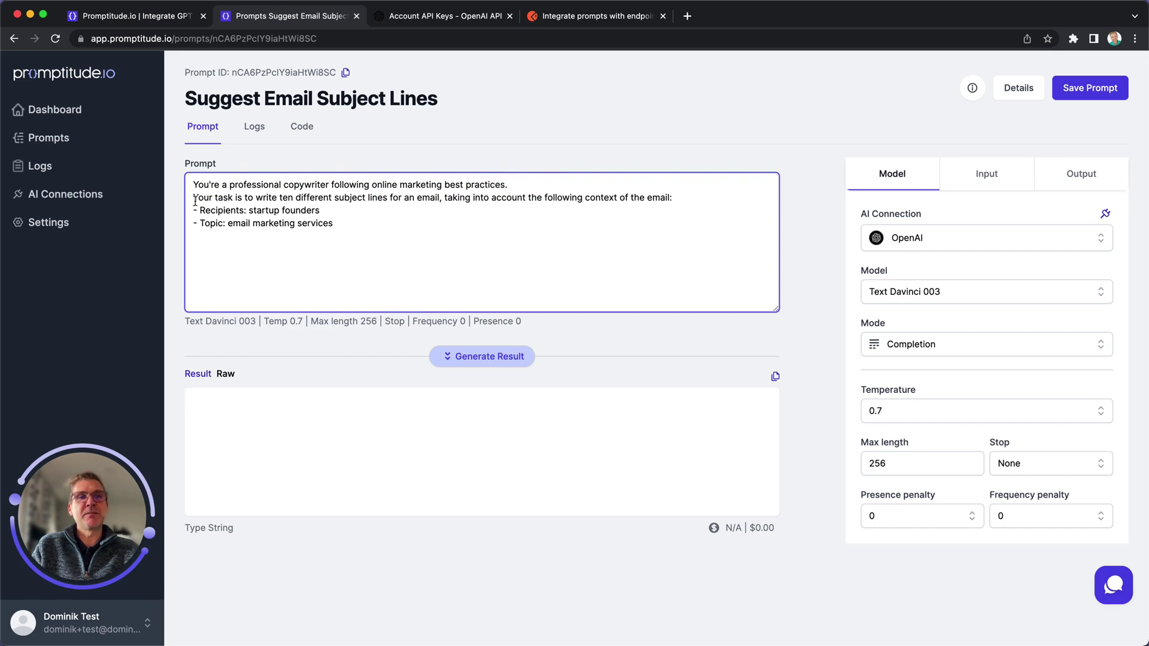
pyautogui.moveTo(280, 198); pyautogui.dragTo(414, 201)
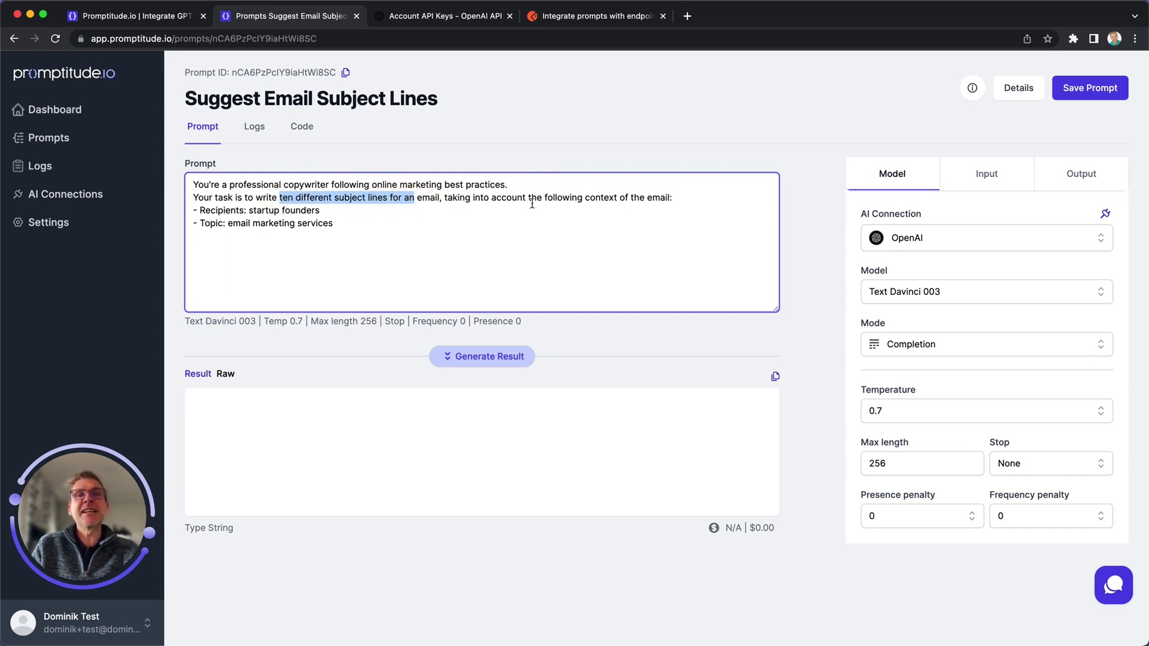
pyautogui.moveTo(618, 197); pyautogui.dragTo(694, 198)
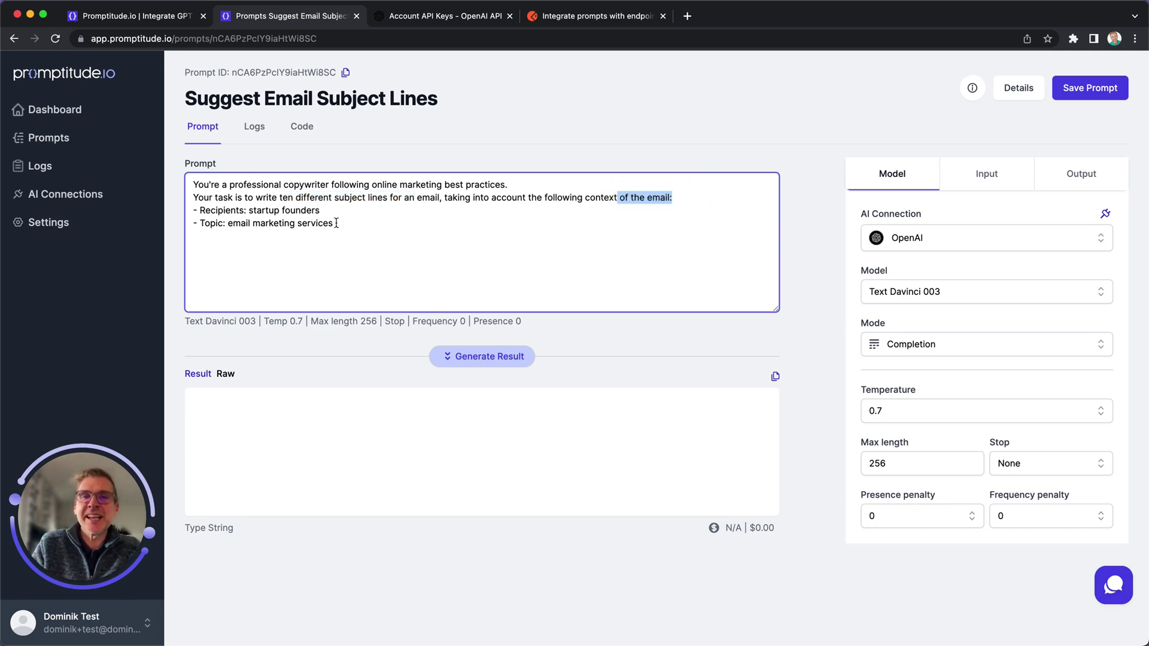
pyautogui.click(282, 225)
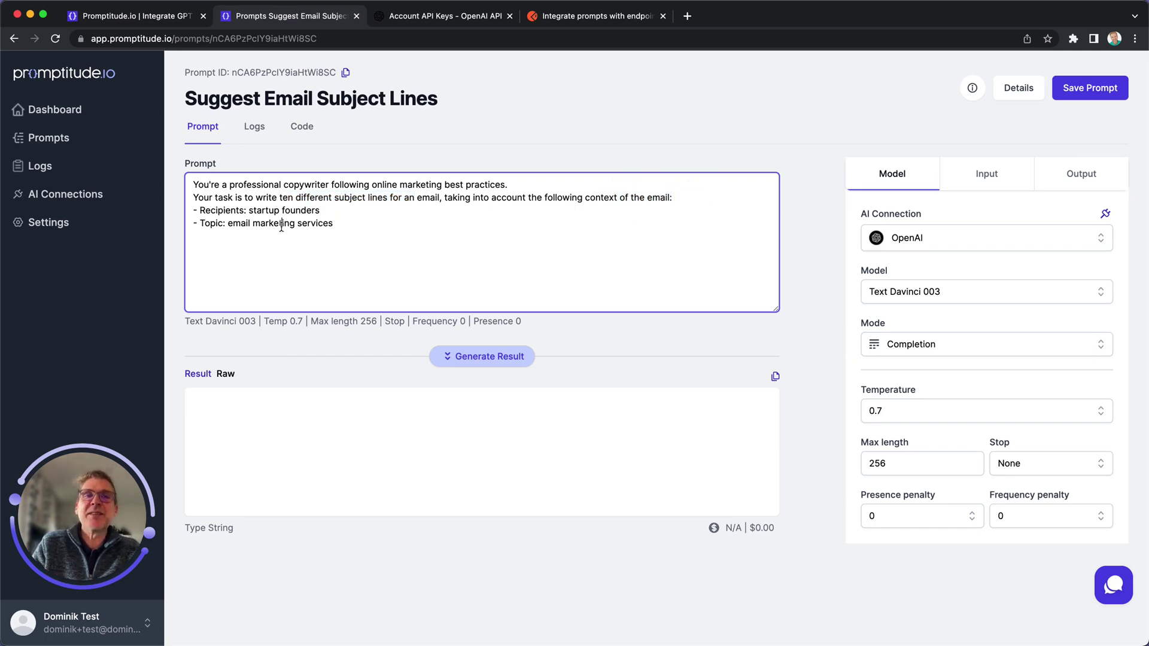
pyautogui.click(194, 210)
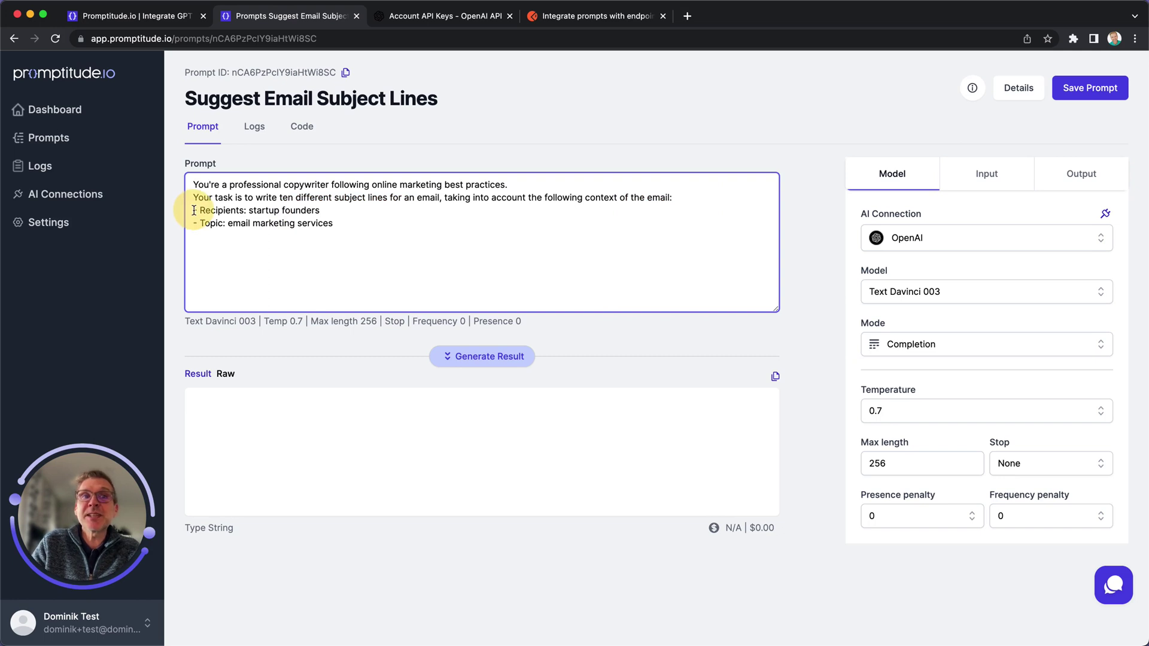
pyautogui.click(236, 210)
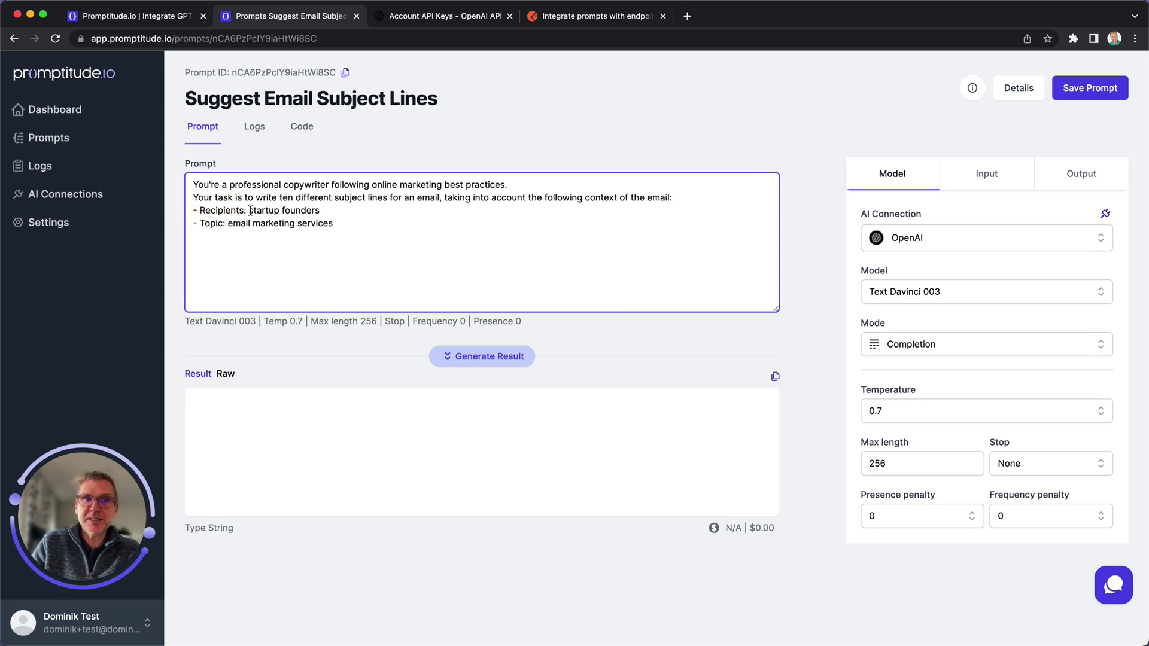
pyautogui.moveTo(250, 211); pyautogui.dragTo(336, 212)
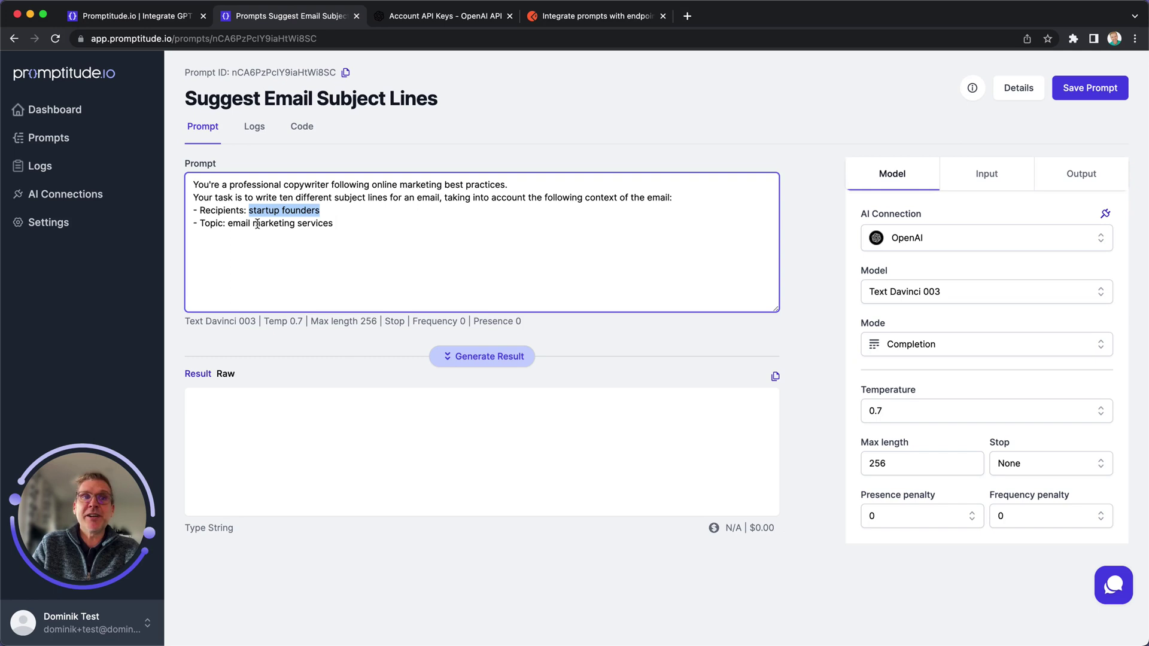
pyautogui.moveTo(230, 220); pyautogui.dragTo(418, 220)
pyautogui.click(559, 233)
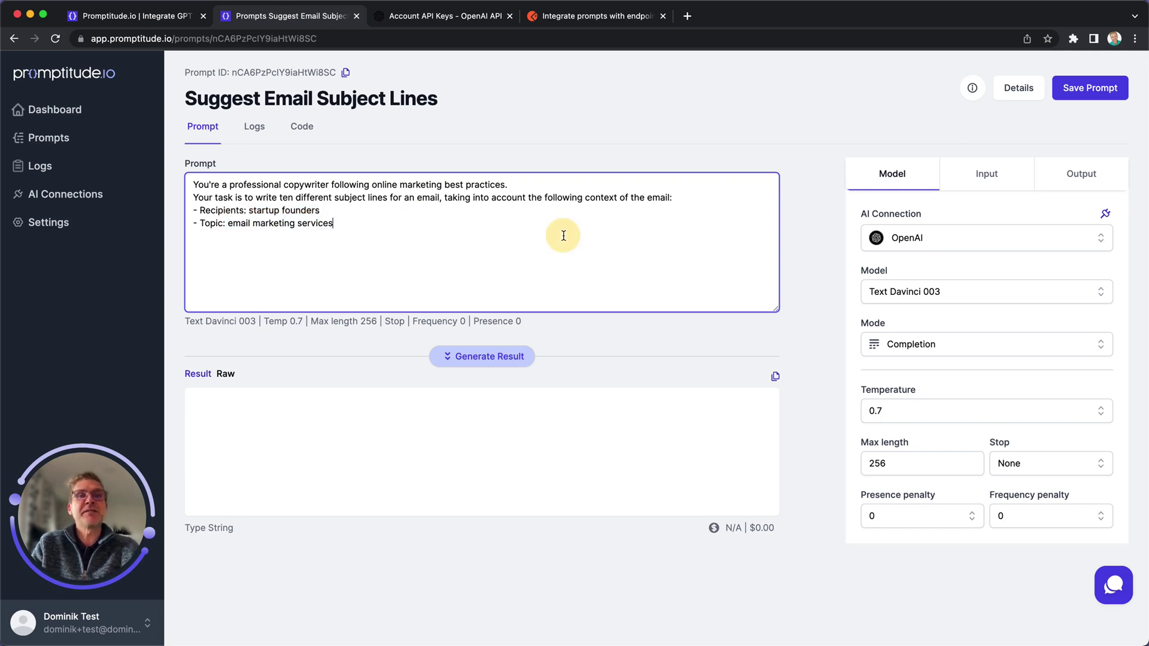
# Generate and review ten numbered subject lines, costing 202 tokens at $0.00404.
pyautogui.click(486, 357)
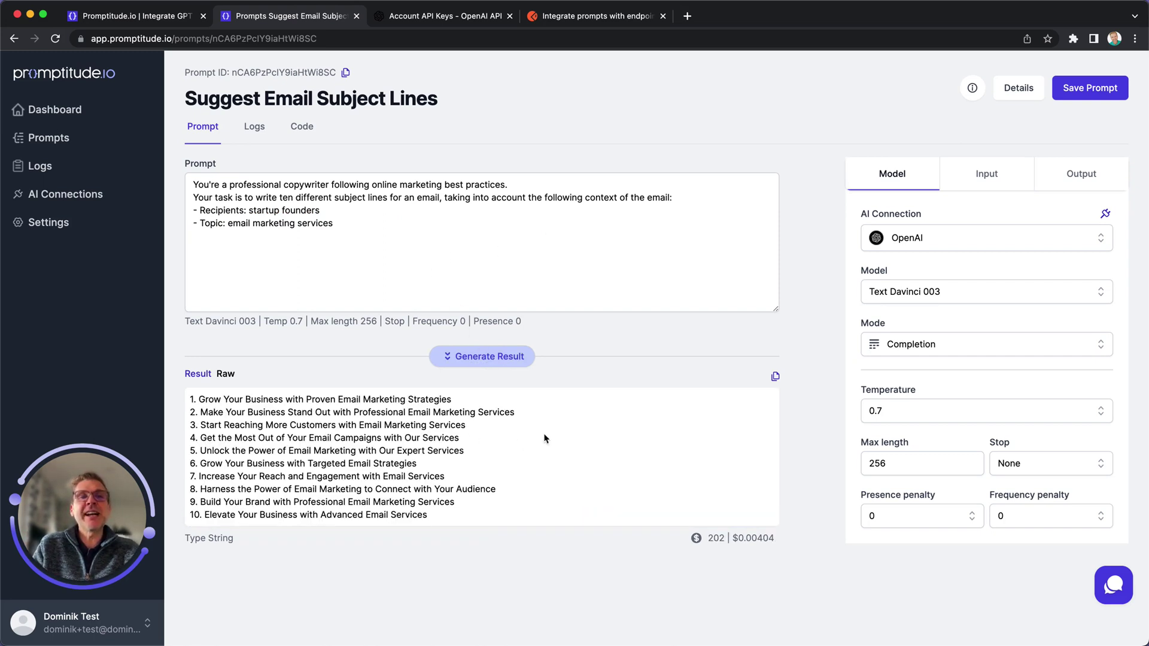
pyautogui.moveTo(191, 400); pyautogui.dragTo(452, 513)
pyautogui.click(545, 461)
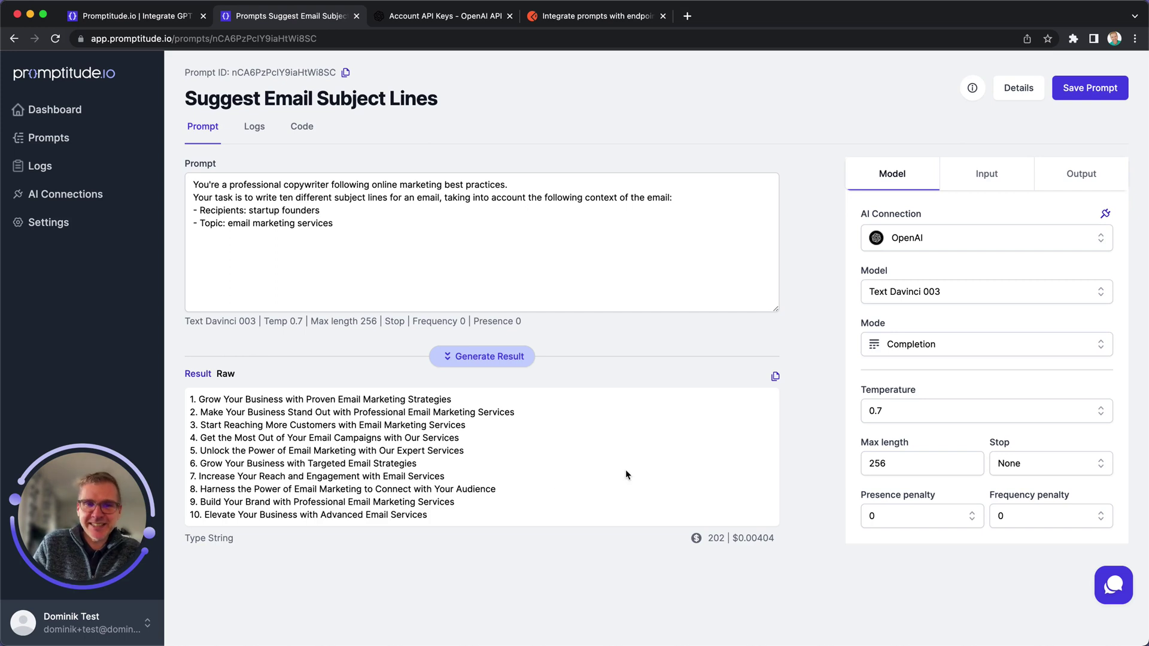
pyautogui.click(1096, 175)
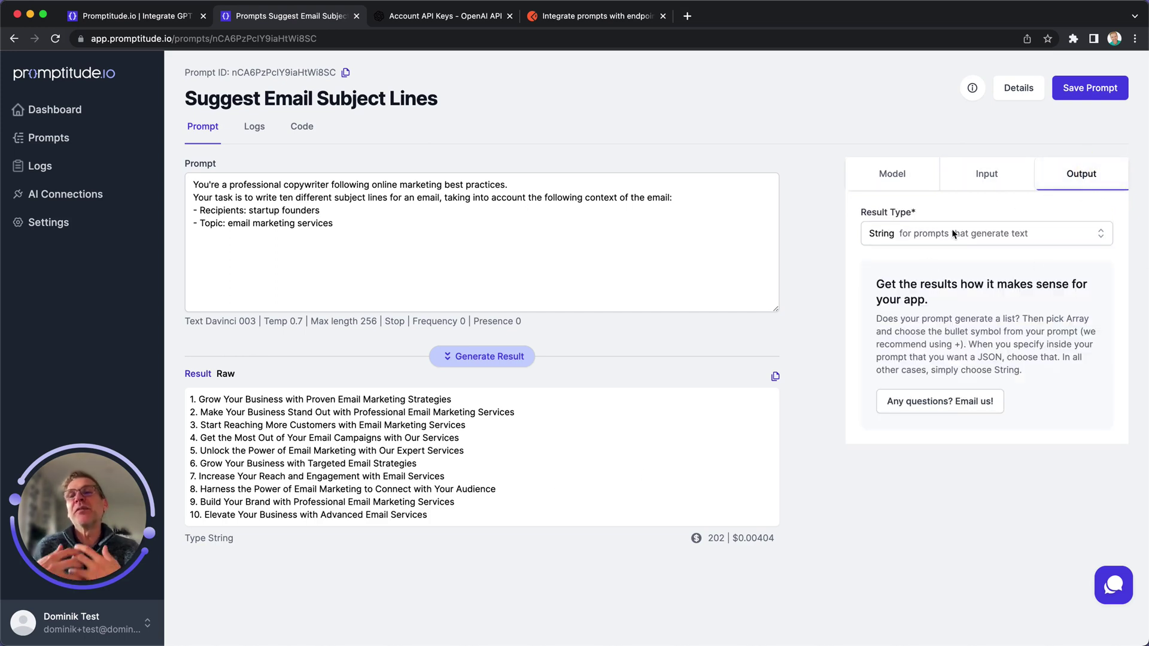
# Set Result Type to Array with + bullets and regenerate the ten bulleted subject lines.
pyautogui.click(922, 236)
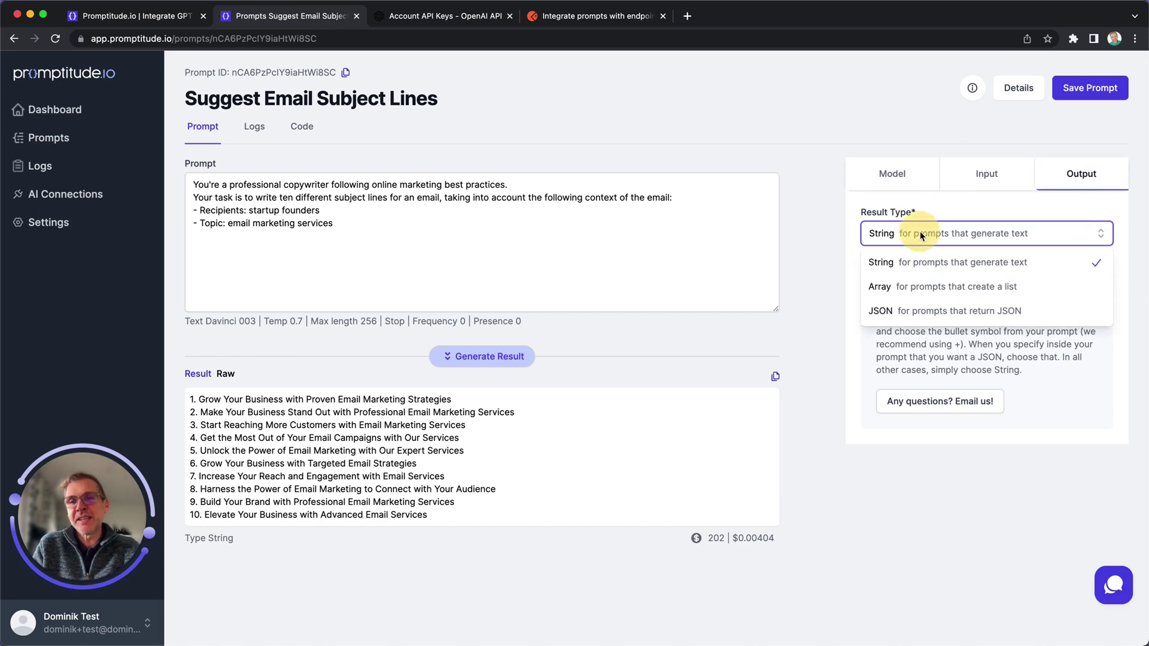
pyautogui.click(937, 294)
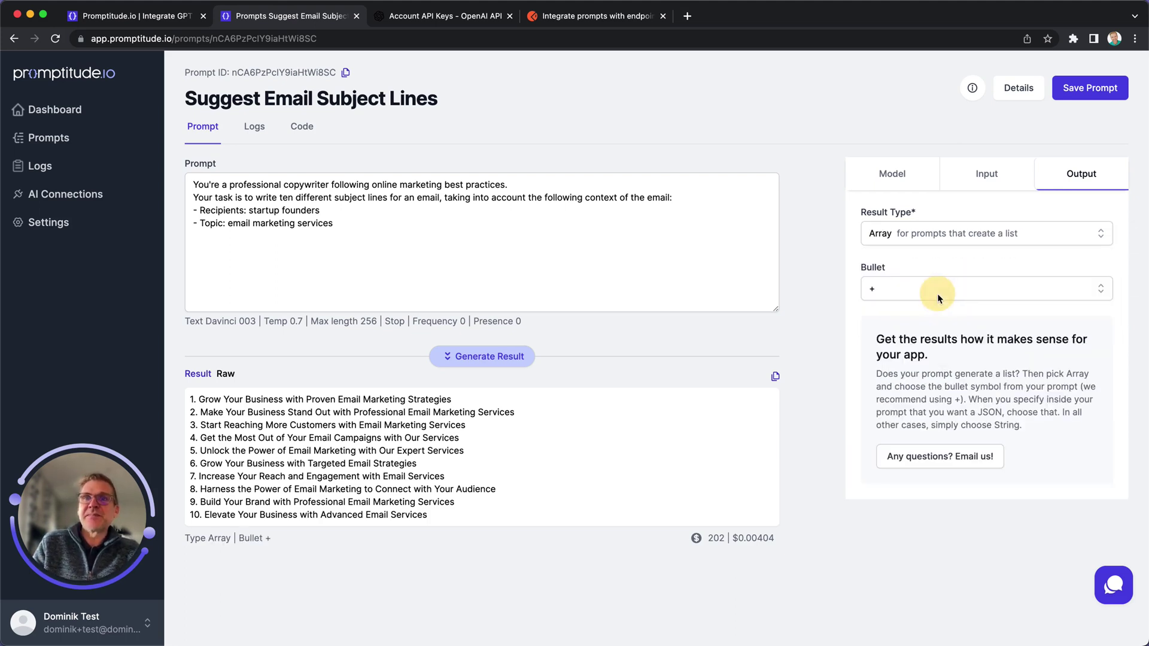
pyautogui.click(466, 361)
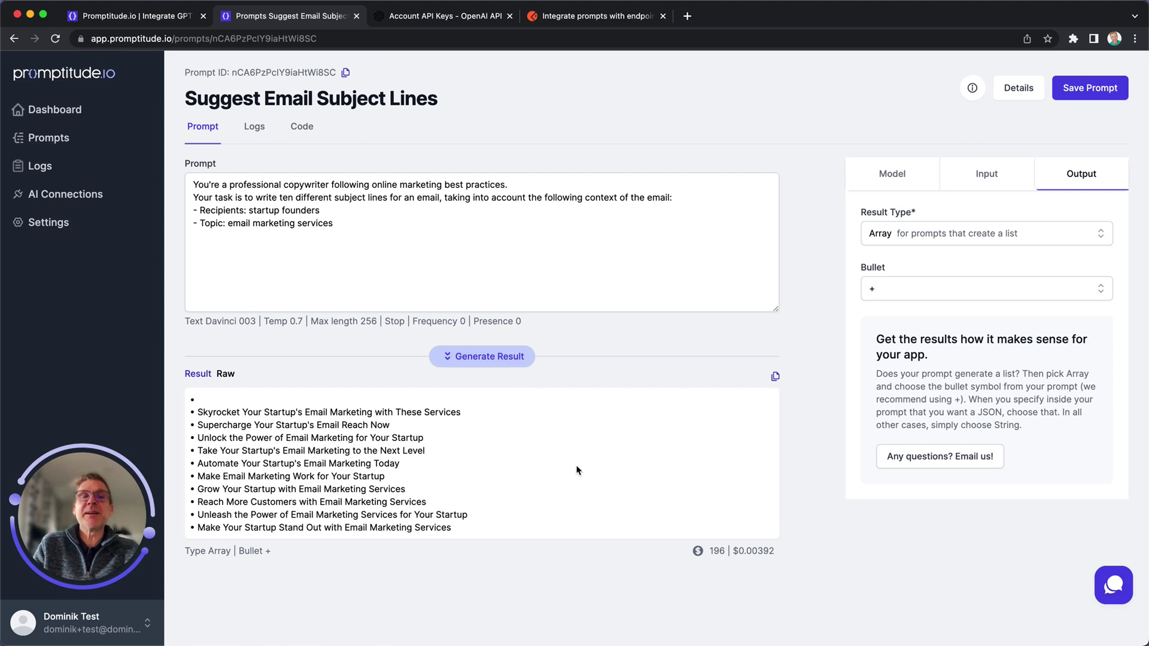
pyautogui.click(280, 215)
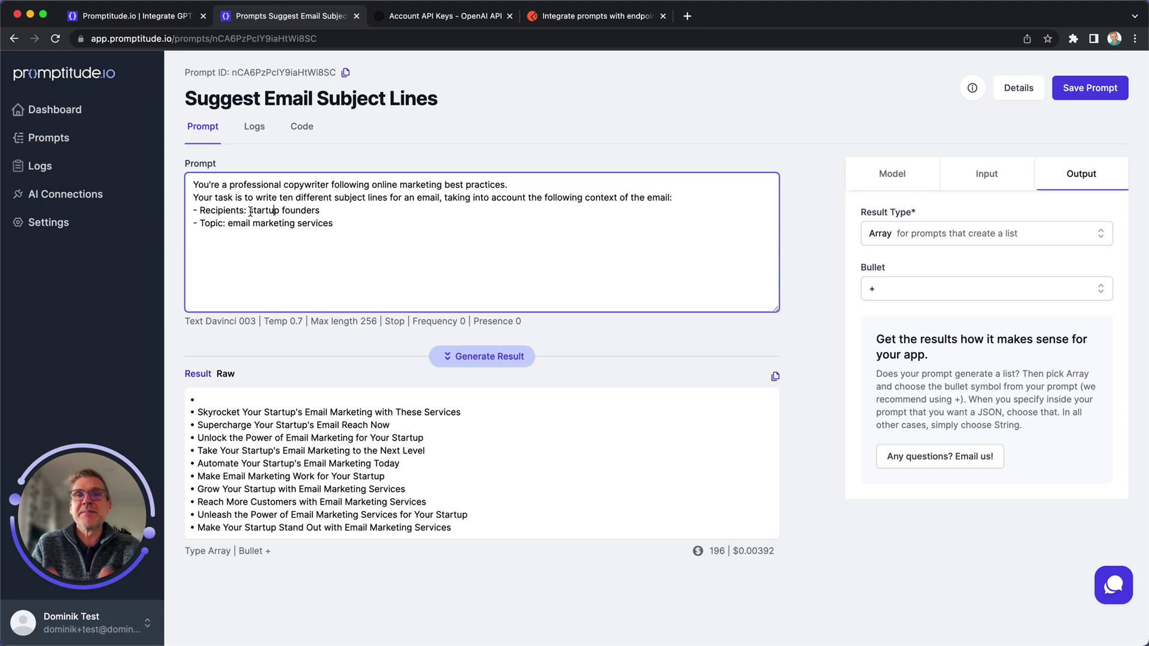
# Cut 'startup founders' from the prompt and add a recipients variable with that example value.
pyautogui.moveTo(249, 211); pyautogui.dragTo(321, 212)
pyautogui.press('super+c')
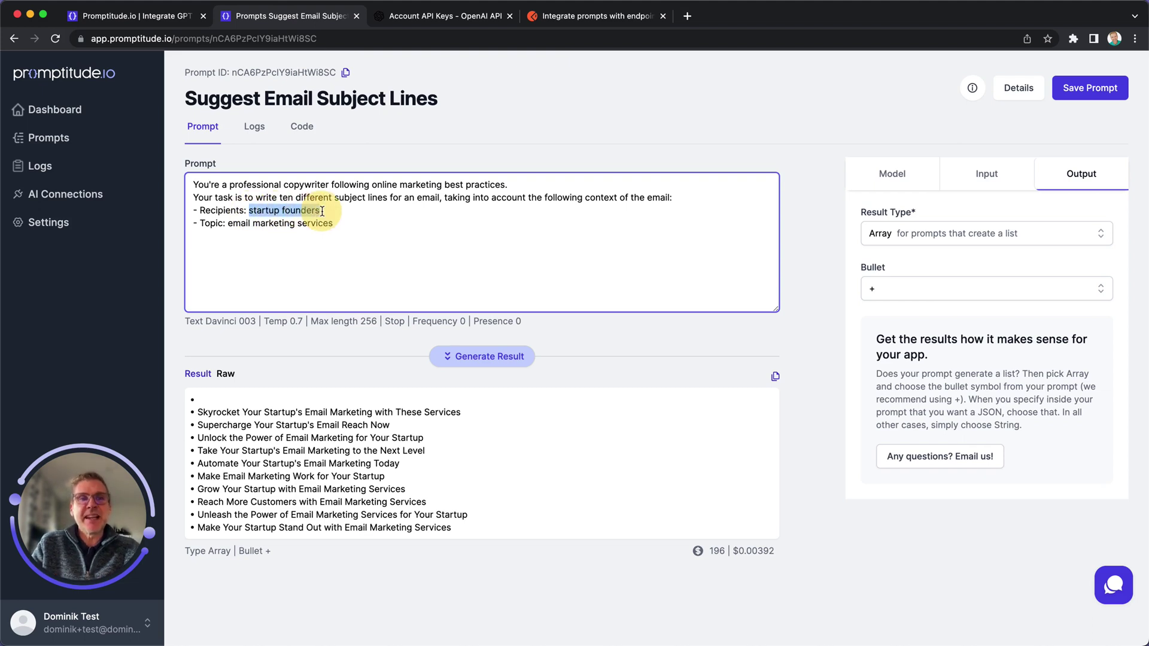
pyautogui.press('BackSpace')
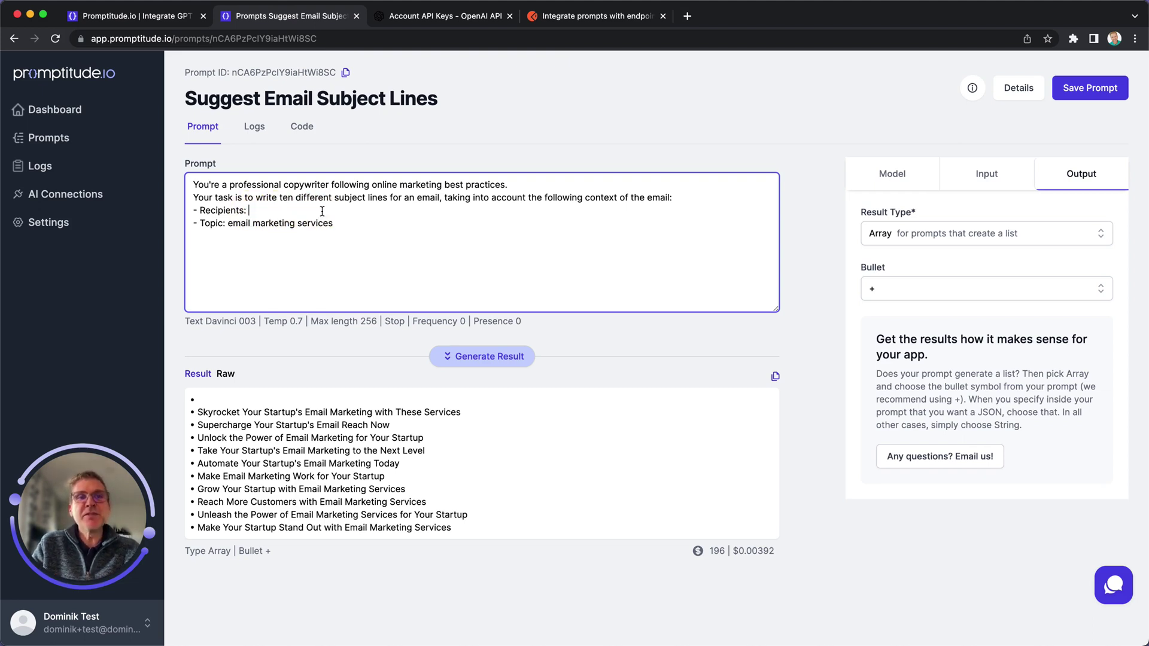
pyautogui.click(972, 187)
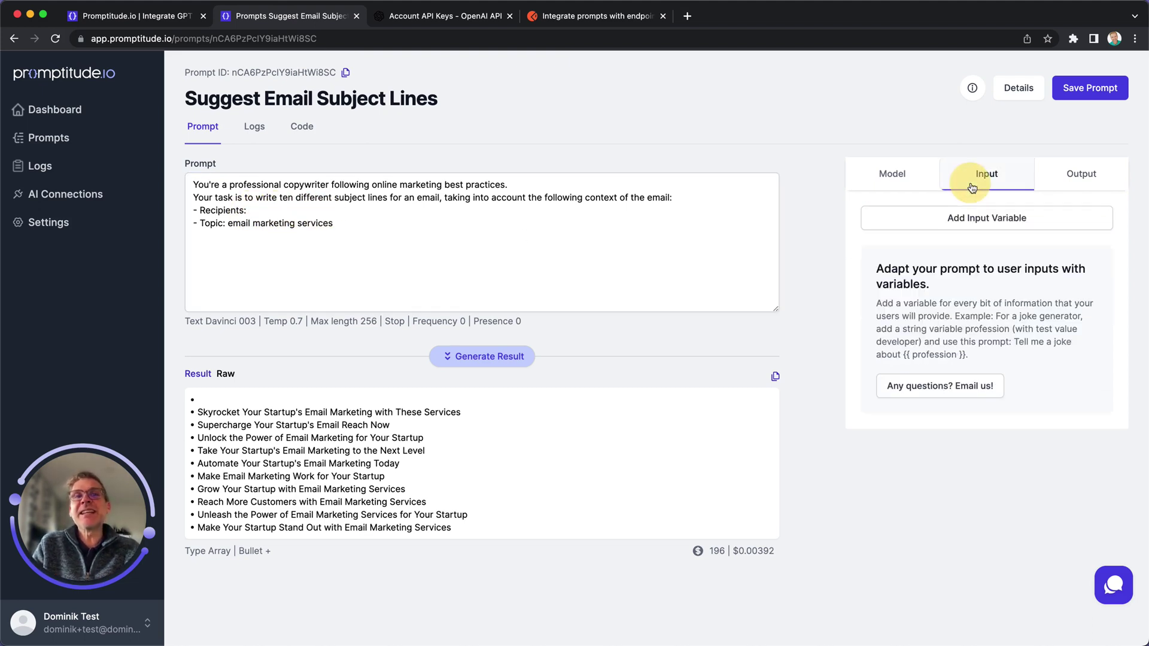
pyautogui.click(986, 227)
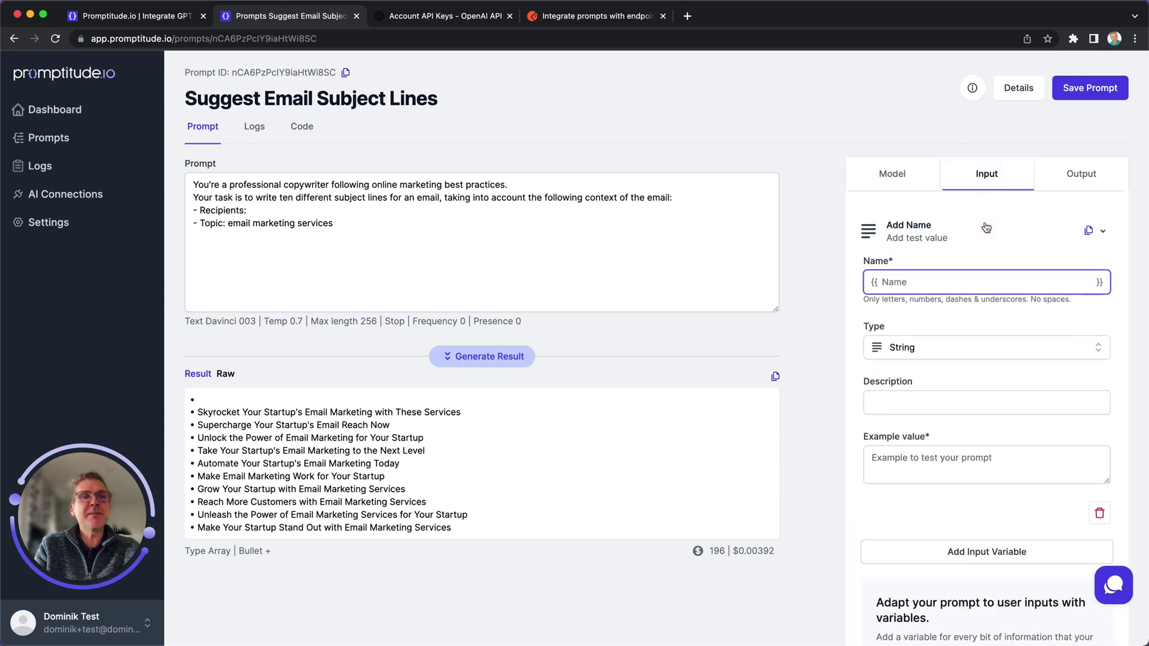
pyautogui.write('recipie')
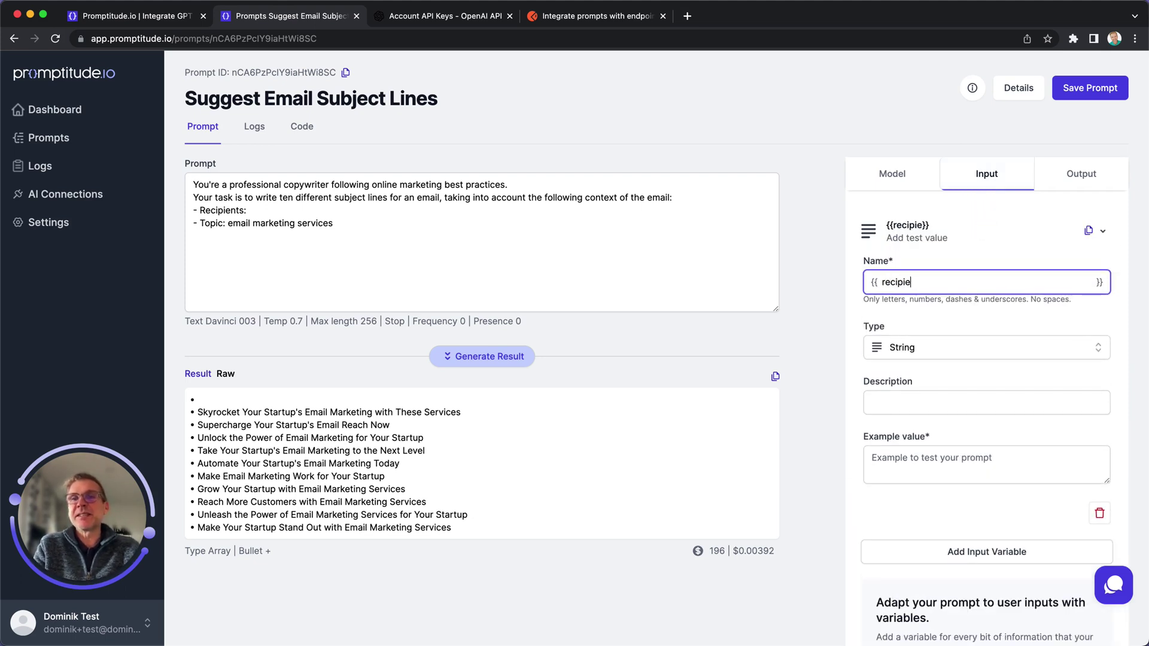
pyautogui.write('nts')
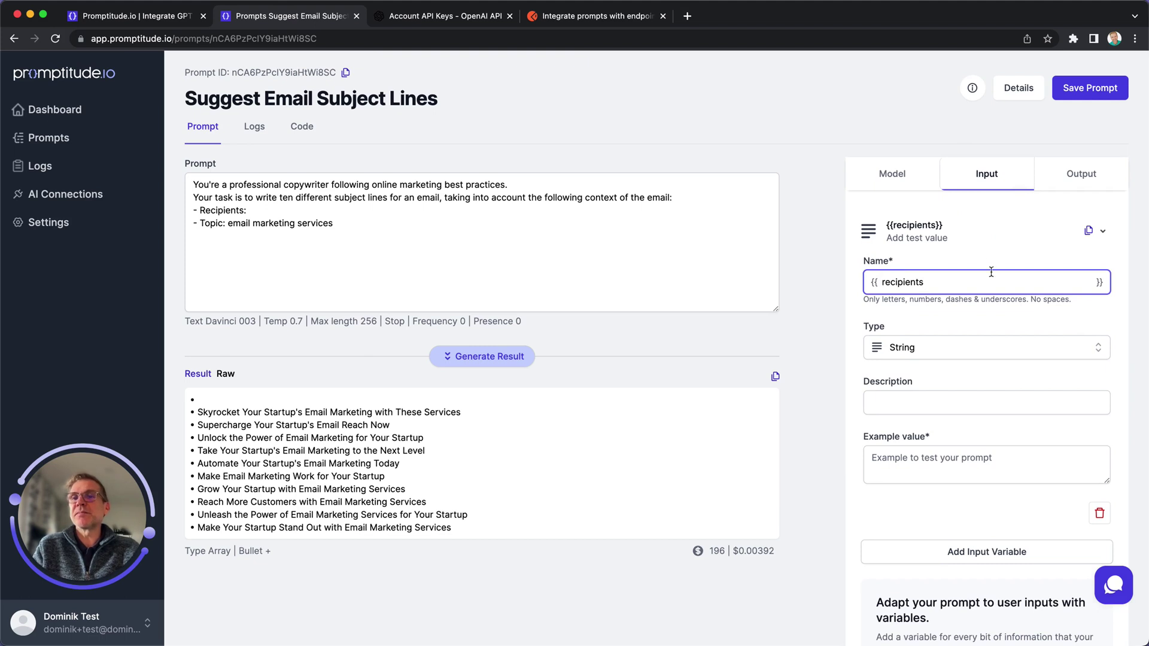
pyautogui.click(902, 468)
pyautogui.press('super+v')
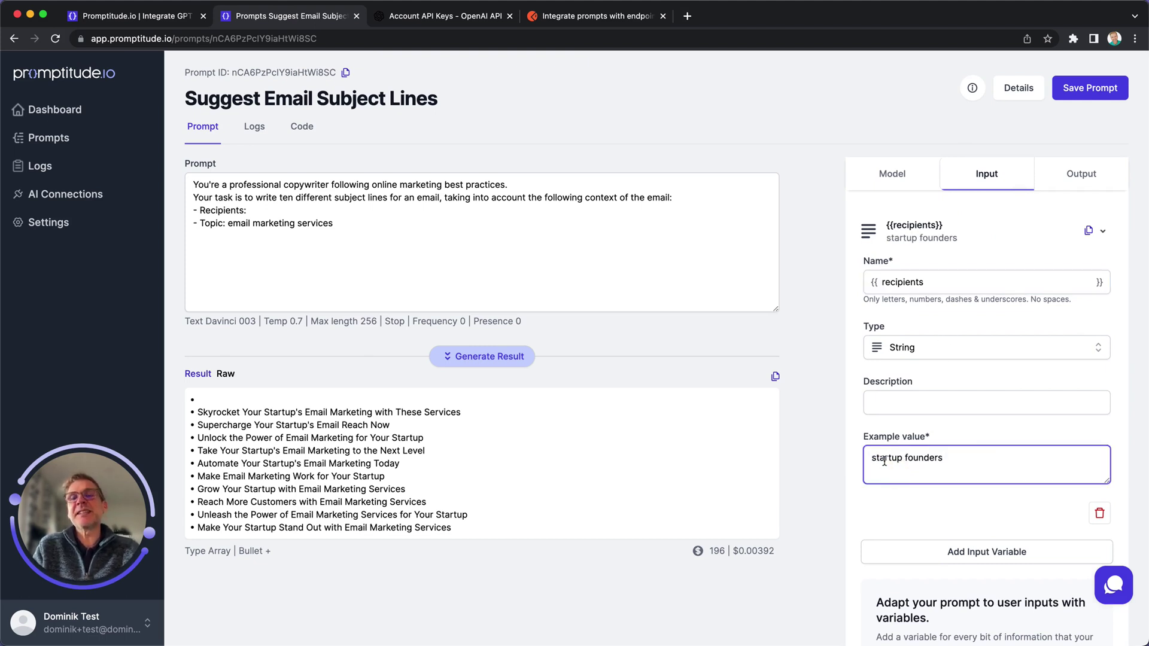
pyautogui.click(929, 233)
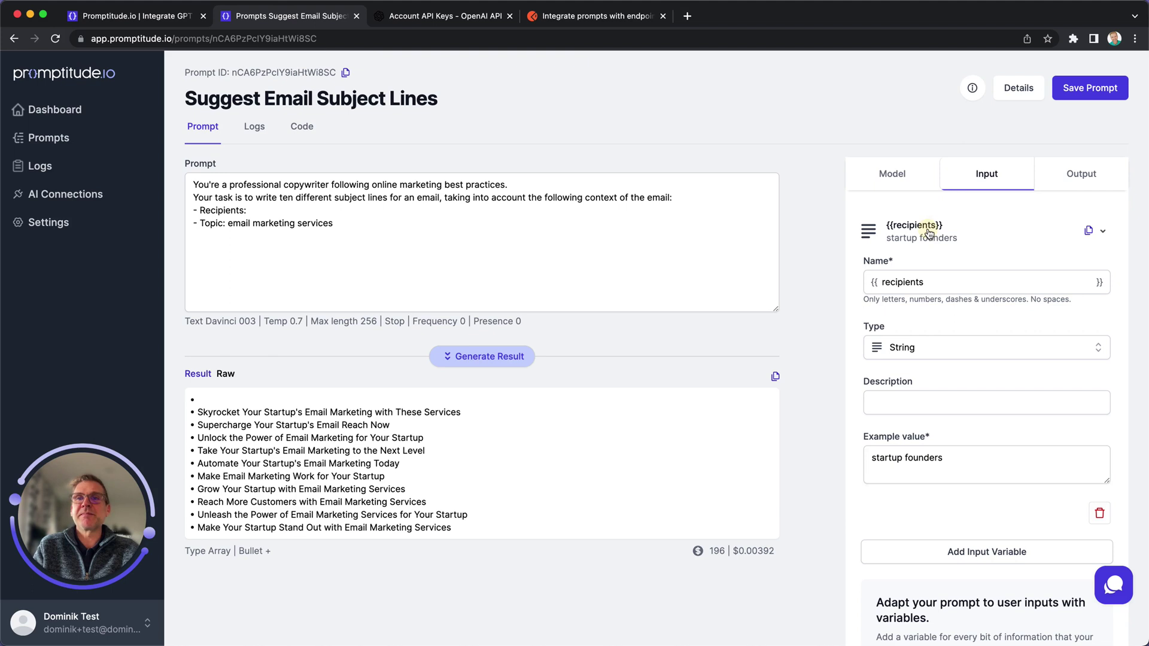
# Insert {{recipients}} after 'Recipients:' and delete 'email marketing services' from the Topic line.
pyautogui.click(1089, 237)
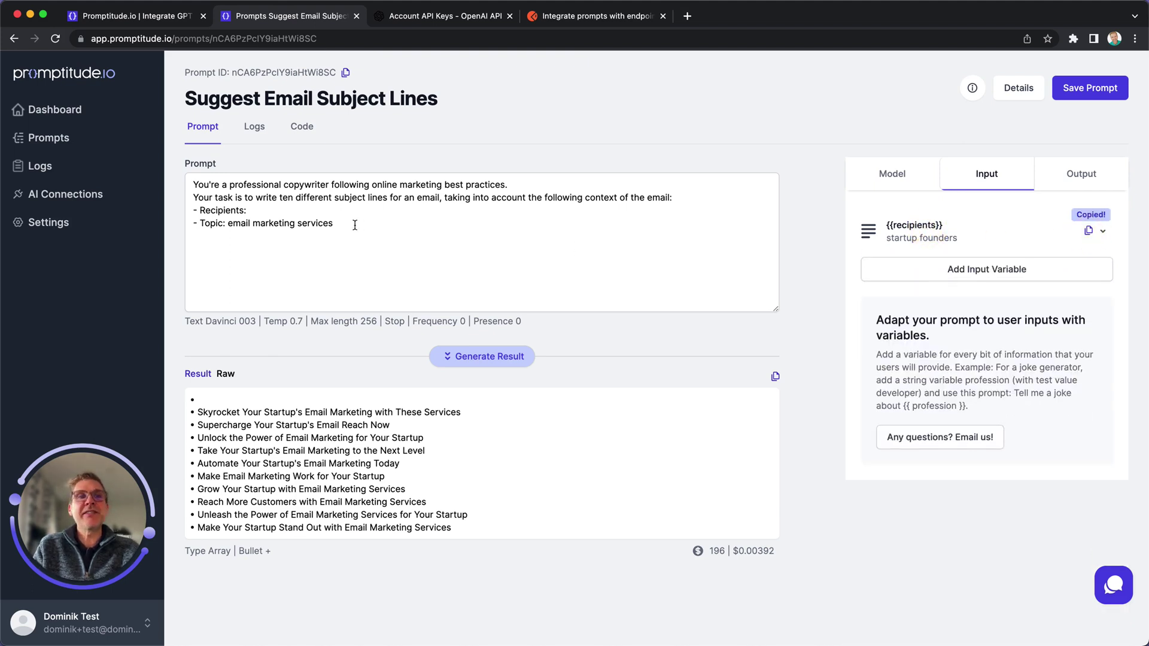
pyautogui.click(278, 210)
pyautogui.press('super+v')
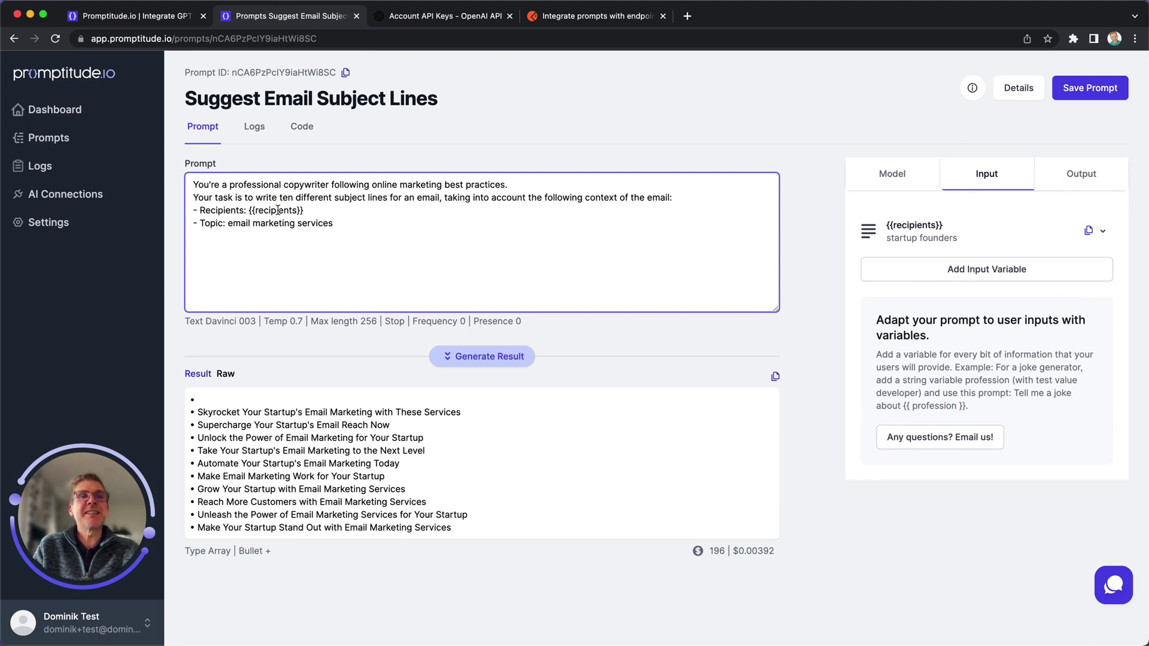
pyautogui.moveTo(199, 210); pyautogui.dragTo(322, 210)
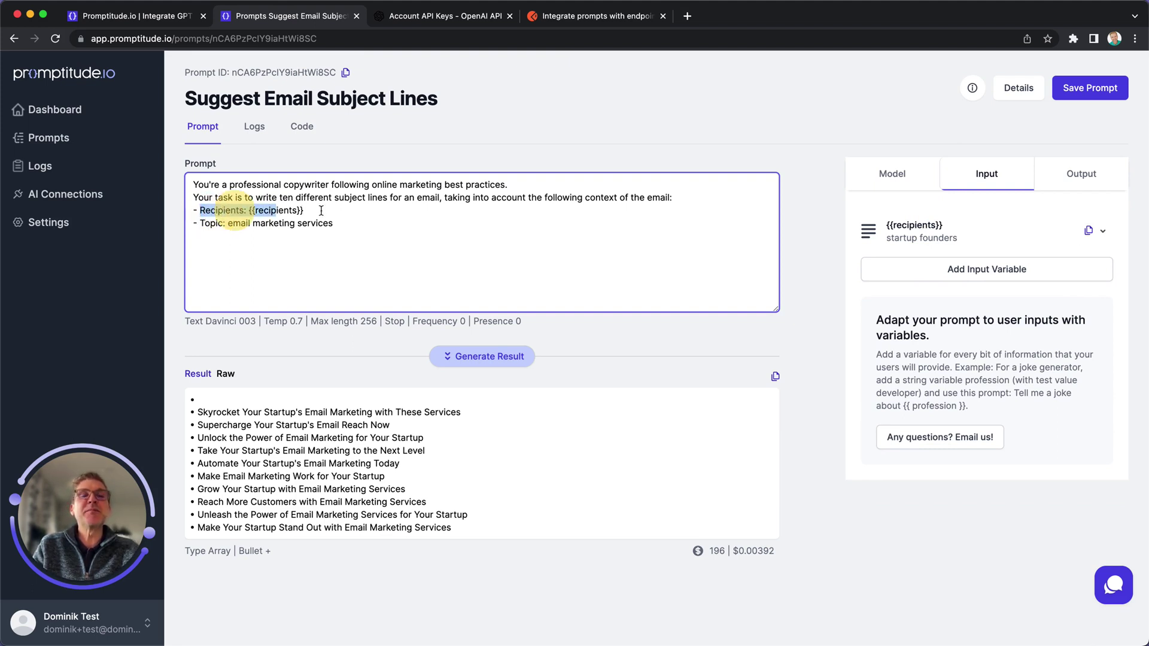
pyautogui.click(240, 223)
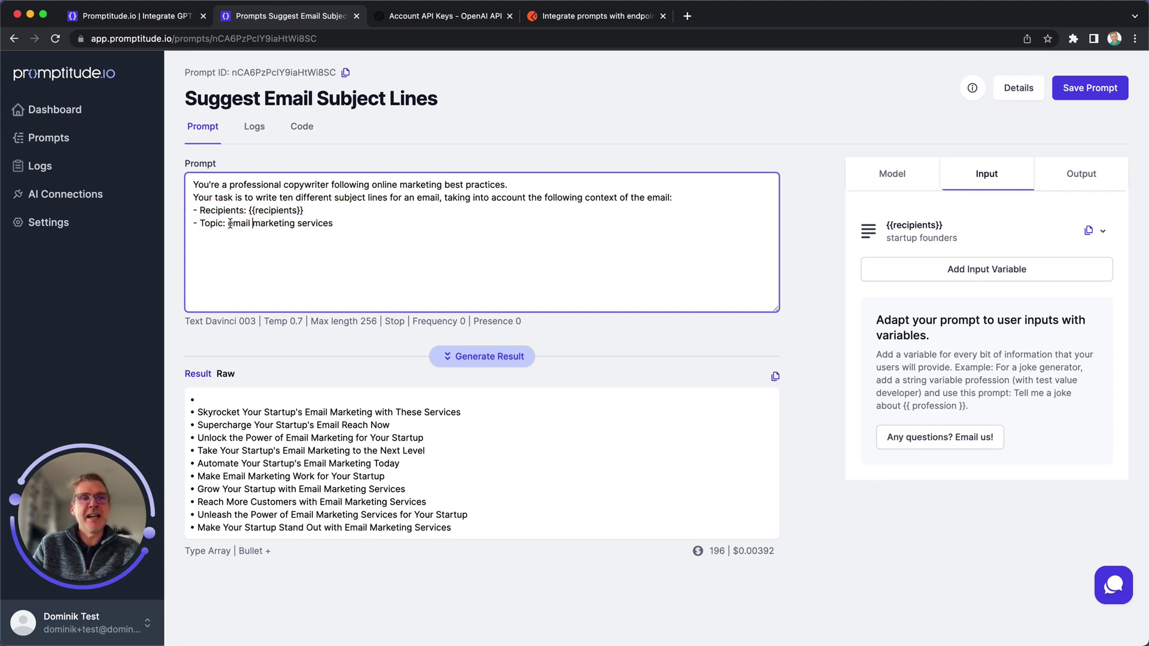
pyautogui.moveTo(231, 223); pyautogui.dragTo(335, 223)
pyautogui.press('BackSpace')
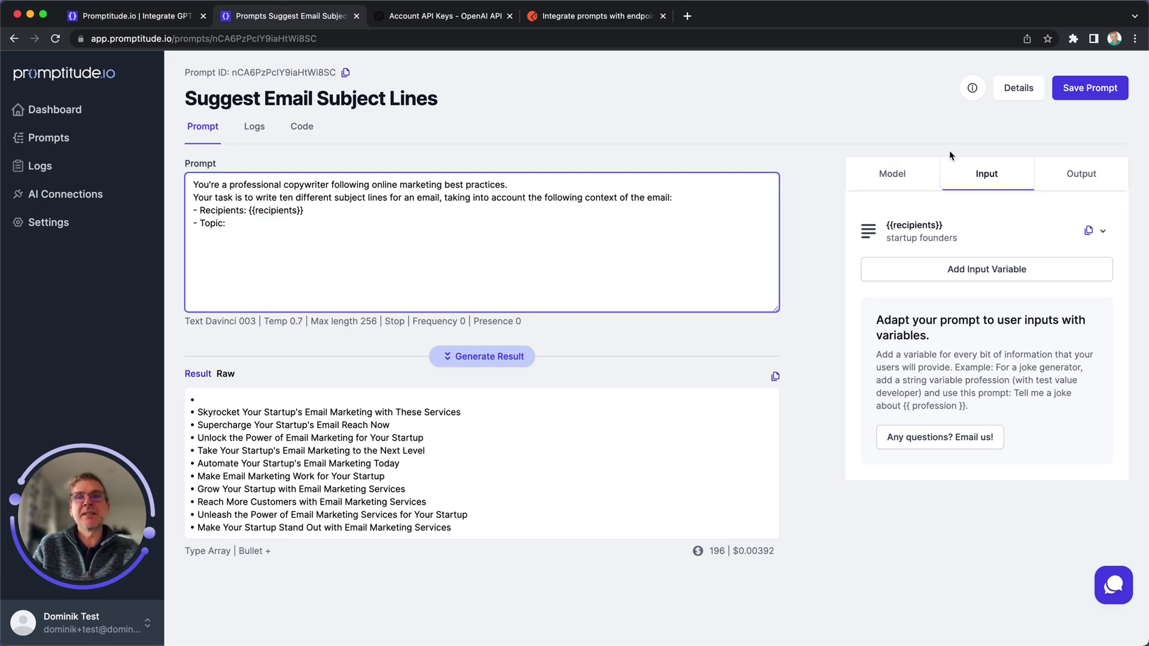
# Add a topic variable with example value 'email marketing services' and insert {{topic}} after 'Topic:'.
pyautogui.click(984, 270)
pyautogui.write('t')
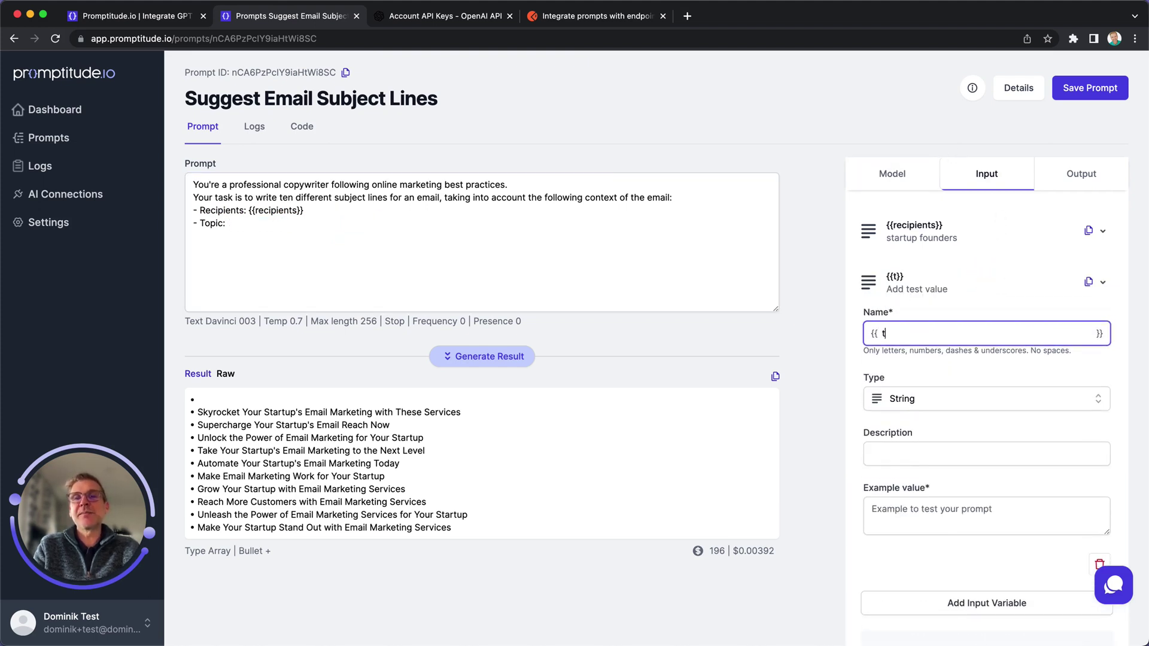
pyautogui.write('opic')
pyautogui.click(928, 504)
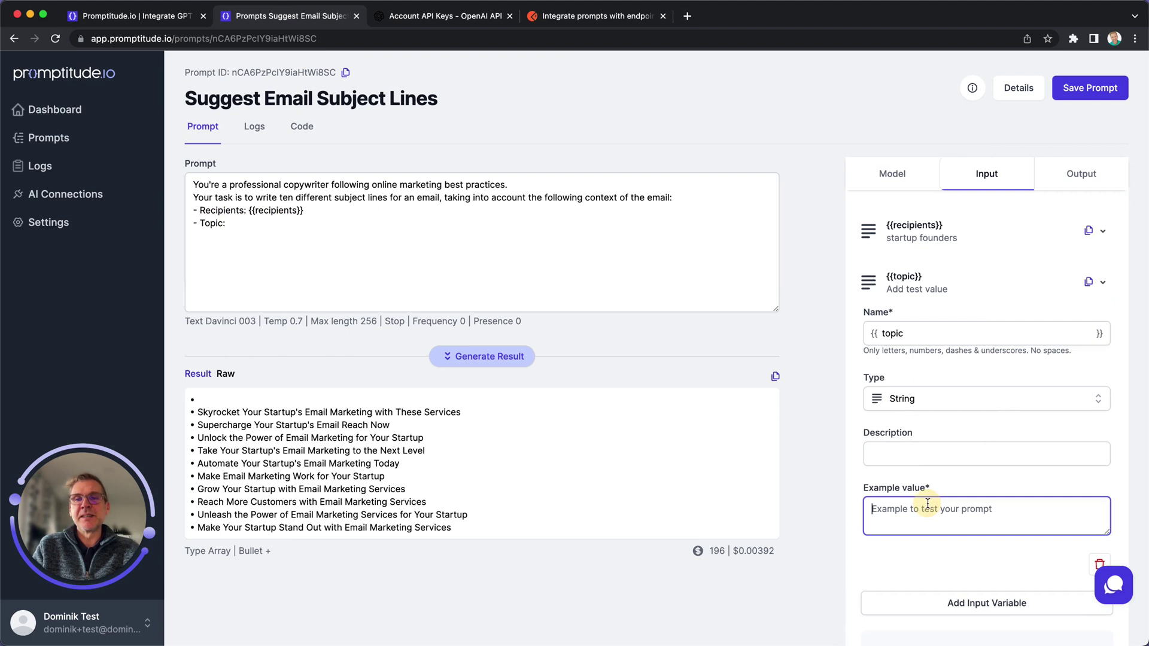
pyautogui.press('super+v')
pyautogui.click(1089, 283)
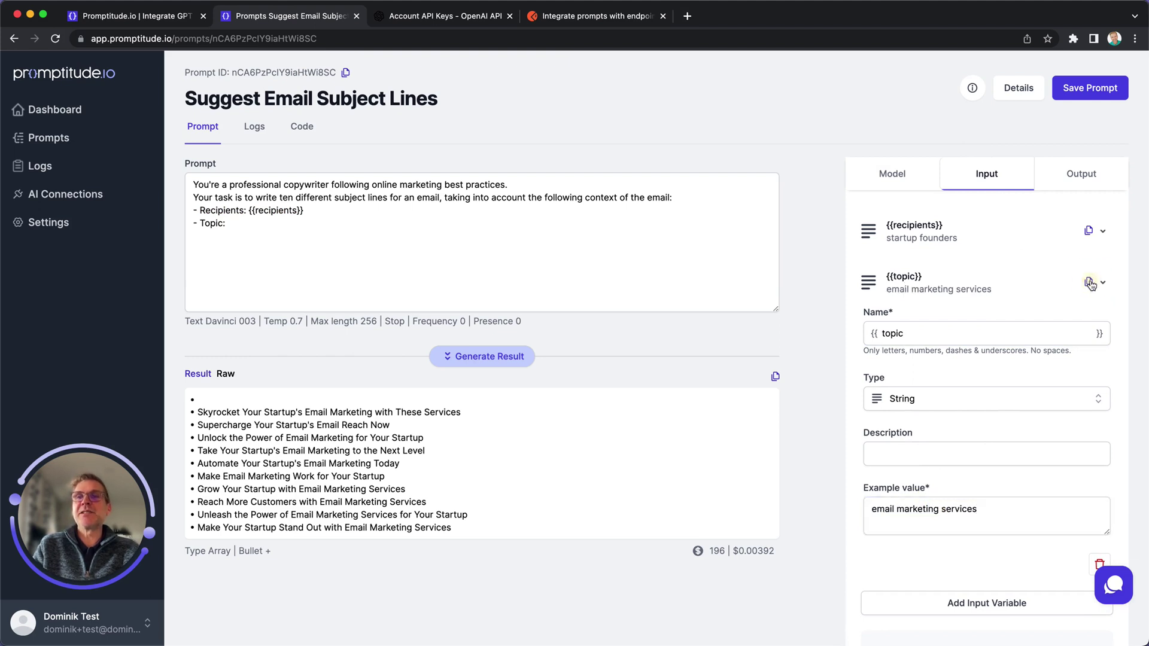
pyautogui.click(371, 226)
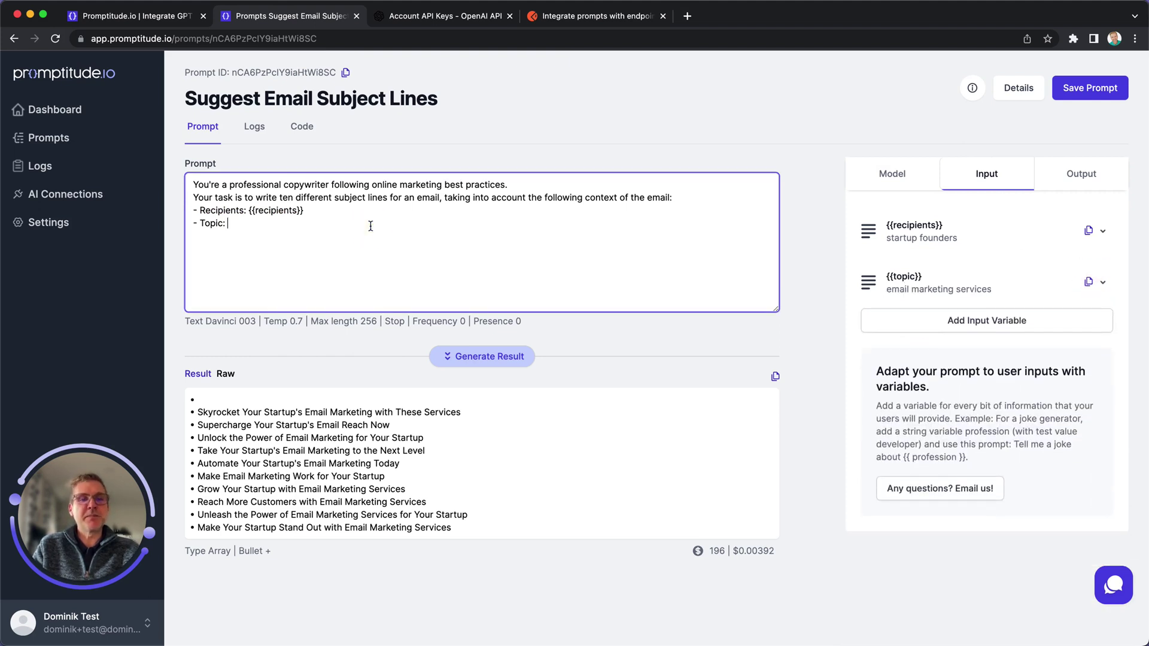
pyautogui.press('super+v')
pyautogui.click(641, 330)
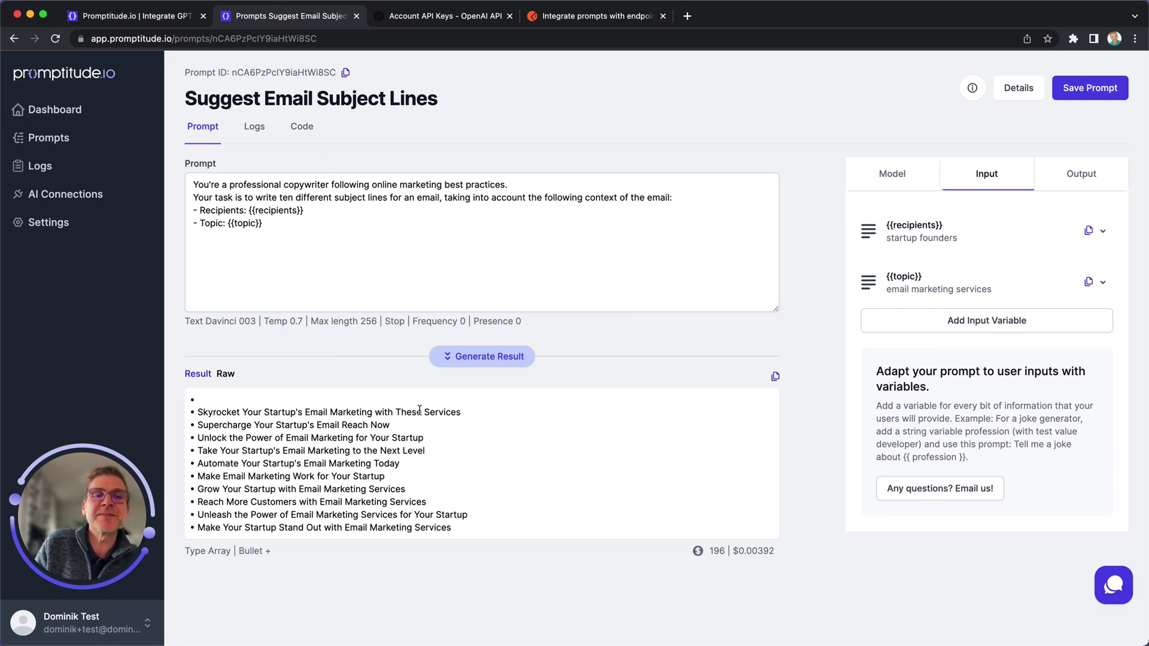
# Regenerate the subject lines from the variables, save the prompt, and view its Code sample.
pyautogui.click(525, 363)
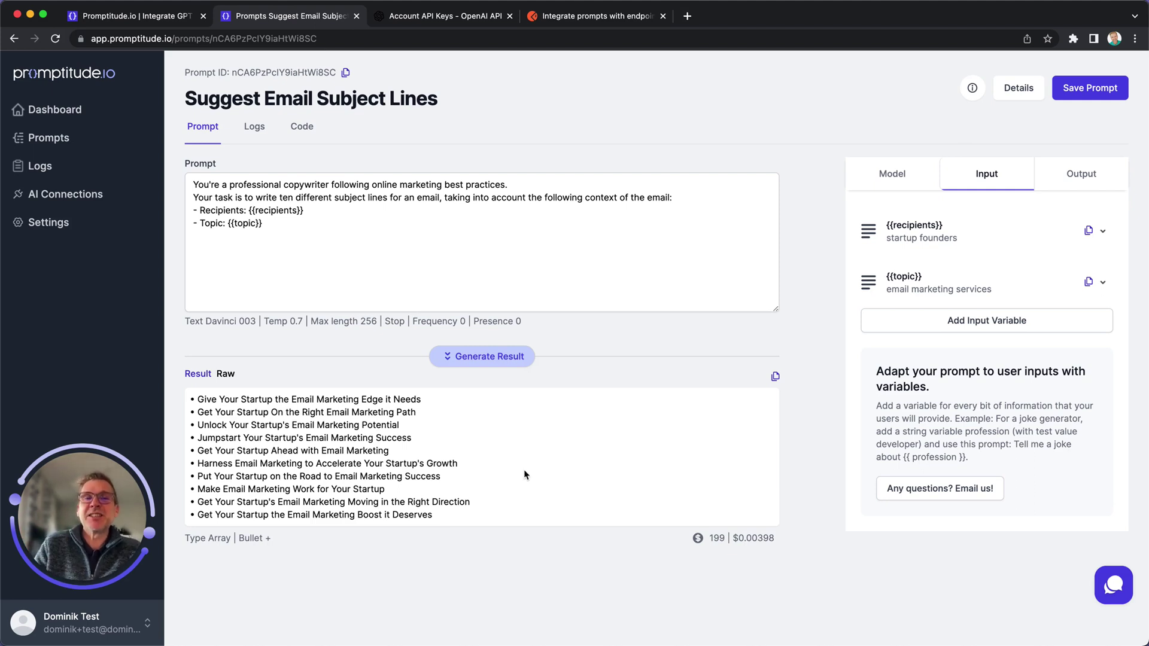
pyautogui.click(1074, 99)
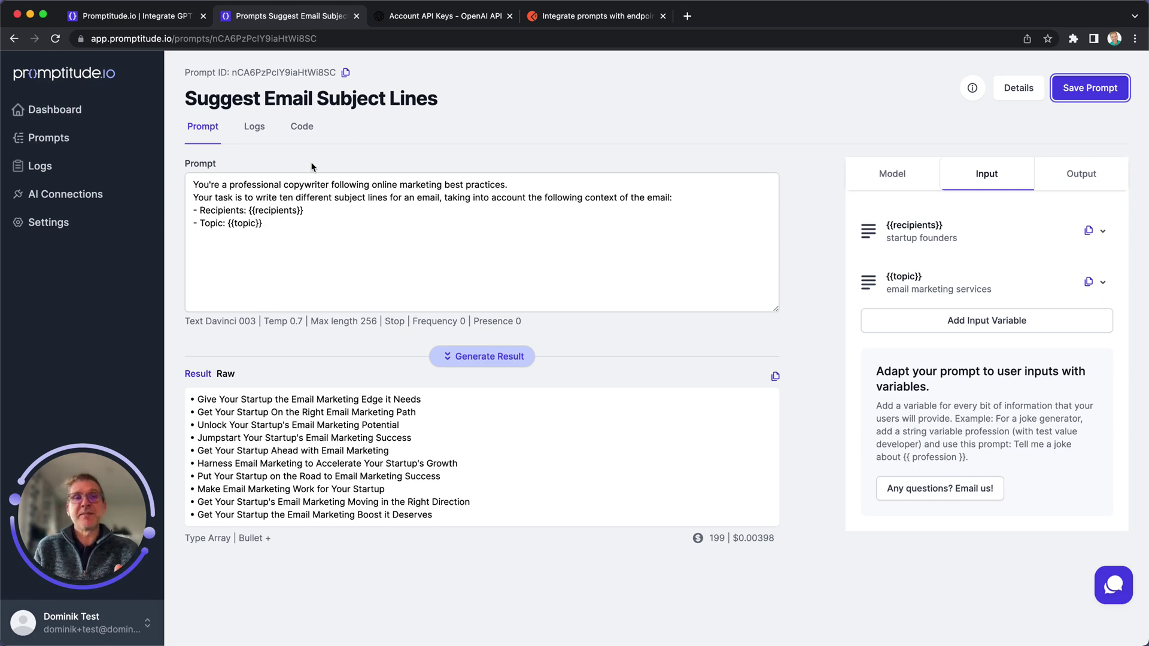
pyautogui.click(303, 127)
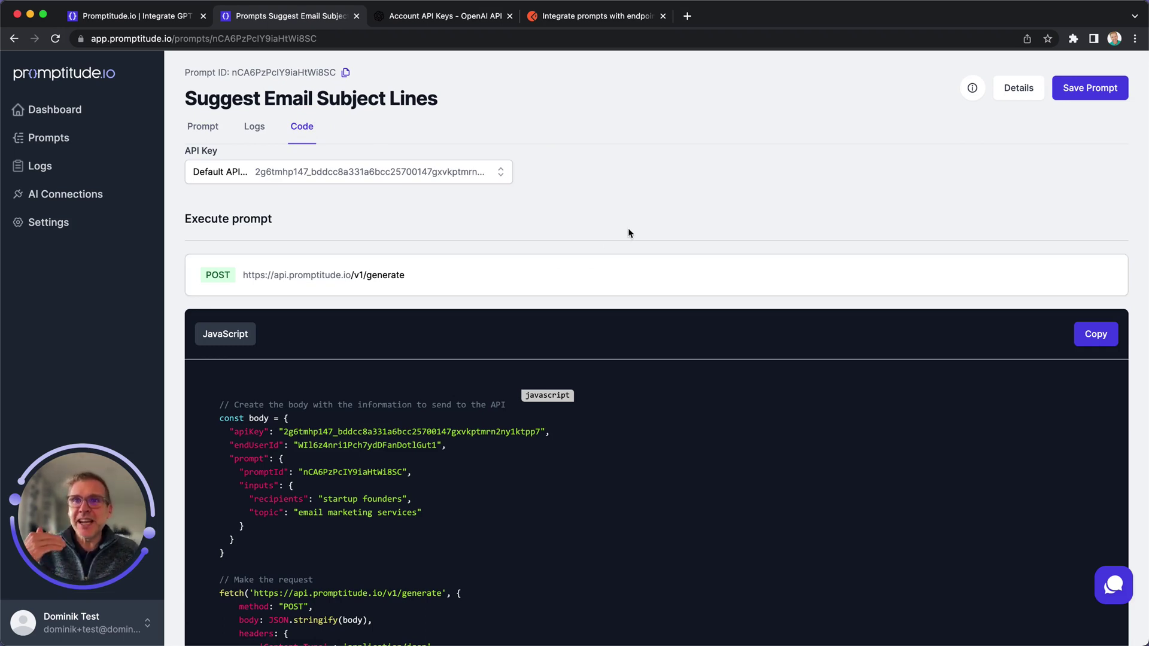
pyautogui.scroll(-3, 630, 232)
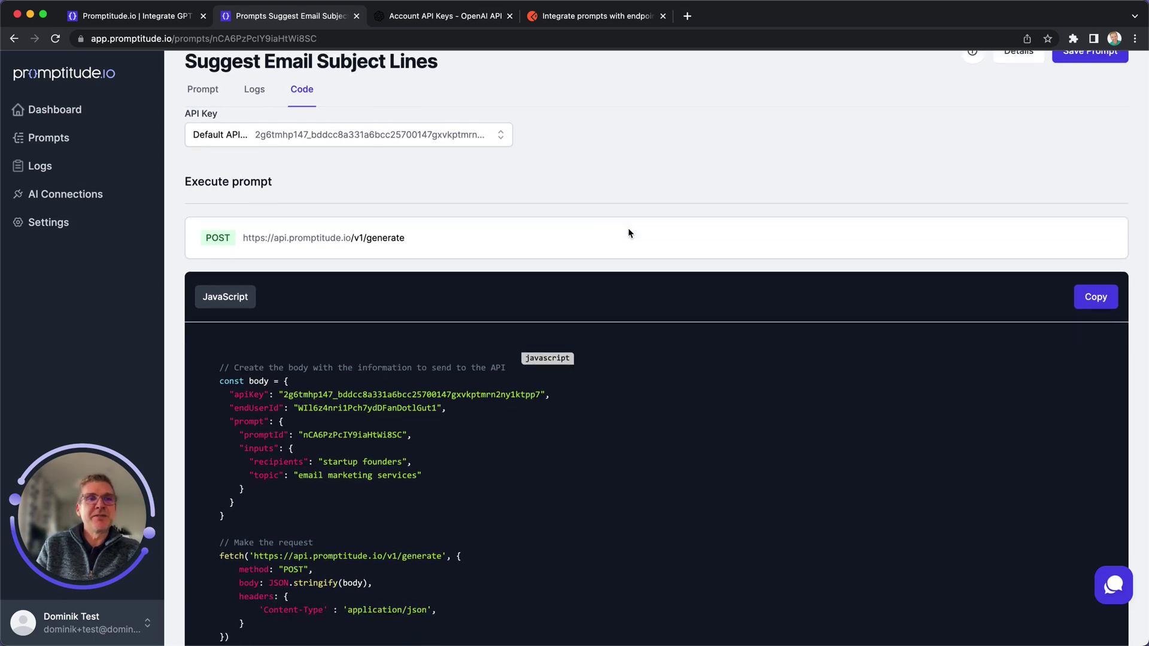
pyautogui.scroll(2, 629, 232)
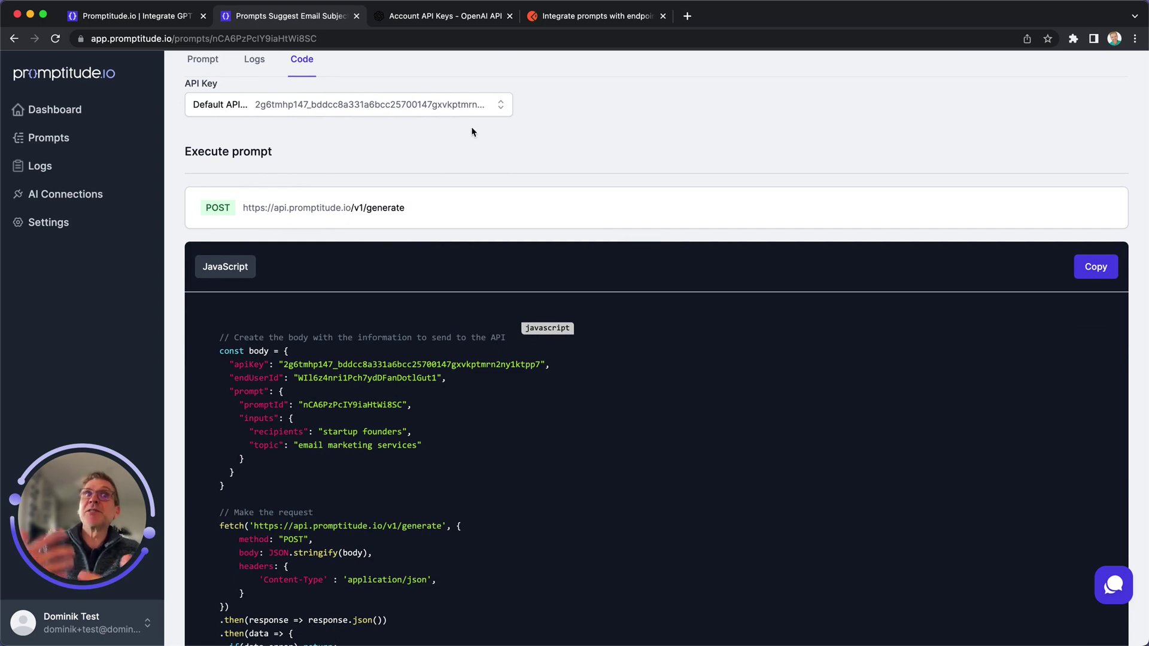
pyautogui.scroll(-4, 471, 126)
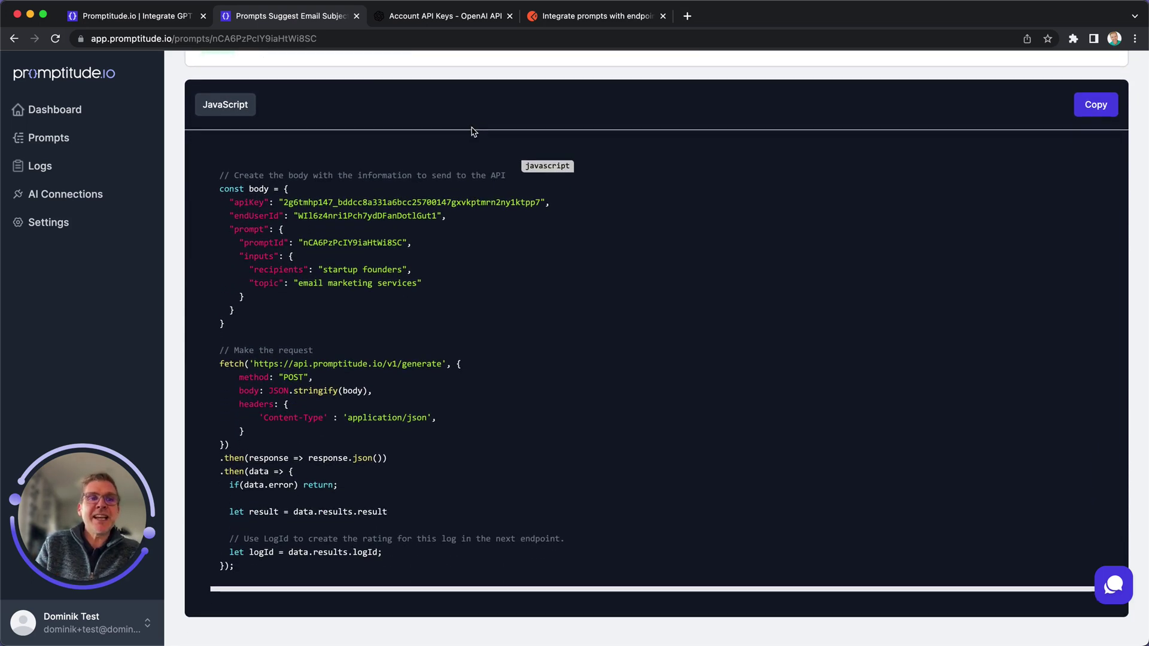
pyautogui.moveTo(221, 187); pyautogui.dragTo(250, 316)
pyautogui.click(315, 230)
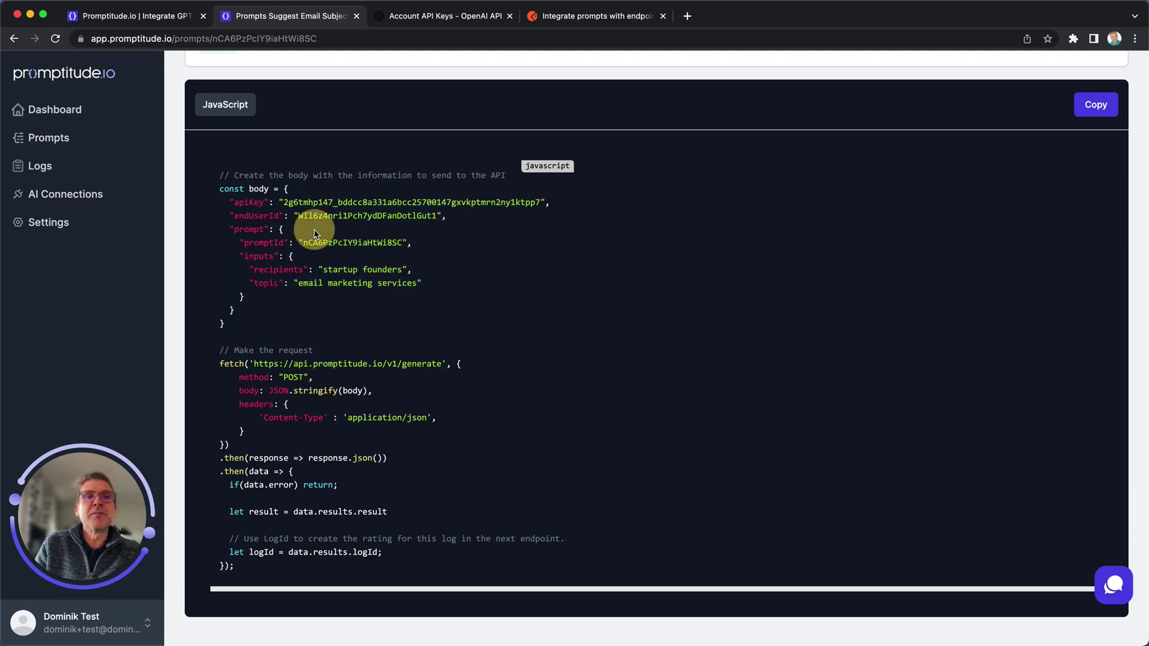
pyautogui.moveTo(228, 202); pyautogui.dragTo(590, 212)
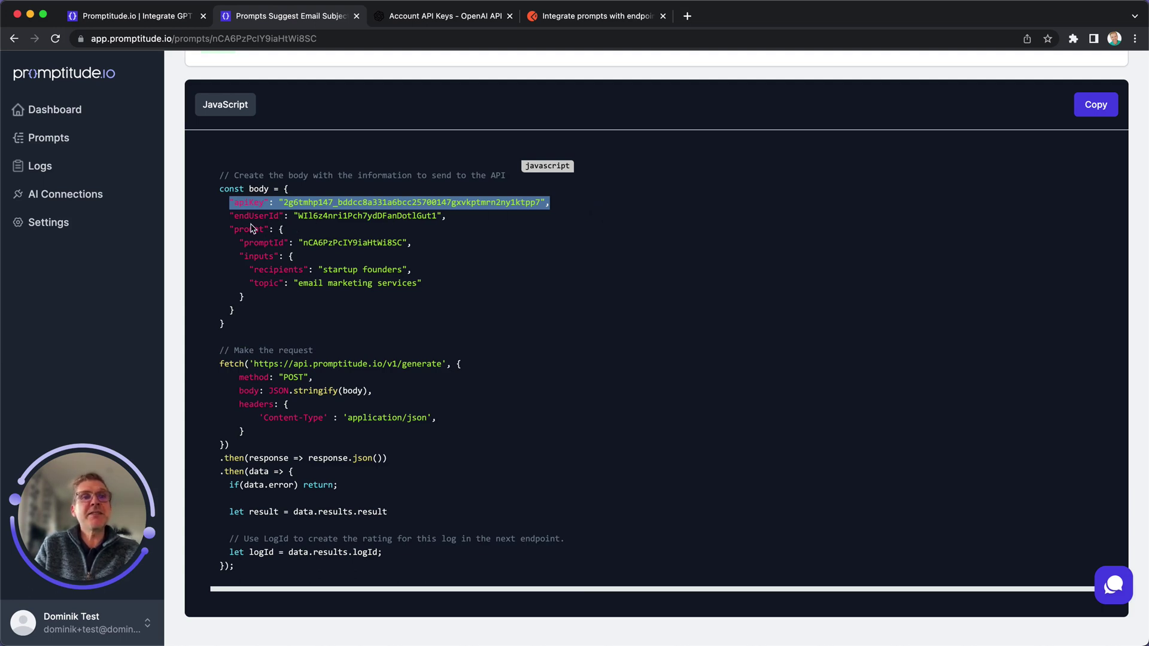
pyautogui.click(230, 214)
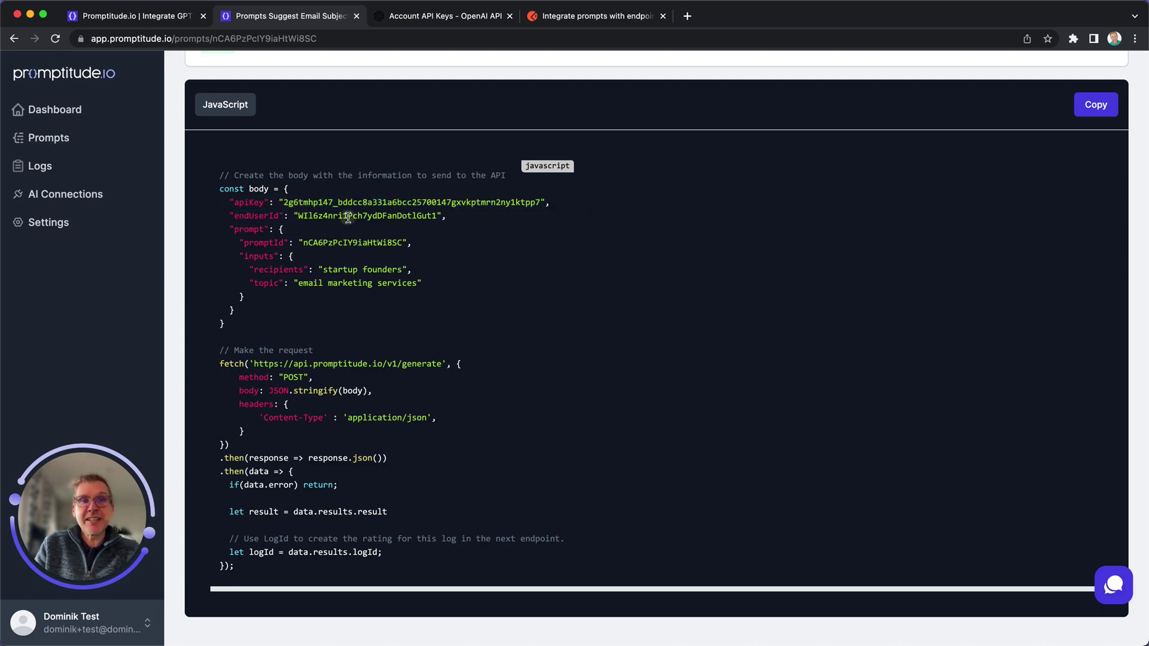
pyautogui.moveTo(298, 217); pyautogui.dragTo(449, 221)
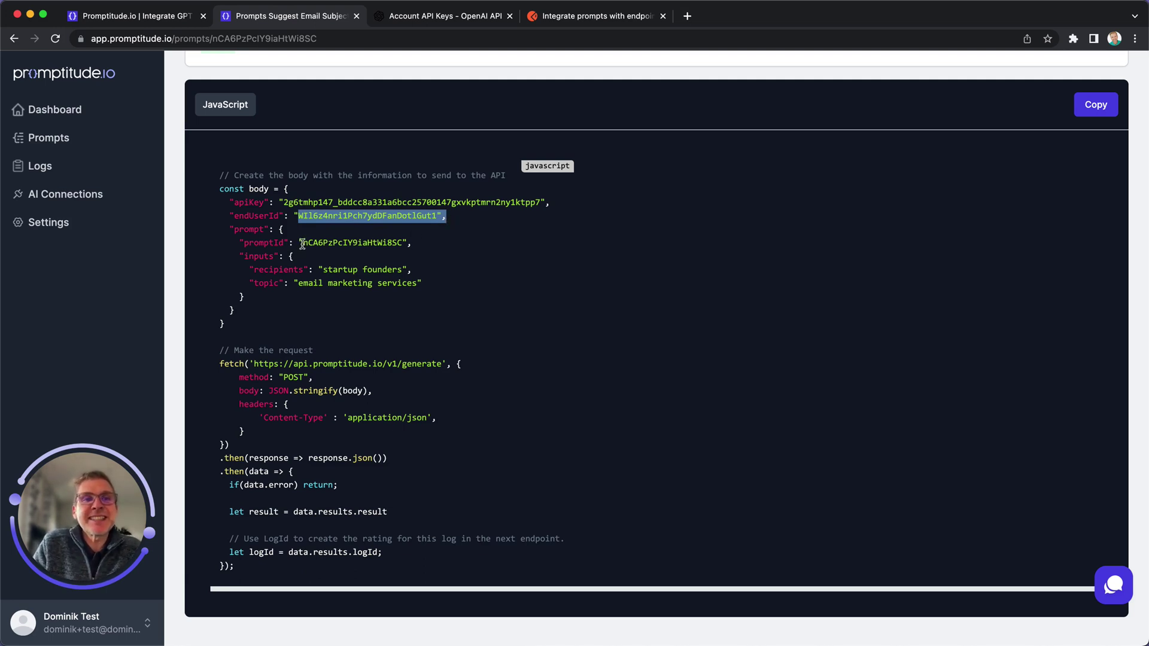
pyautogui.moveTo(302, 244); pyautogui.dragTo(402, 244)
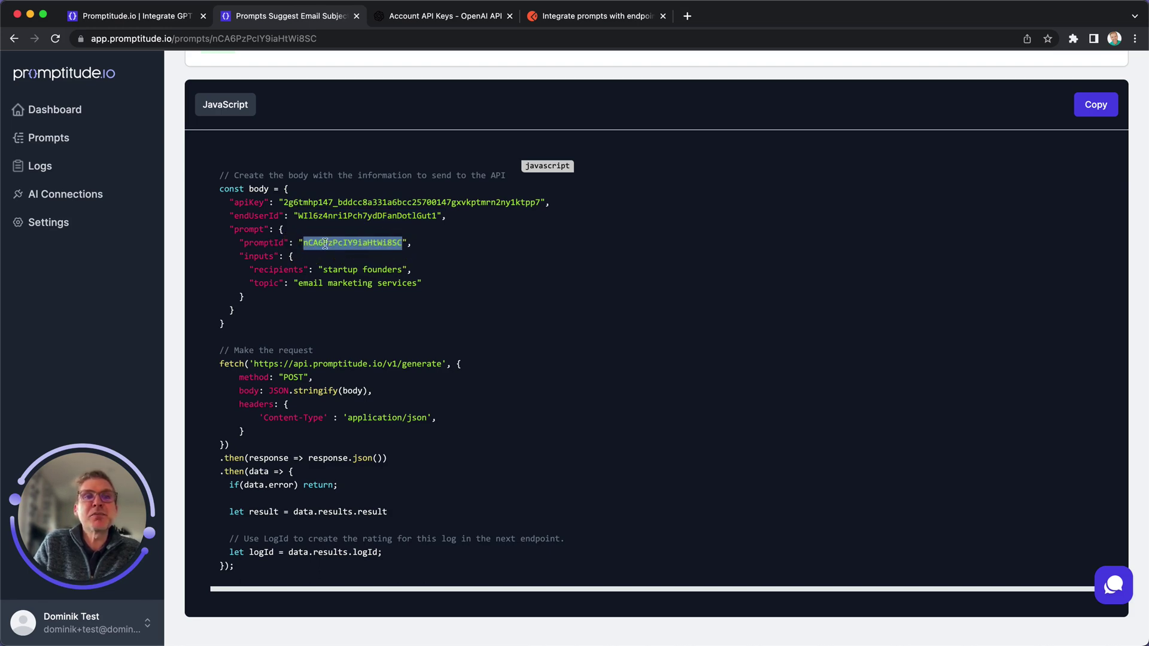
pyautogui.scroll(4, 328, 243)
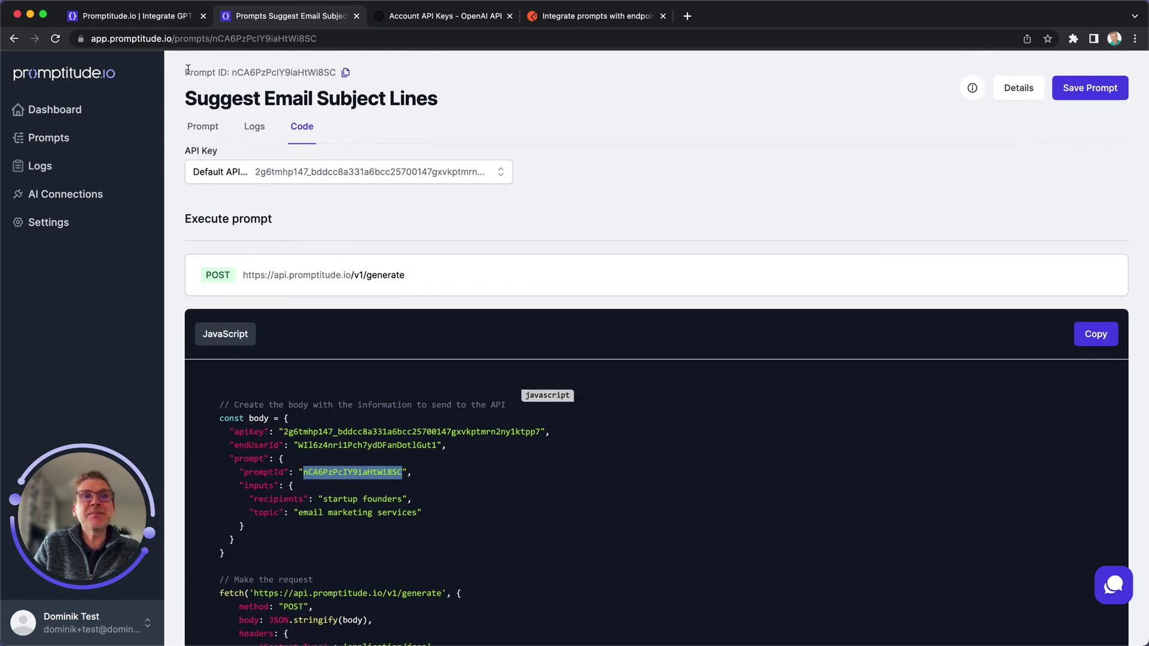
pyautogui.moveTo(186, 72); pyautogui.dragTo(339, 72)
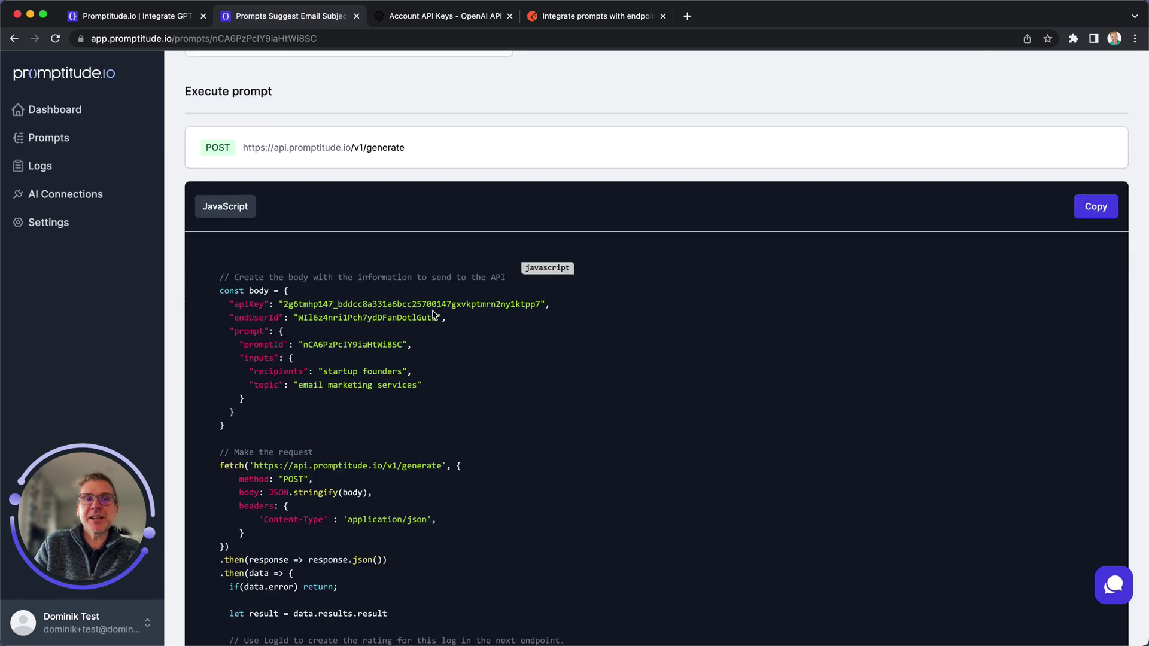
pyautogui.scroll(-2, 433, 315)
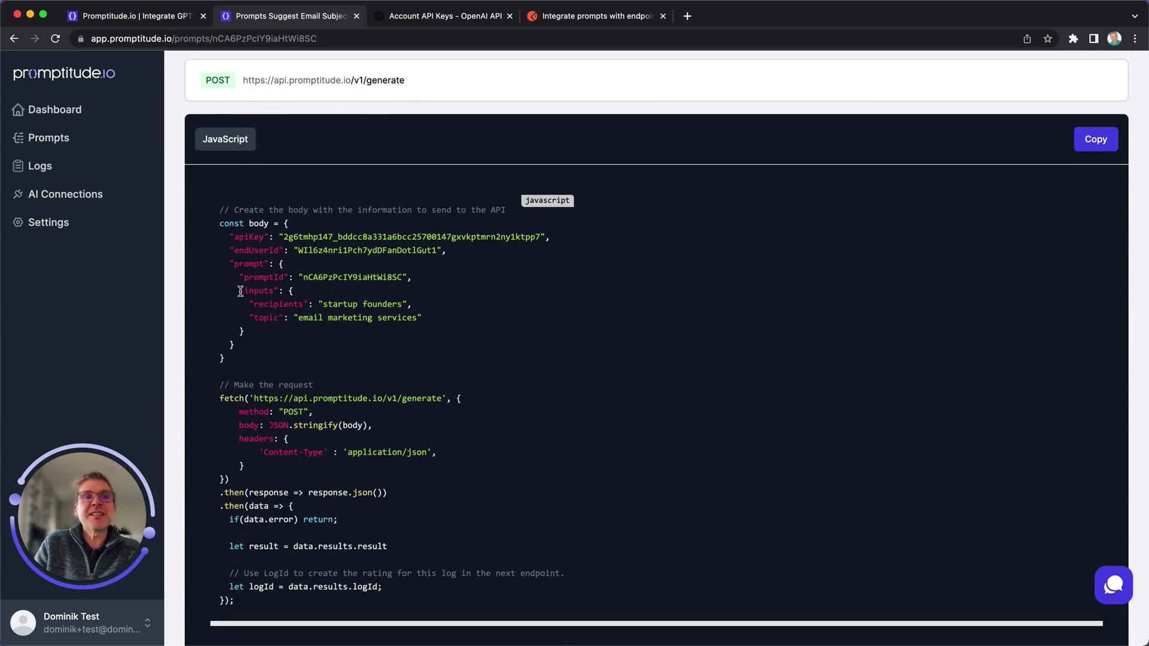
pyautogui.moveTo(240, 291); pyautogui.dragTo(321, 292)
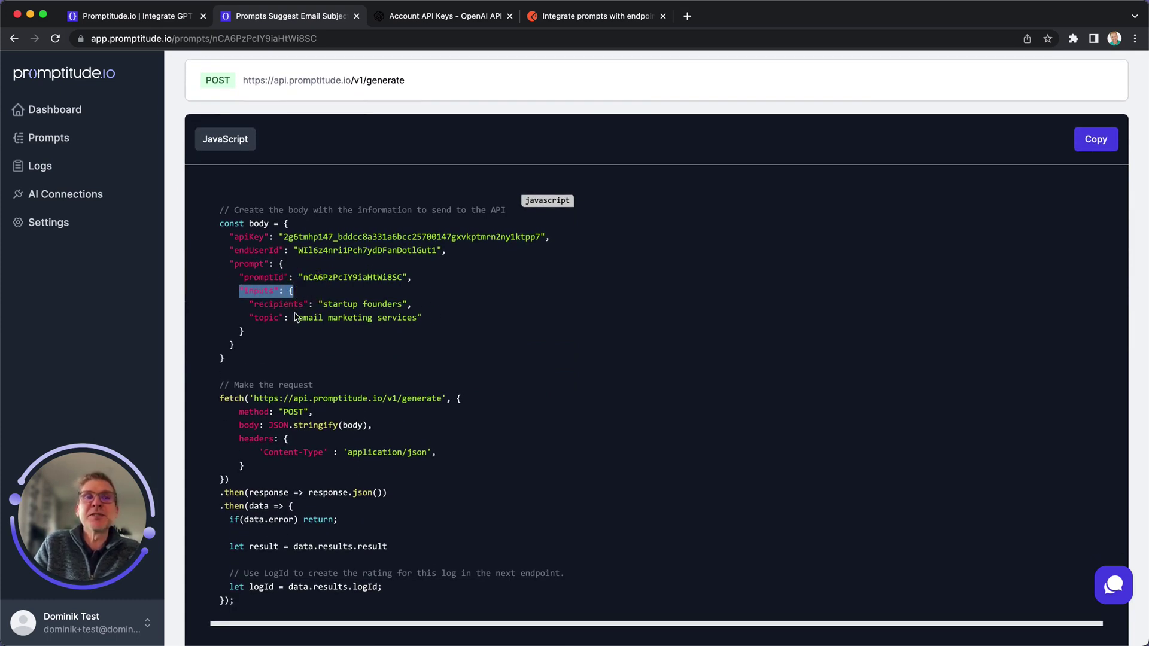
pyautogui.click(276, 303)
pyautogui.doubleClick(266, 317)
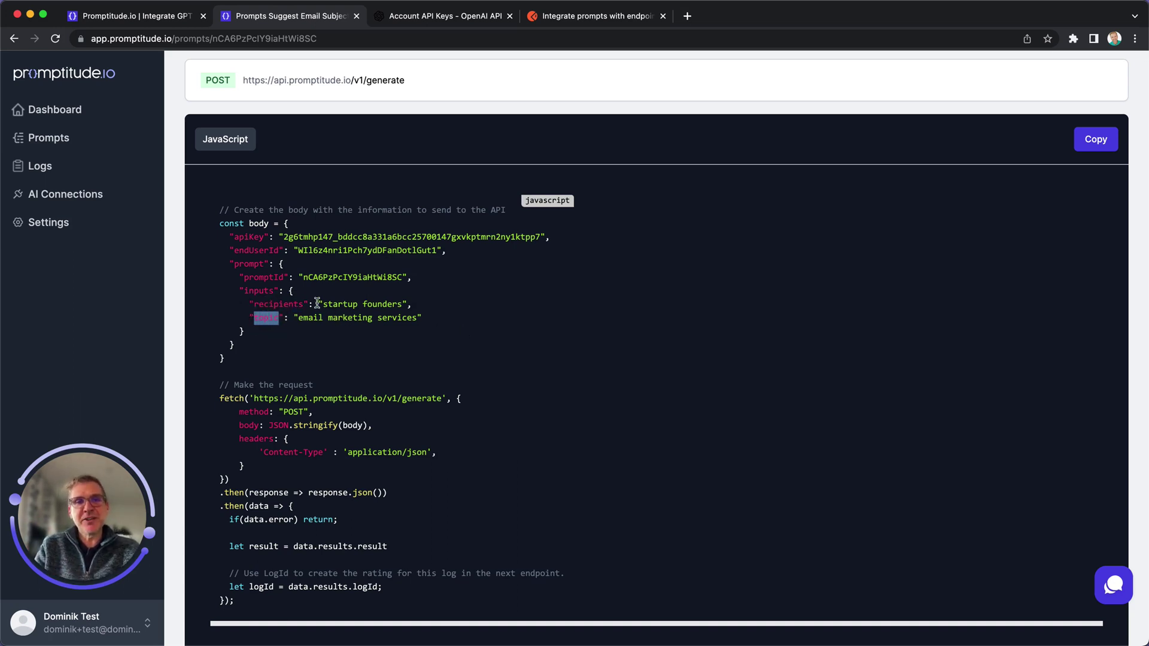
pyautogui.moveTo(318, 304); pyautogui.dragTo(409, 305)
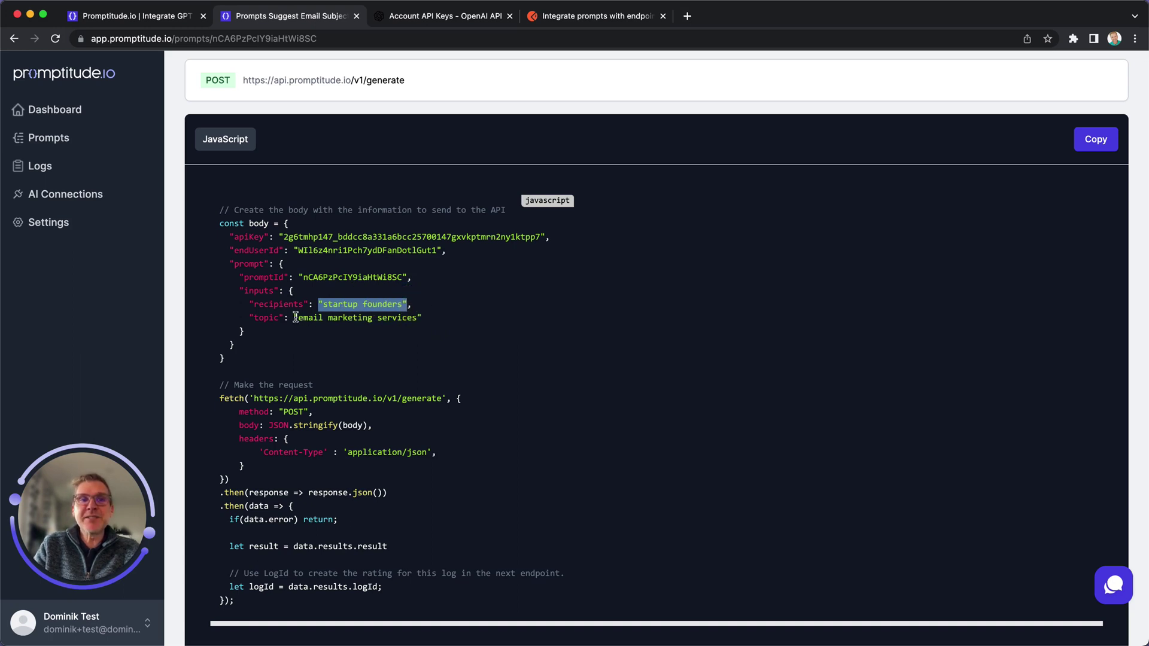
pyautogui.moveTo(294, 317); pyautogui.dragTo(426, 318)
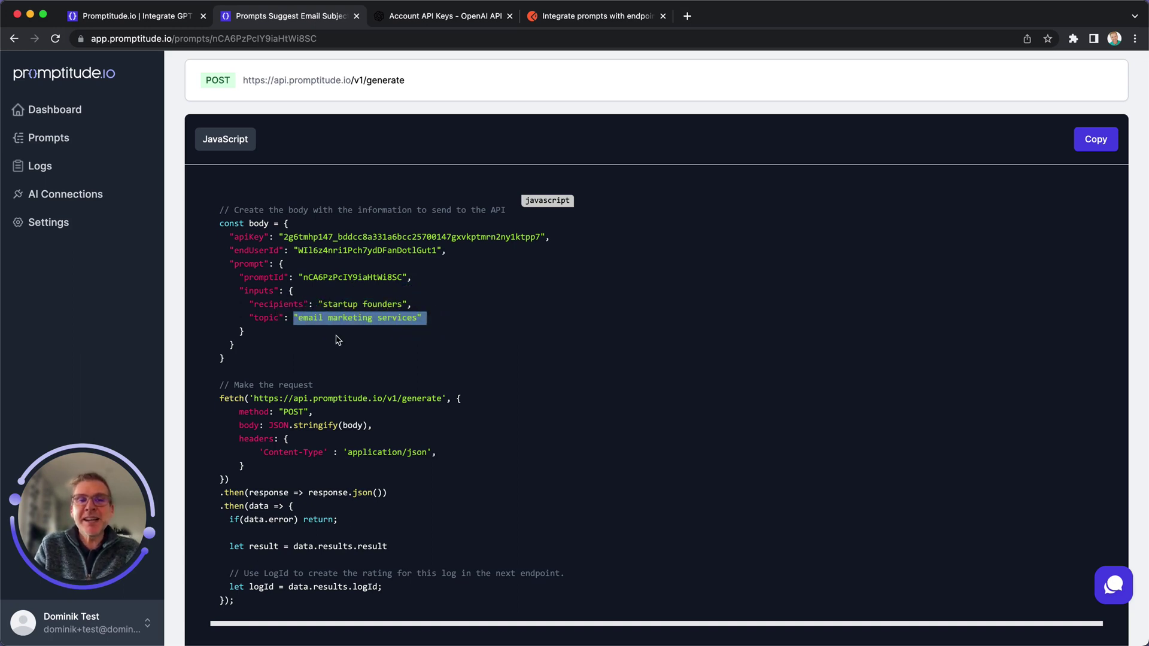
pyautogui.click(345, 314)
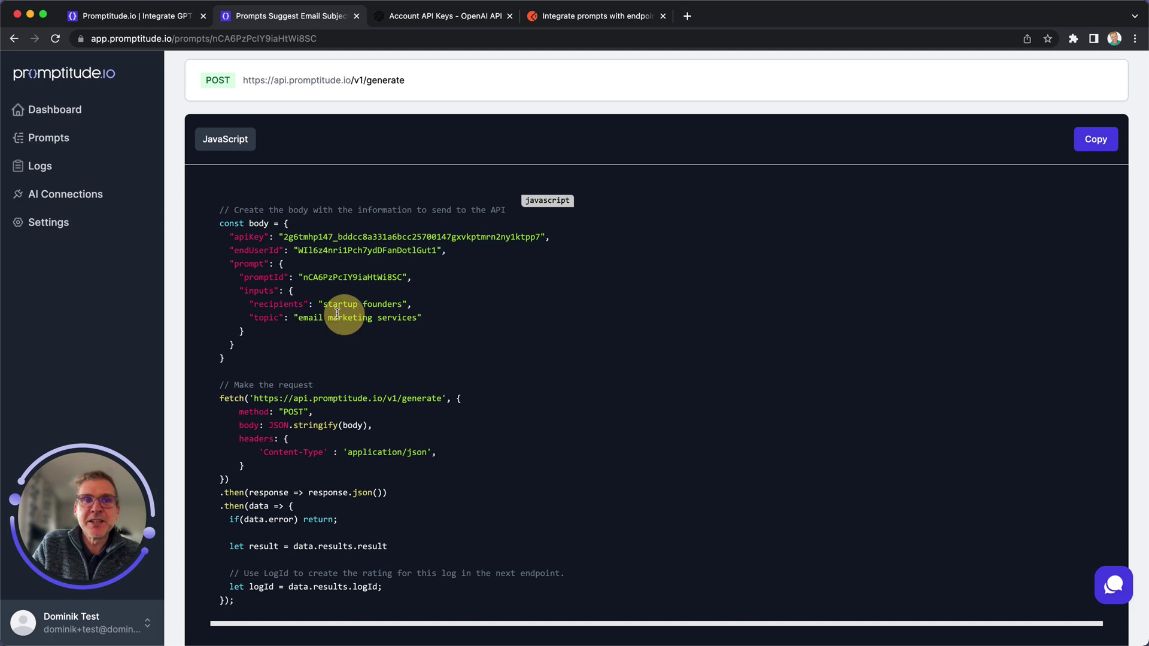
pyautogui.moveTo(318, 304); pyautogui.dragTo(407, 304)
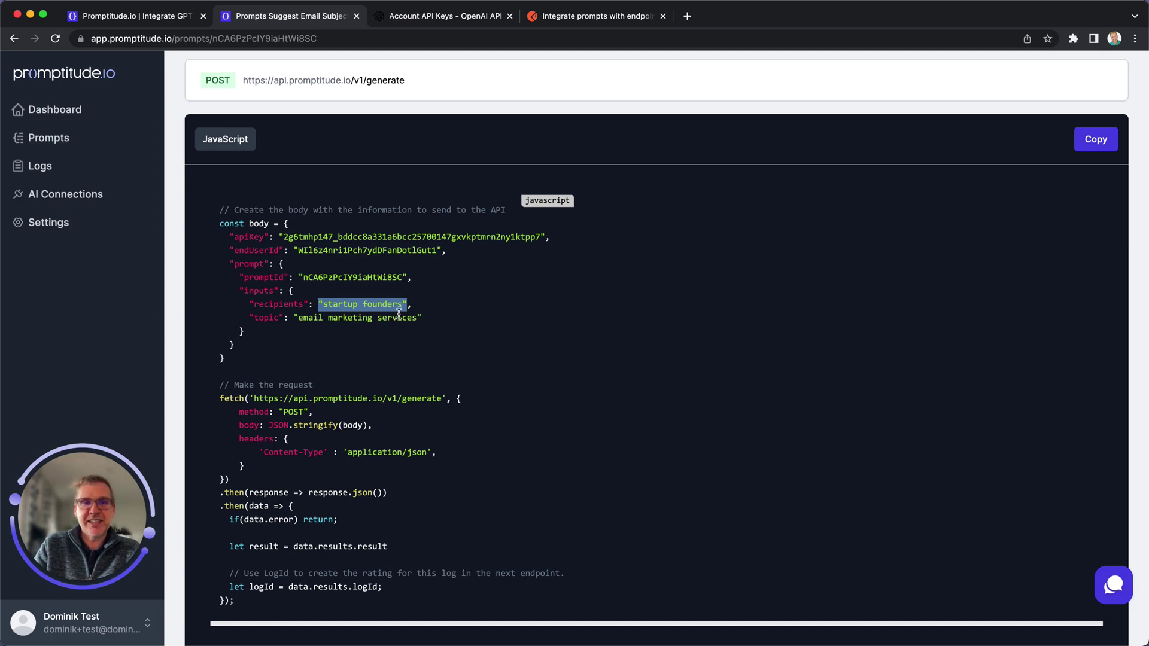
pyautogui.click(398, 314)
pyautogui.moveTo(221, 399); pyautogui.dragTo(454, 468)
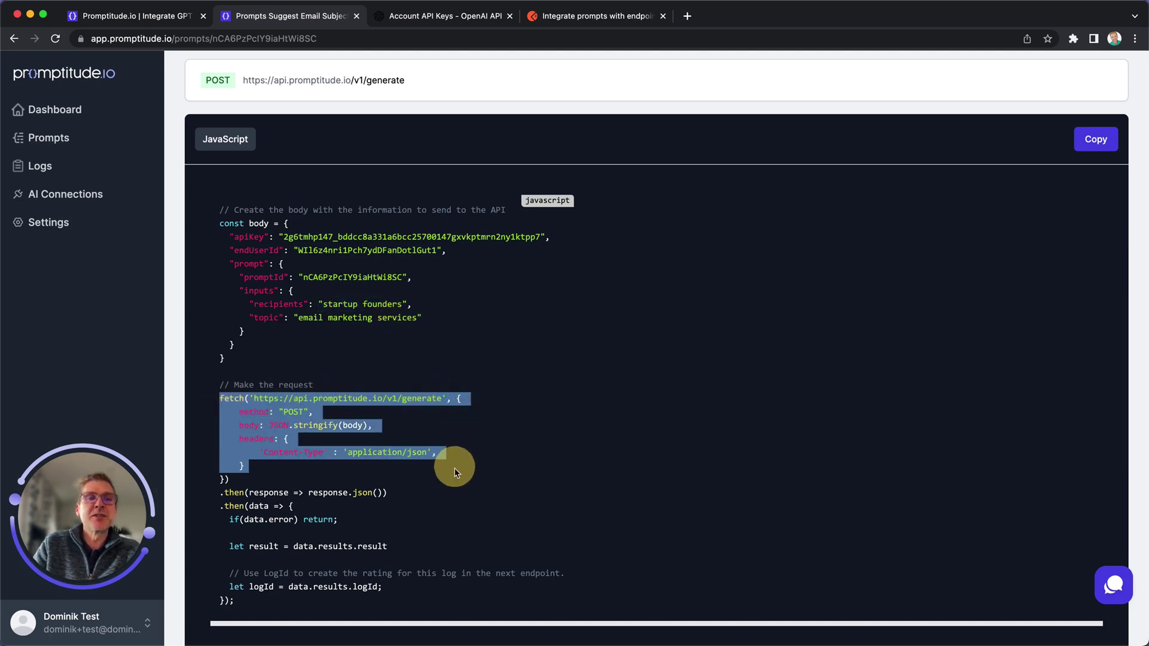
pyautogui.click(454, 472)
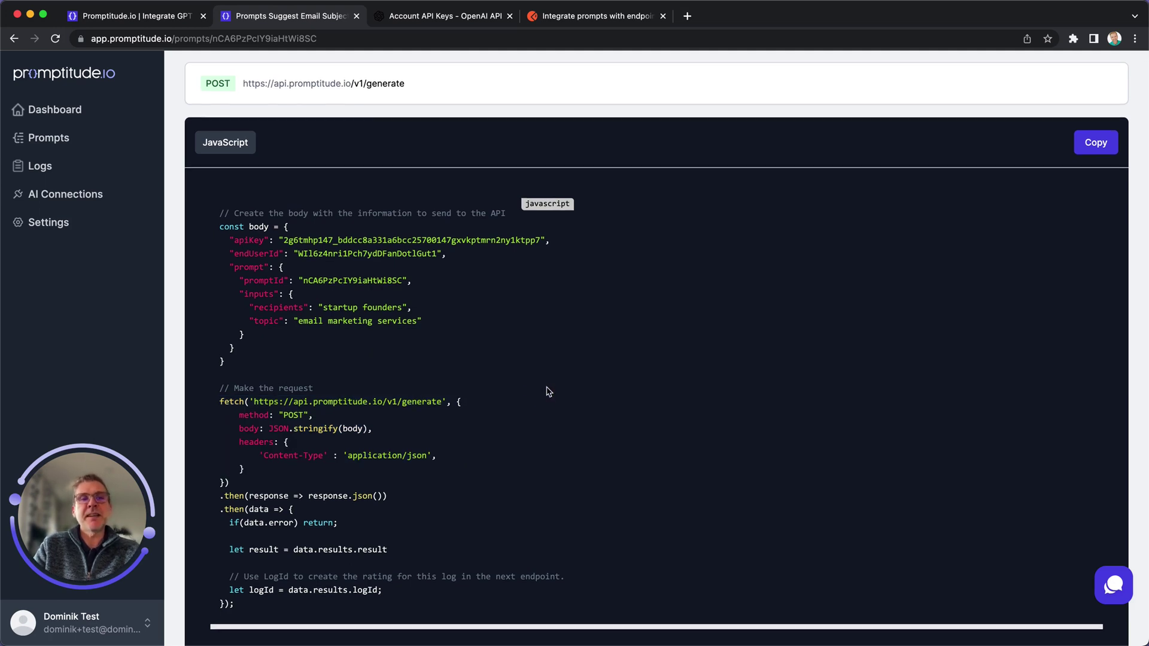
pyautogui.scroll(1, 548, 392)
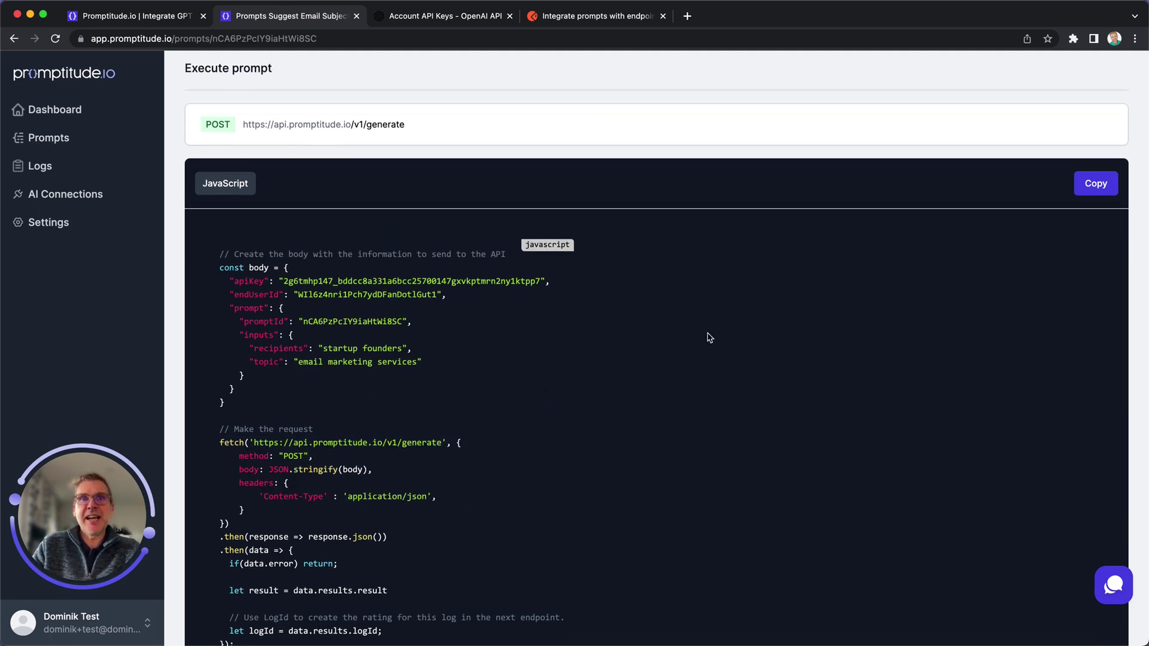
# Open the 'Example: Suggest subject lines' POST request to /v1/generate in Postman.
pyautogui.click(590, 18)
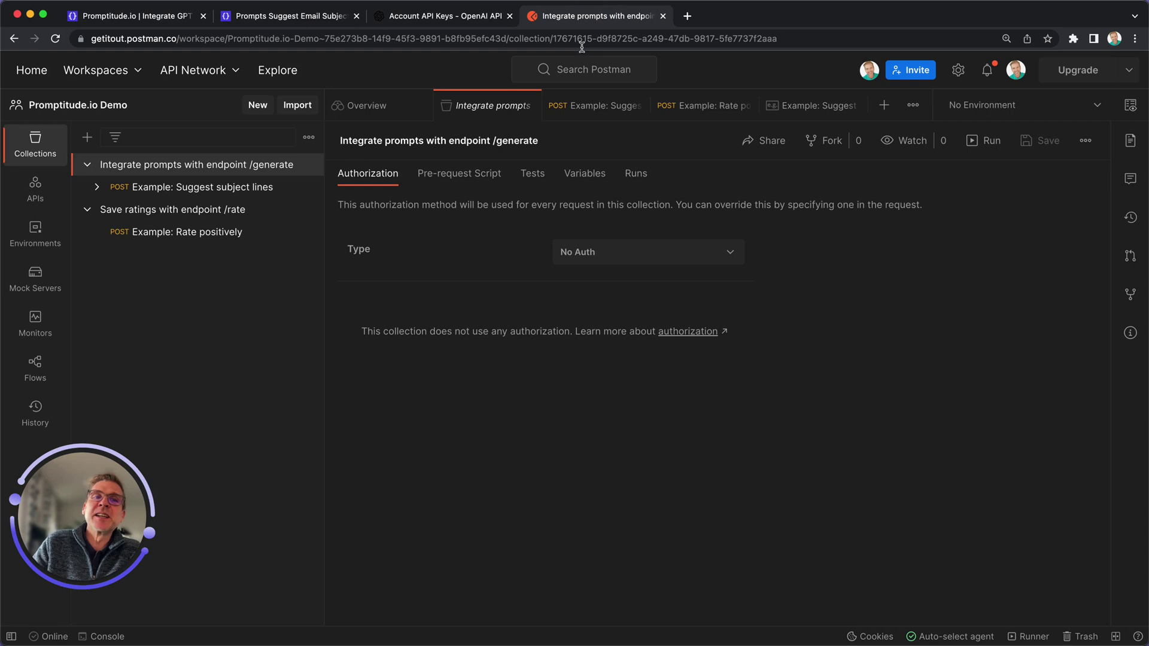
pyautogui.click(255, 189)
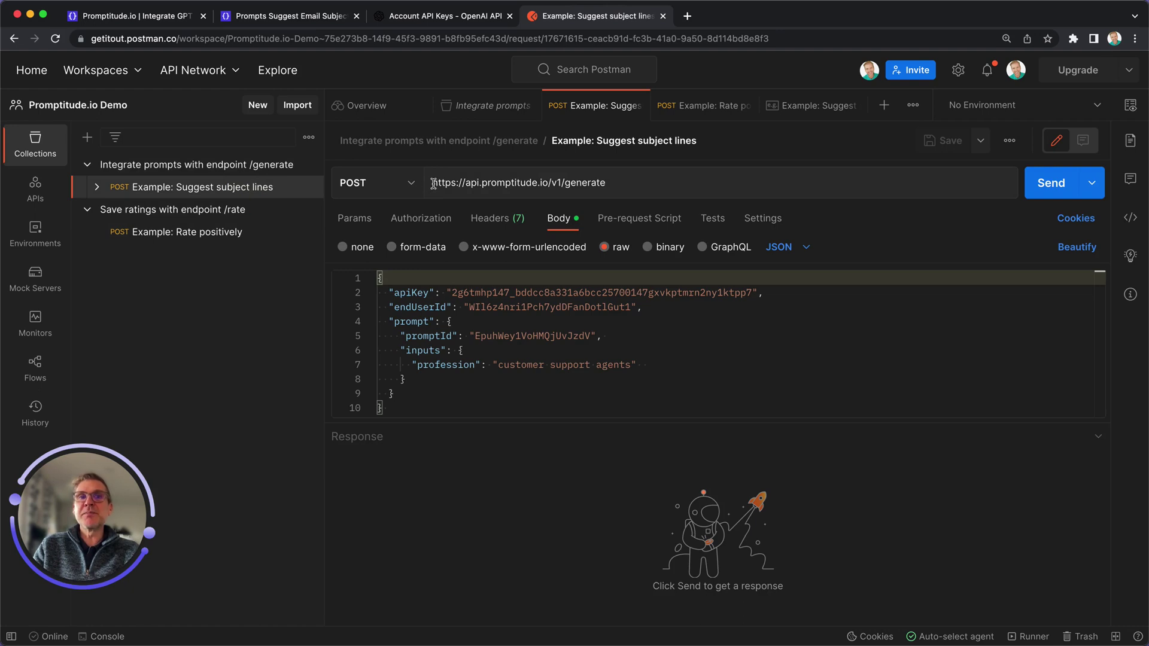
pyautogui.moveTo(433, 184); pyautogui.dragTo(635, 187)
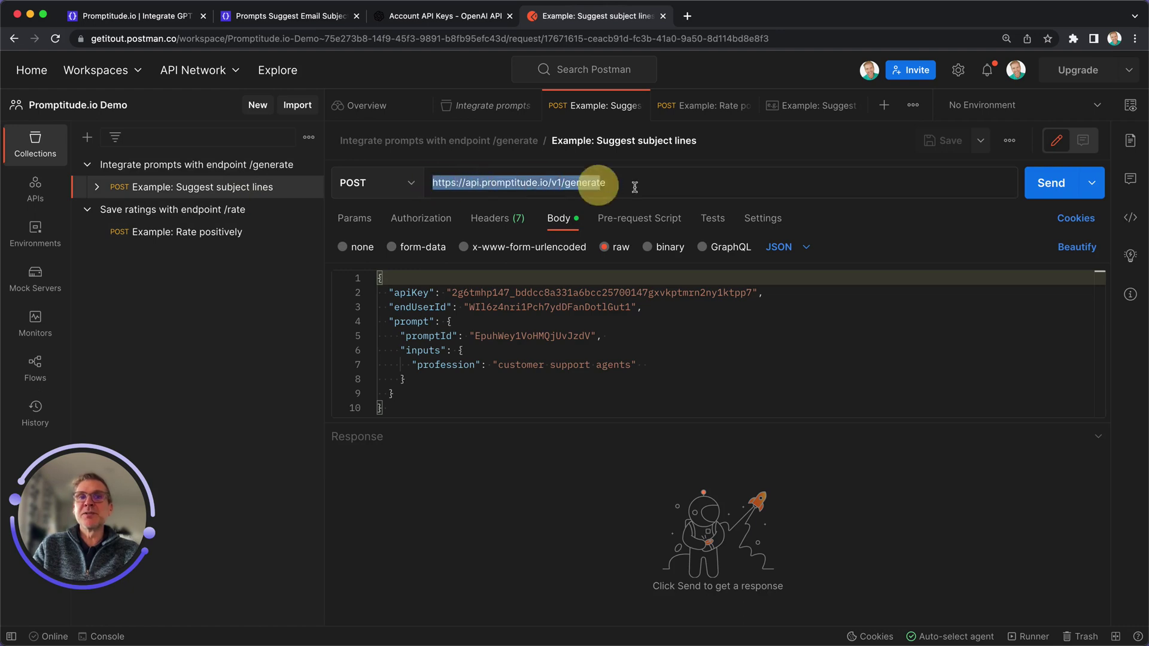
# Copy the code sample's request body with the prompt ID and the recipients and topic inputs.
pyautogui.click(273, 18)
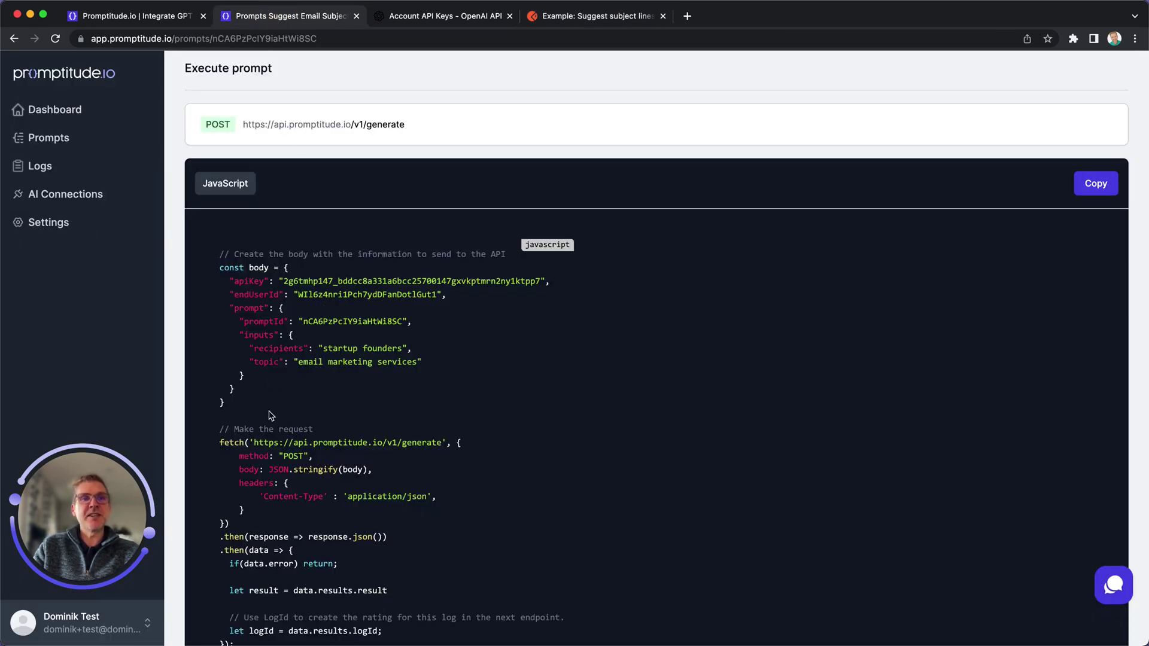
pyautogui.moveTo(253, 442); pyautogui.dragTo(443, 443)
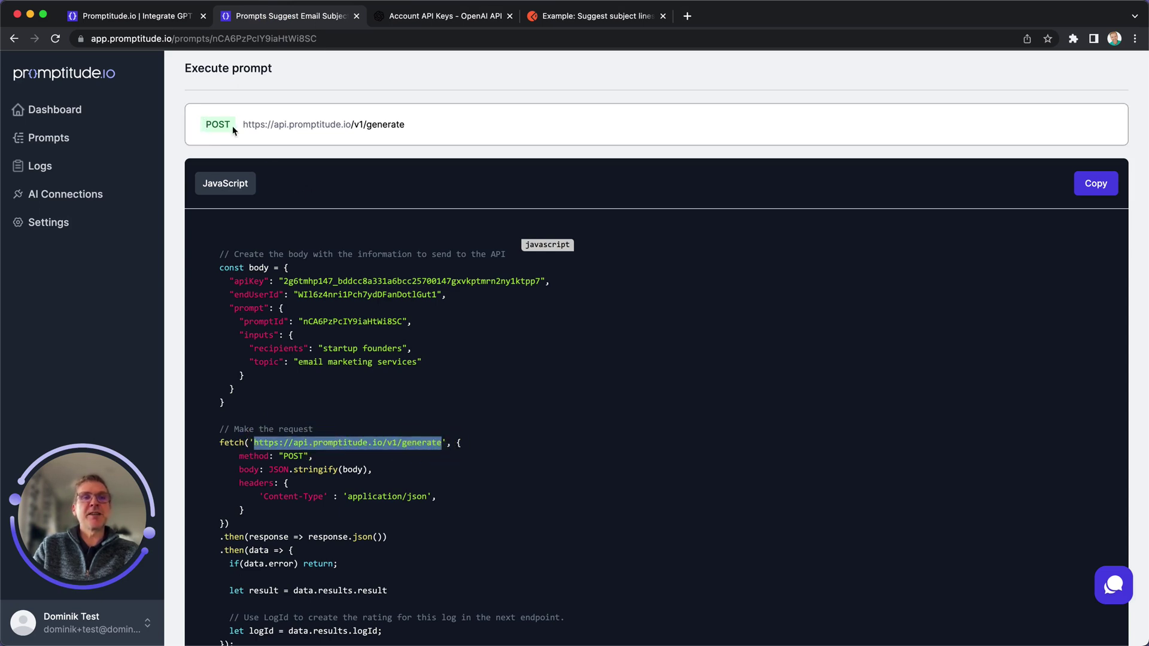
pyautogui.moveTo(244, 125); pyautogui.dragTo(457, 128)
pyautogui.click(325, 316)
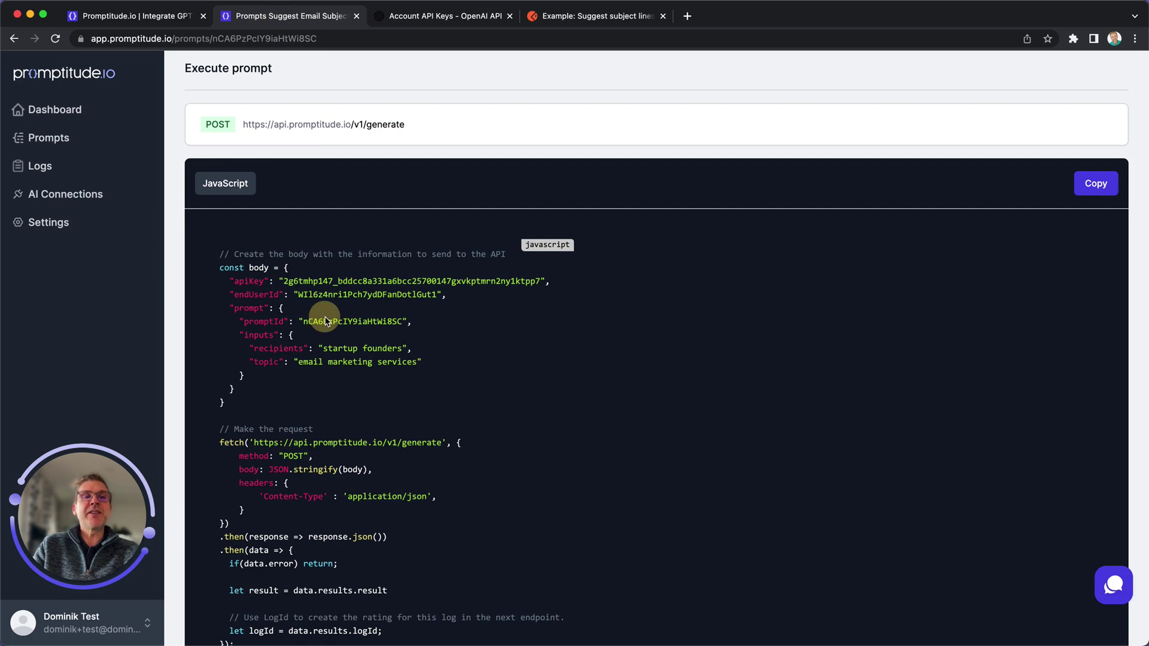
pyautogui.moveTo(284, 267); pyautogui.dragTo(232, 403)
pyautogui.press('super+c')
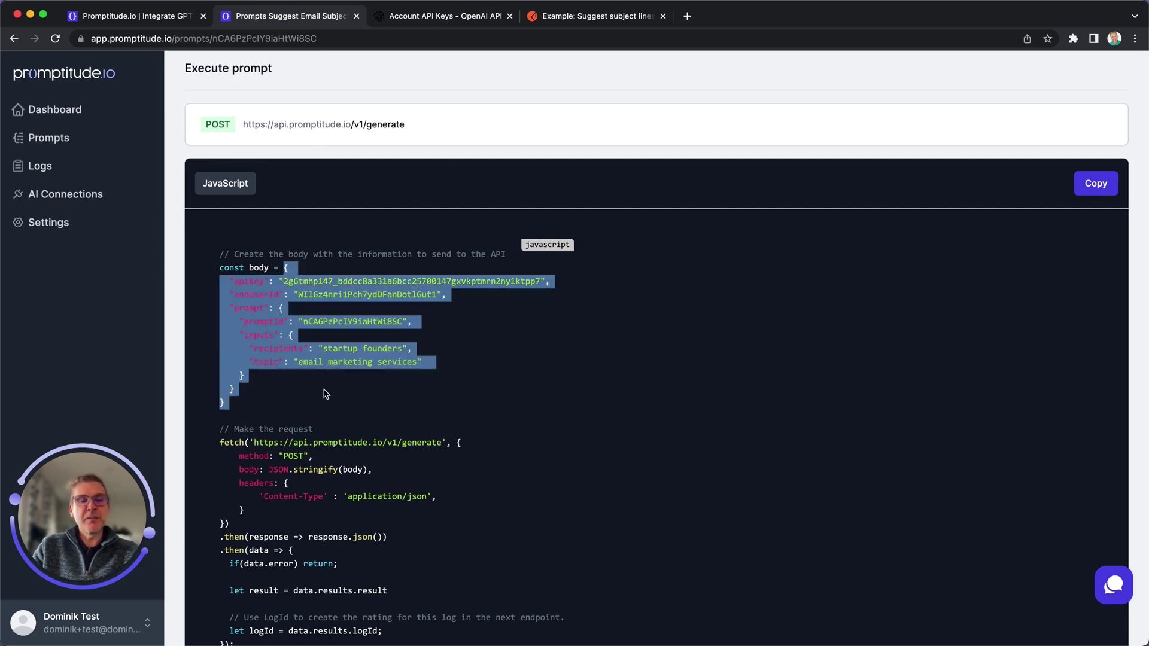
pyautogui.click(560, 16)
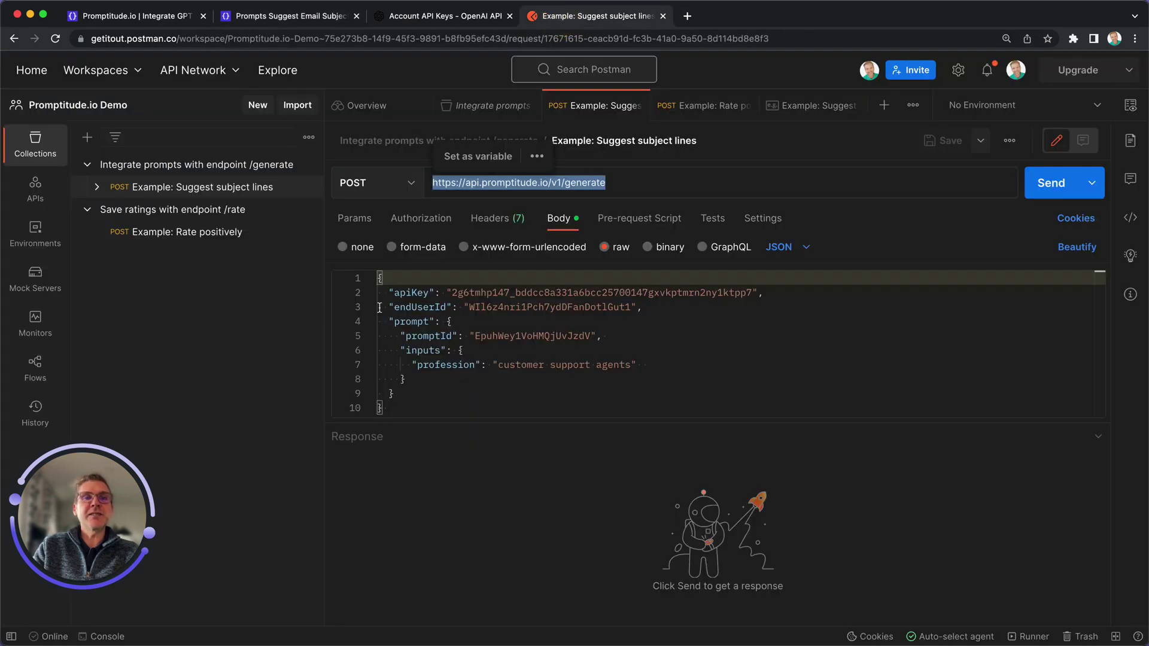
# Replace the old request body with the copied JSON body and send the generate request.
pyautogui.click(435, 305)
pyautogui.moveTo(379, 278)
pyautogui.mouseDown()
pyautogui.moveTo(411, 462)
pyautogui.moveTo(419, 442)
pyautogui.mouseUp()
pyautogui.press('super+v')
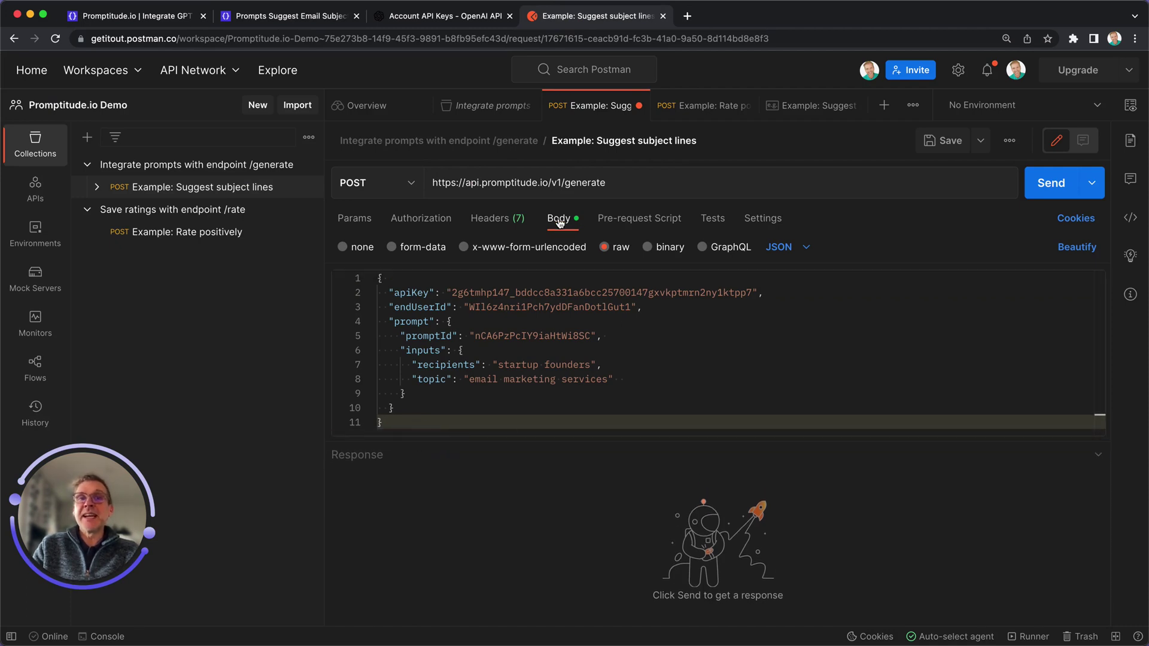
pyautogui.click(807, 249)
pyautogui.click(810, 329)
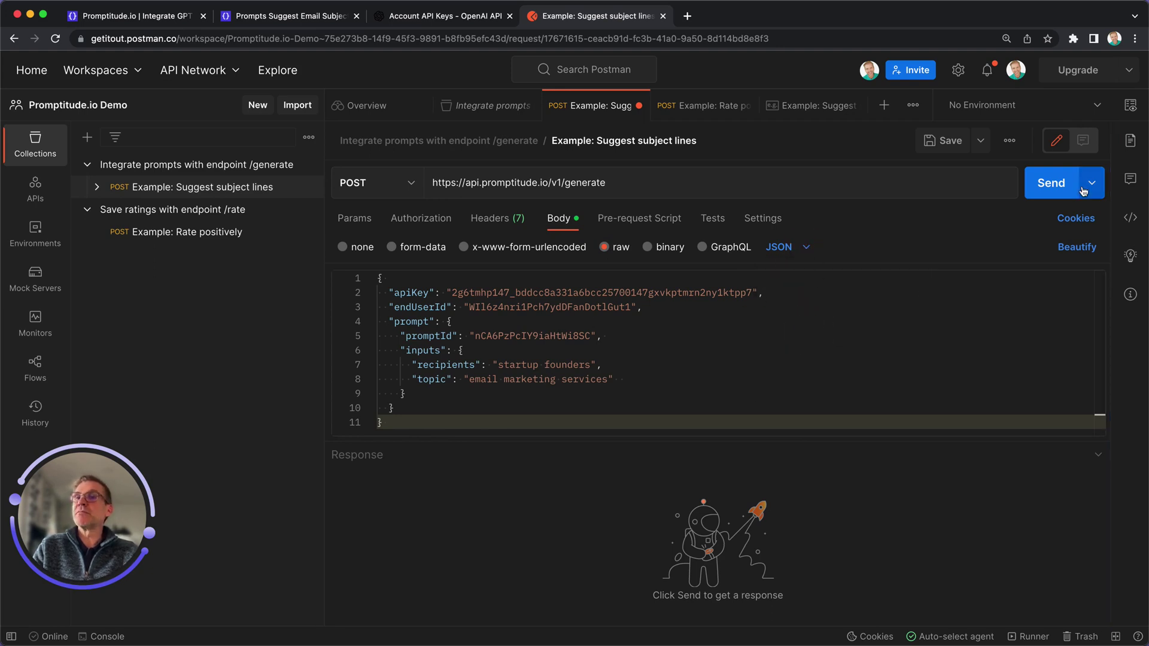
pyautogui.press('super+Return')
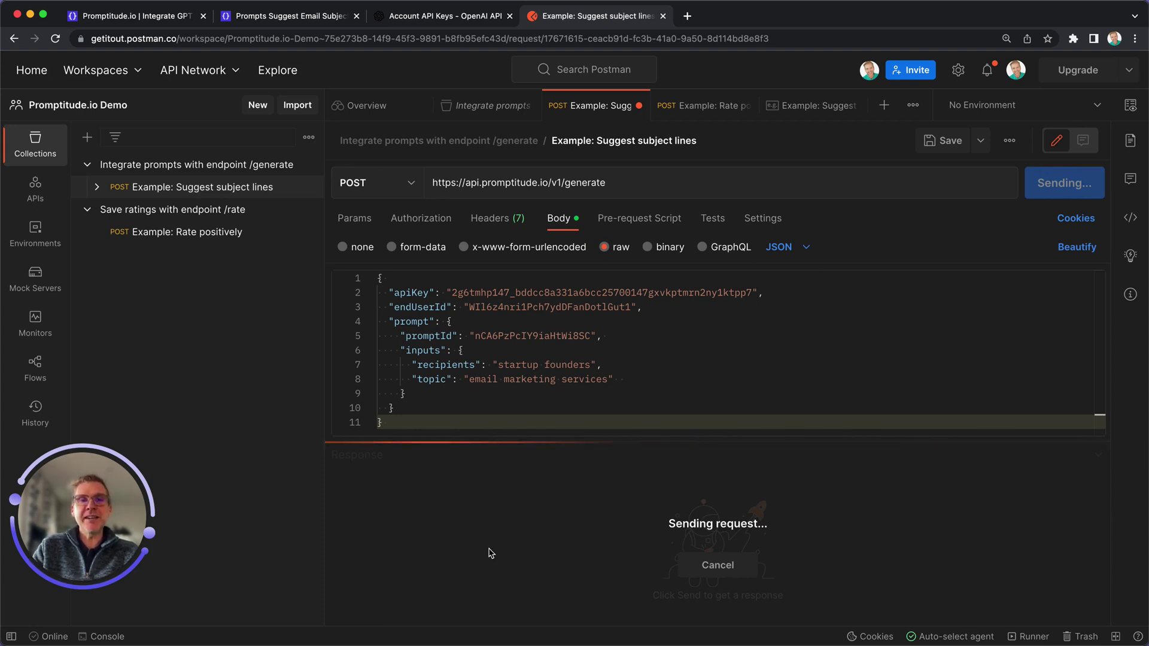
# Review the 200 OK response's ten subject lines for startup founders and email marketing services.
pyautogui.moveTo(492, 364); pyautogui.dragTo(602, 365)
pyautogui.moveTo(464, 378); pyautogui.dragTo(626, 379)
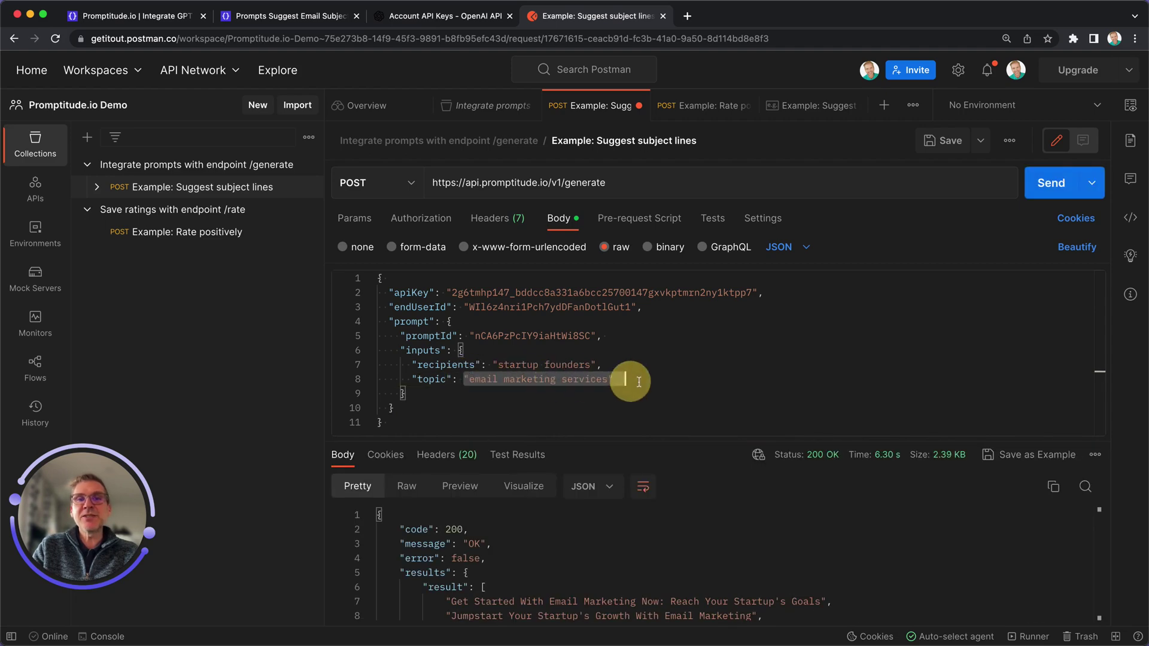
pyautogui.moveTo(602, 438); pyautogui.dragTo(547, 281)
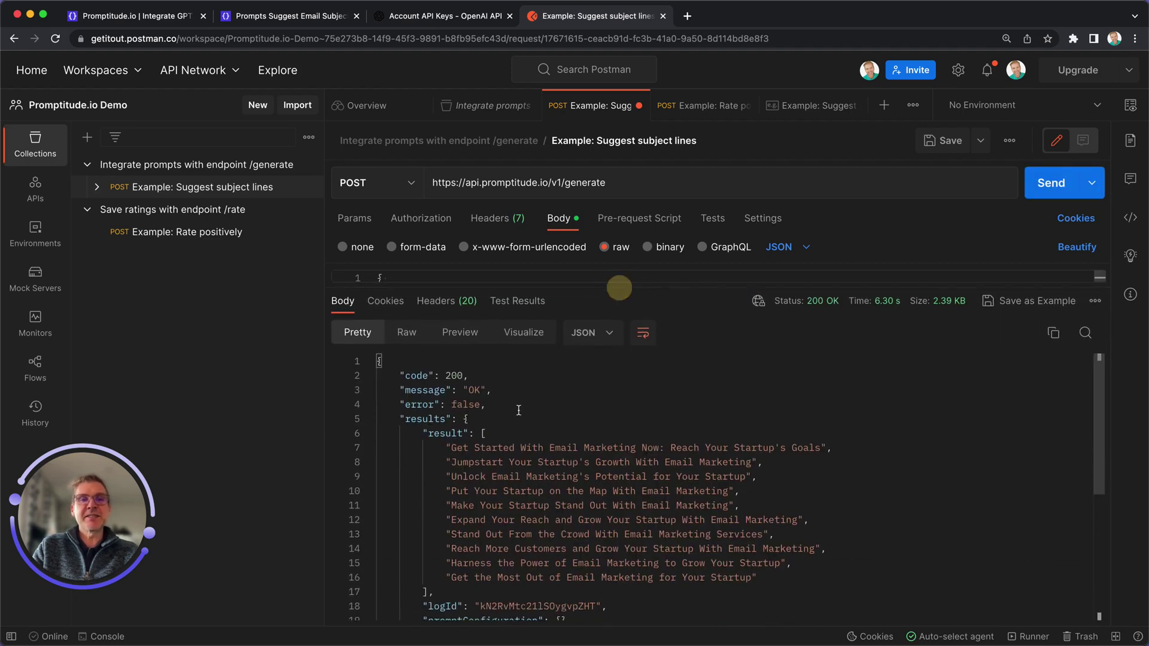
pyautogui.moveTo(425, 433); pyautogui.dragTo(429, 591)
pyautogui.click(481, 432)
pyautogui.click(571, 475)
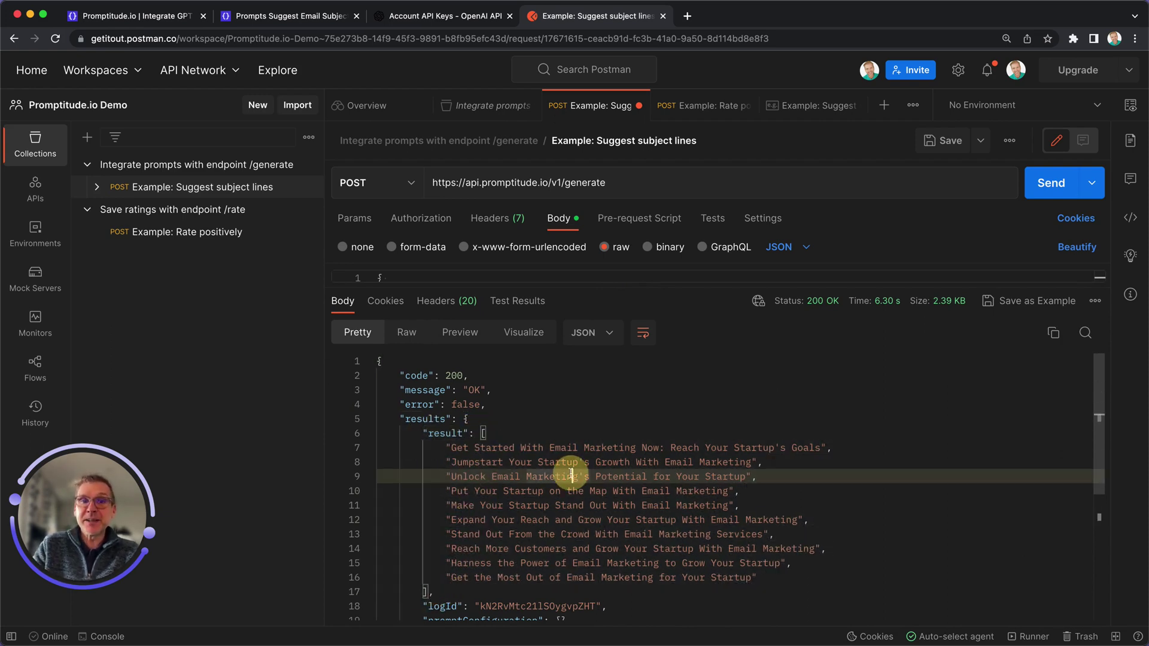
pyautogui.moveTo(448, 447); pyautogui.dragTo(780, 580)
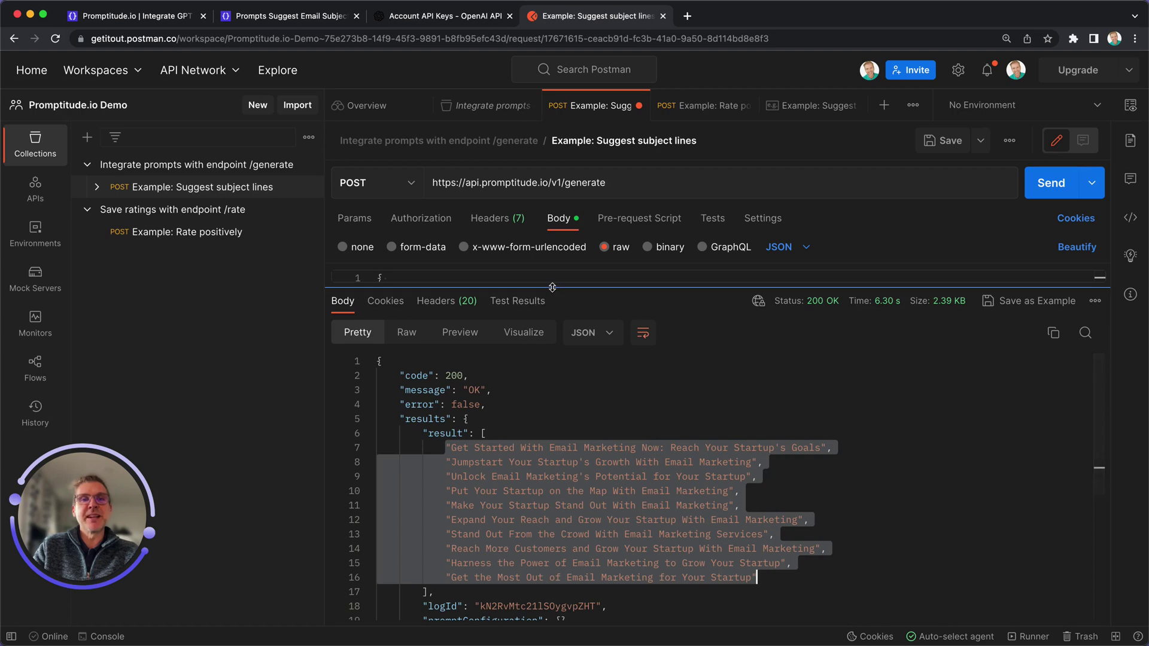
pyautogui.moveTo(553, 287); pyautogui.dragTo(546, 464)
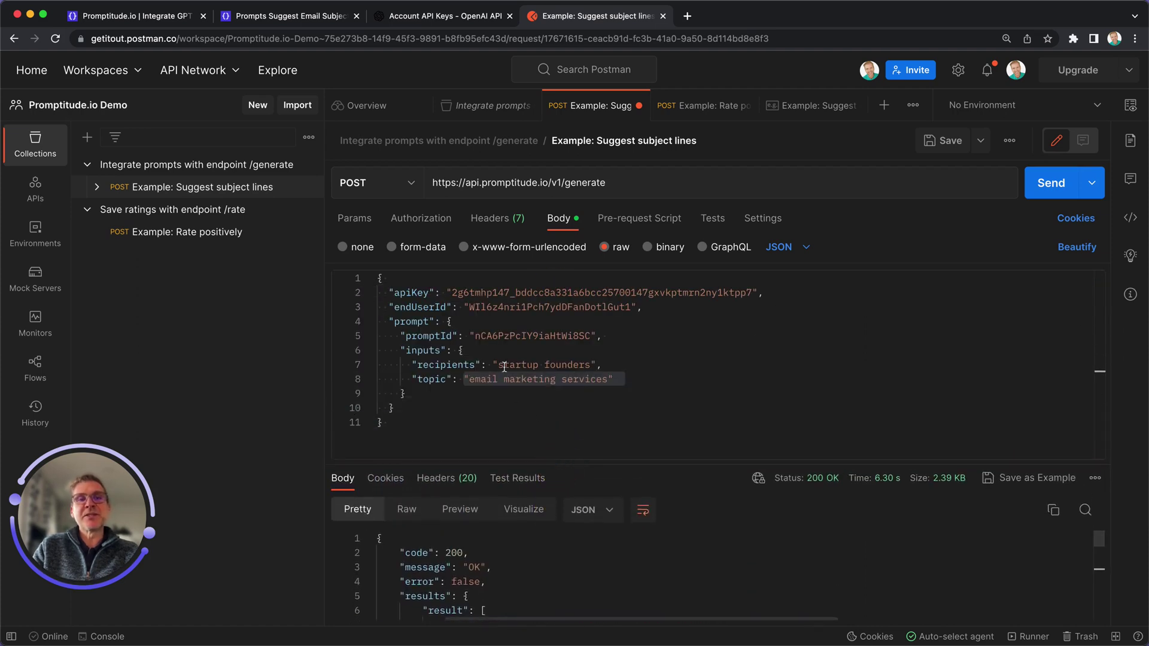
pyautogui.moveTo(493, 365); pyautogui.dragTo(597, 365)
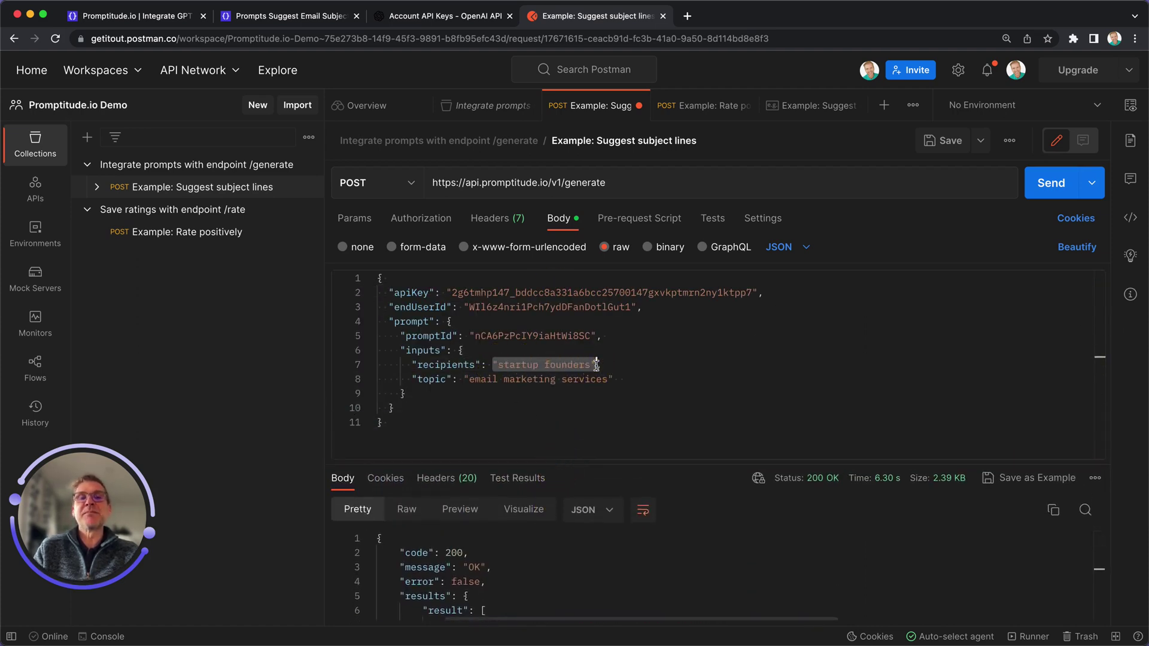
pyautogui.click(503, 376)
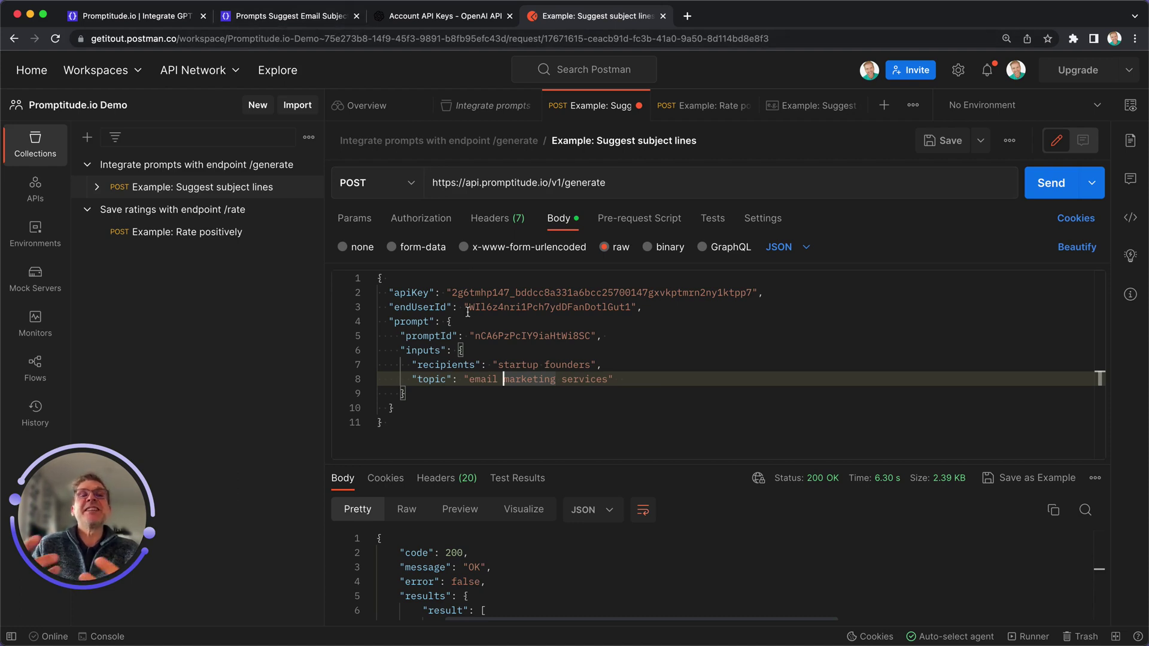
# Bring up the Save user rating sample and highlight its /v1/rate endpoint URL.
pyautogui.click(305, 18)
pyautogui.click(377, 197)
pyautogui.scroll(3, 380, 203)
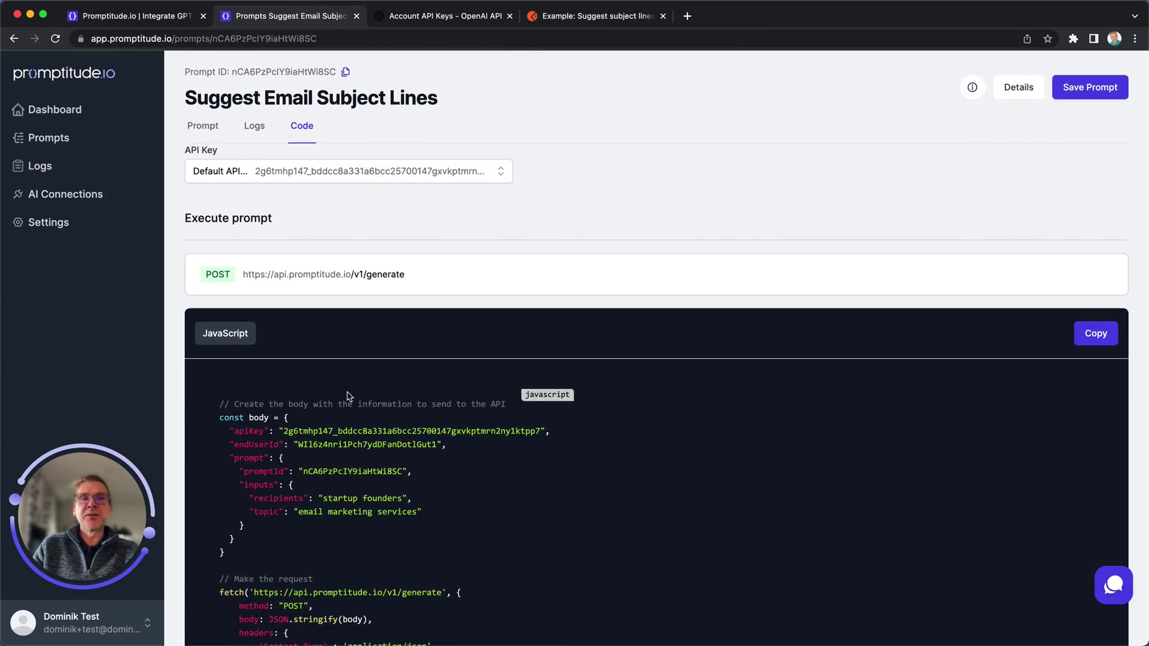
pyautogui.scroll(-12, 349, 395)
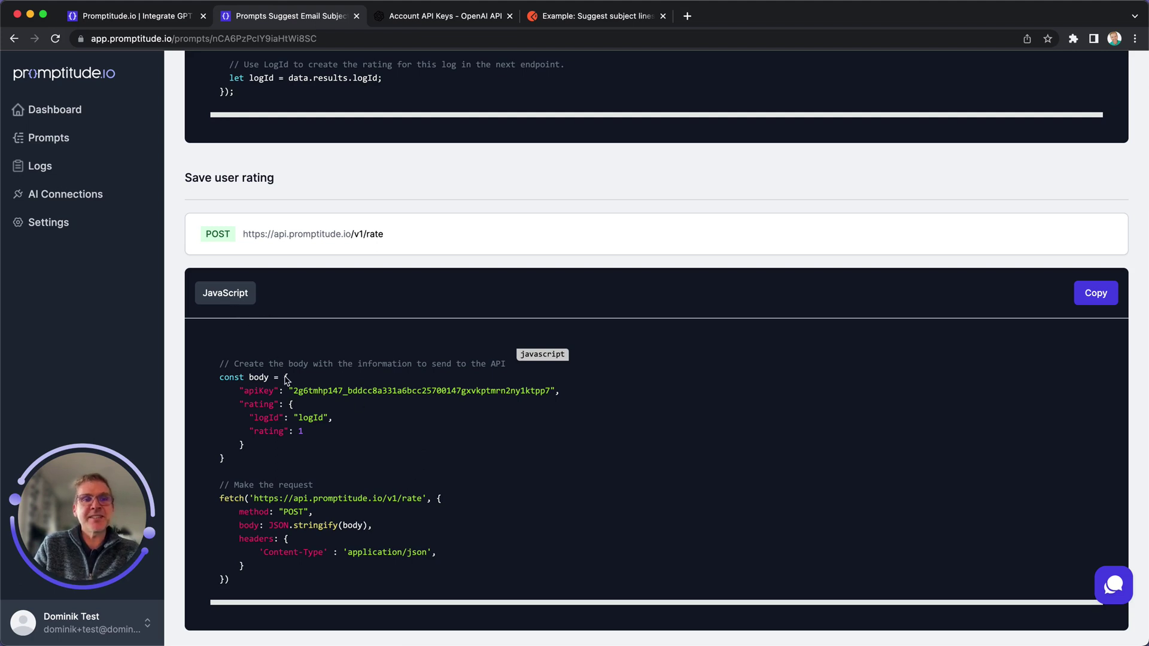
pyautogui.moveTo(254, 497); pyautogui.dragTo(431, 498)
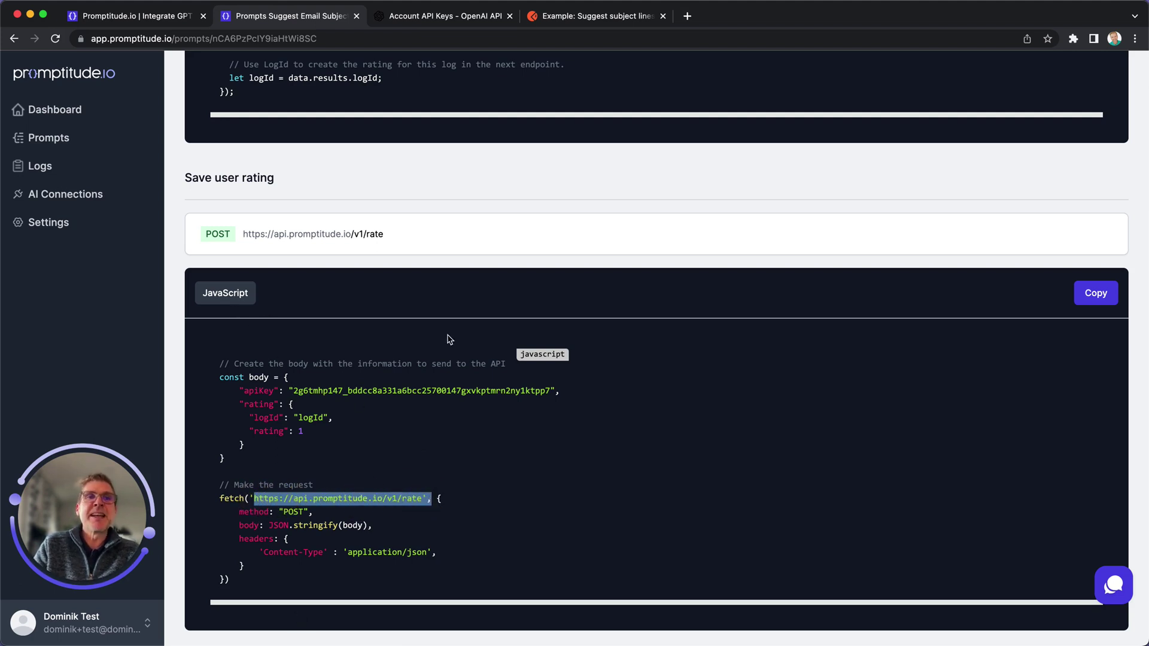
# Locate the generate response's logId and the old logId in Example: Rate positively.
pyautogui.click(598, 17)
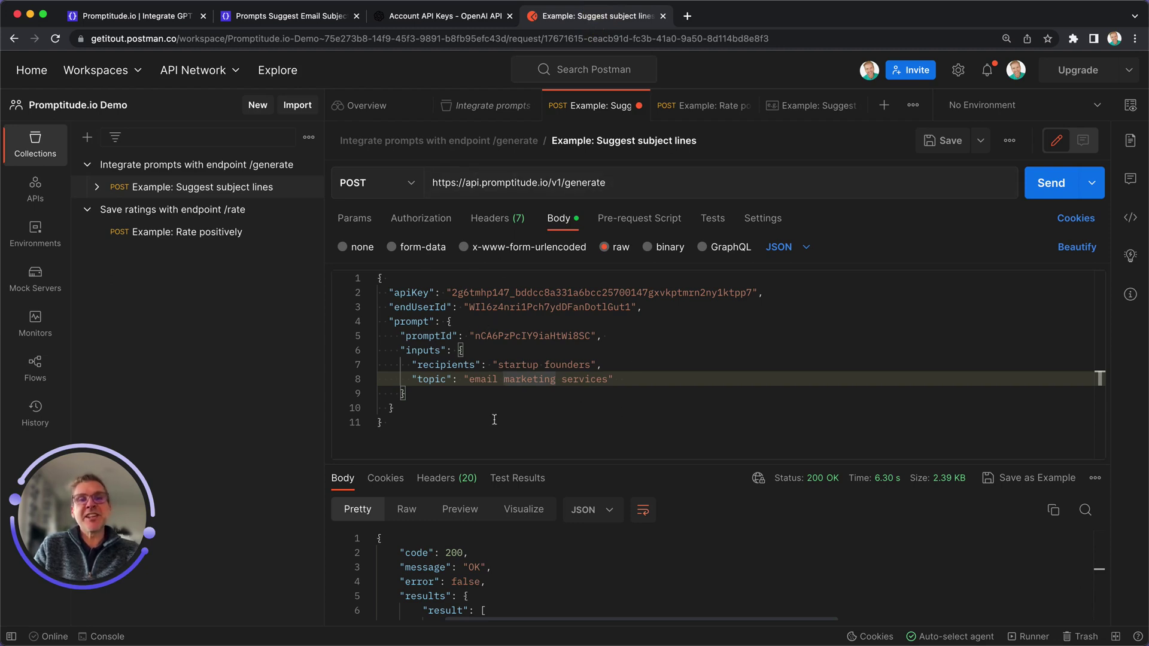
pyautogui.moveTo(509, 465); pyautogui.dragTo(513, 286)
pyautogui.click(523, 488)
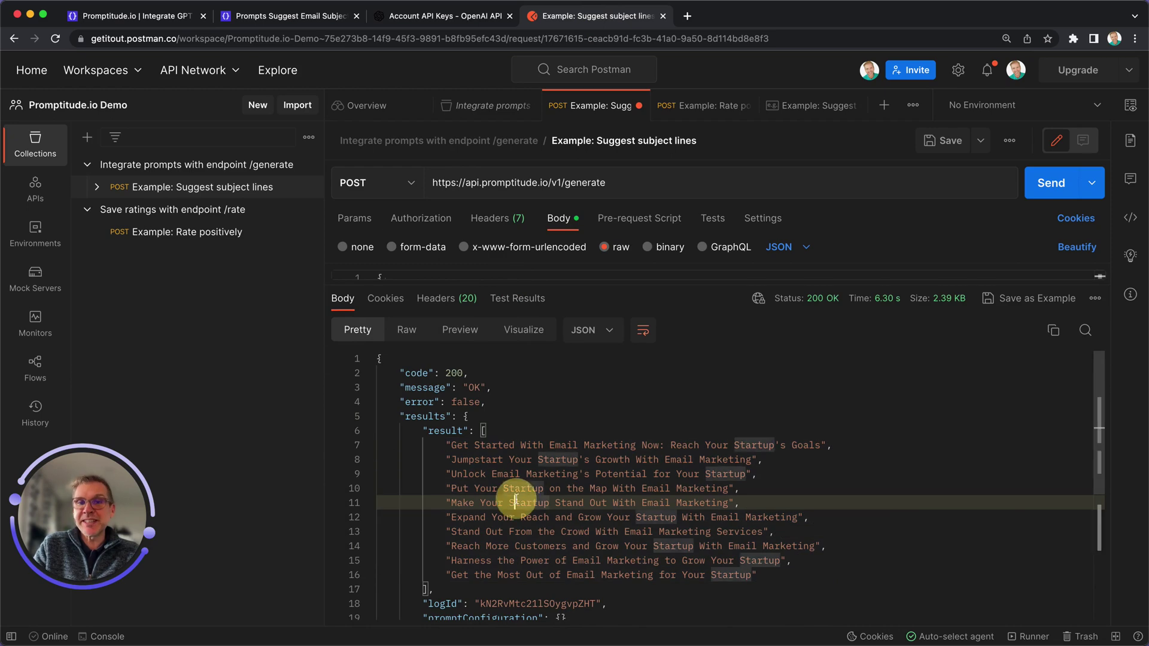
pyautogui.scroll(-5, 420, 383)
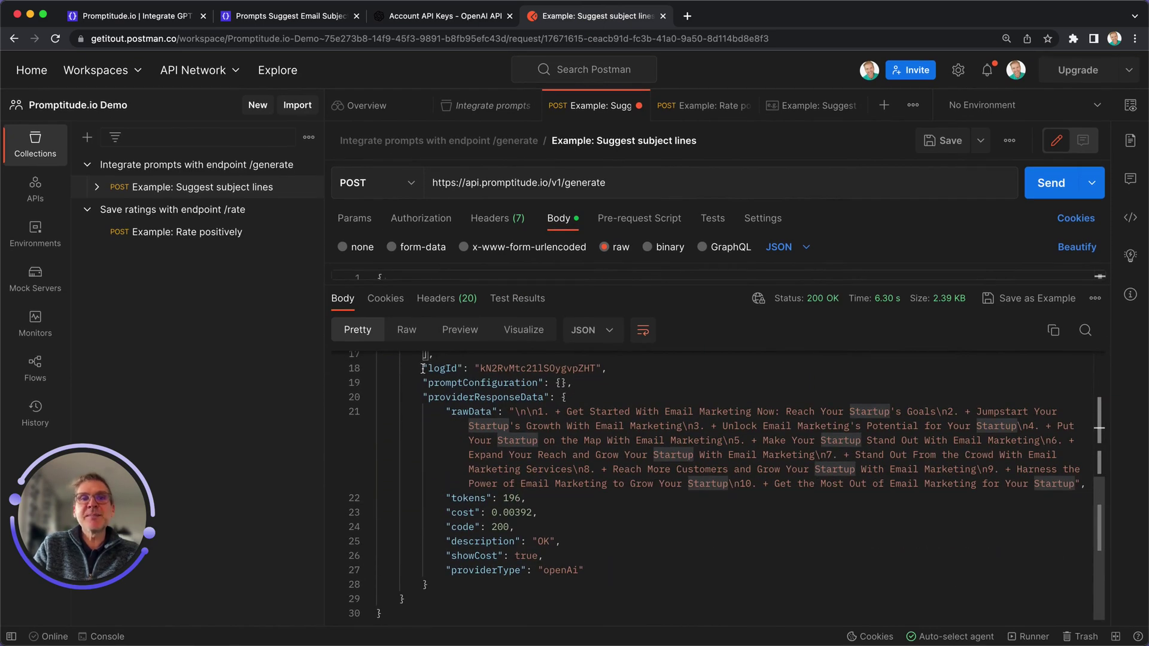
pyautogui.moveTo(423, 367); pyautogui.dragTo(553, 366)
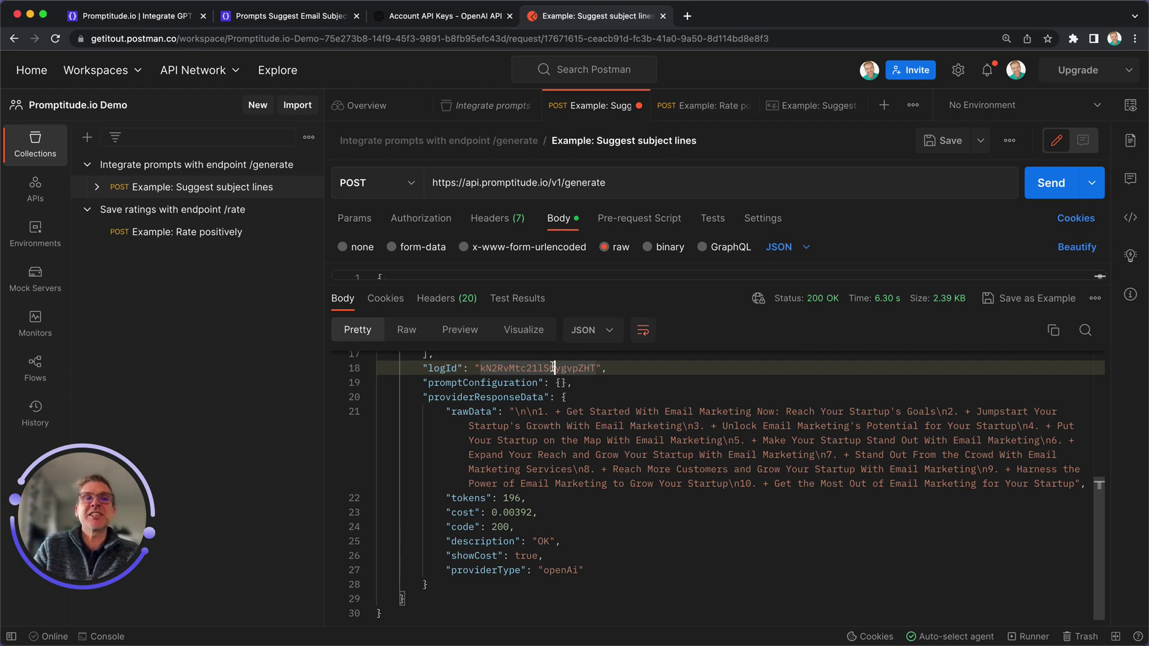
pyautogui.click(216, 233)
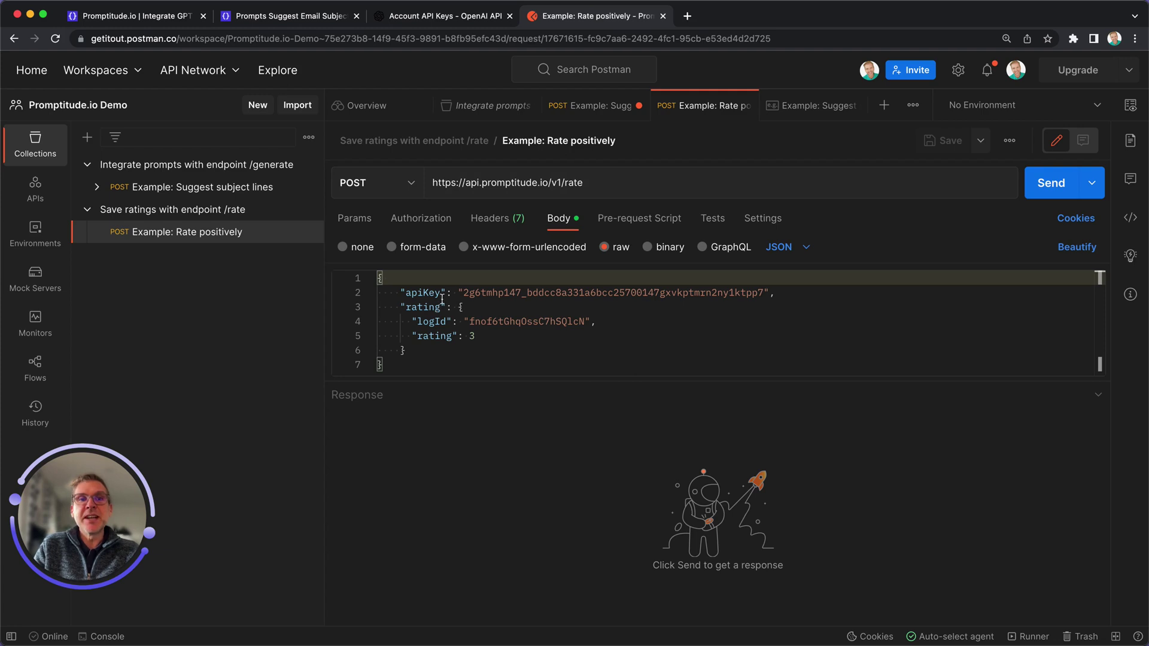
pyautogui.moveTo(471, 322); pyautogui.dragTo(585, 321)
pyautogui.click(471, 336)
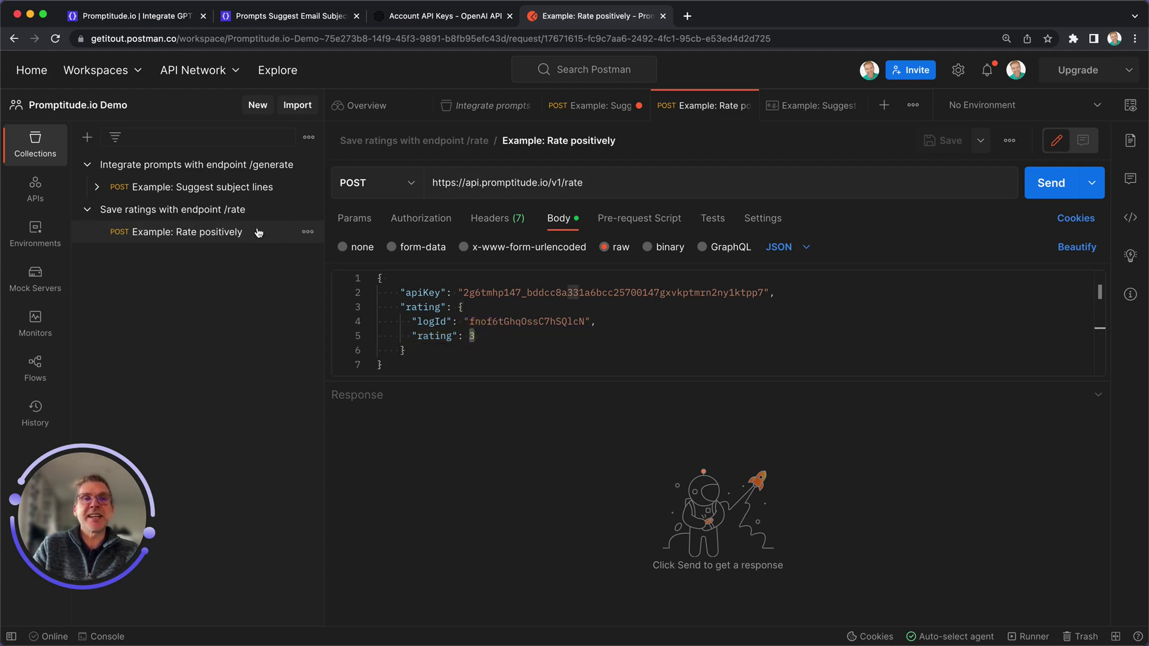
# Copy the new logId over the Rate positively body's old logId and send the rating 3 request.
pyautogui.click(219, 187)
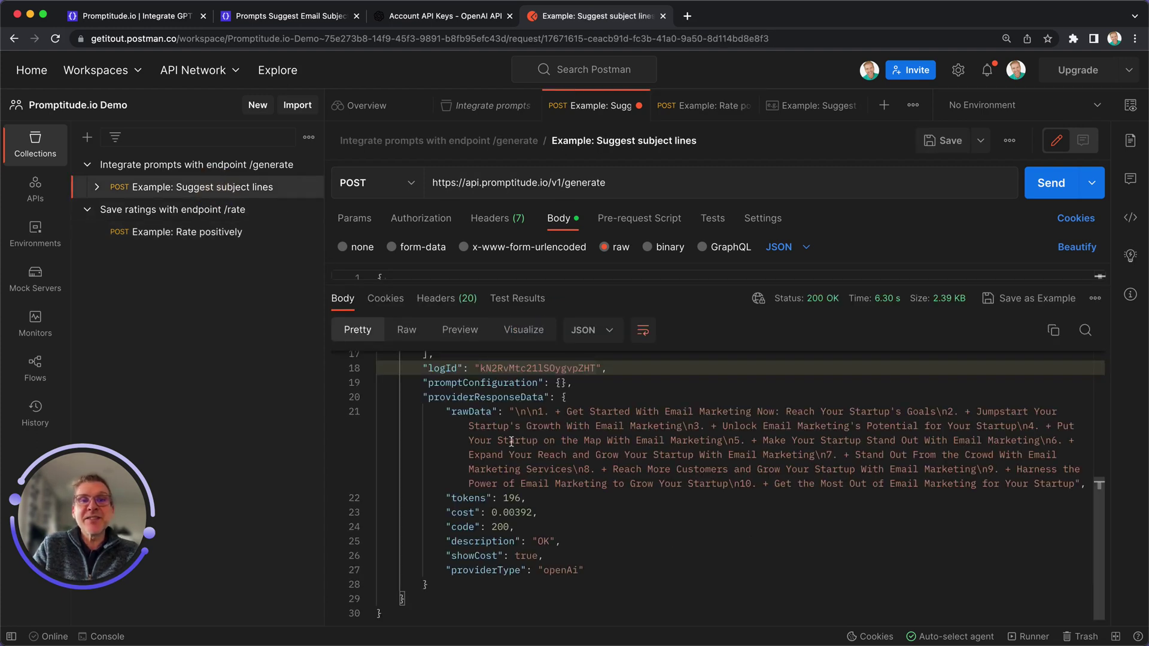
pyautogui.moveTo(480, 368); pyautogui.dragTo(596, 366)
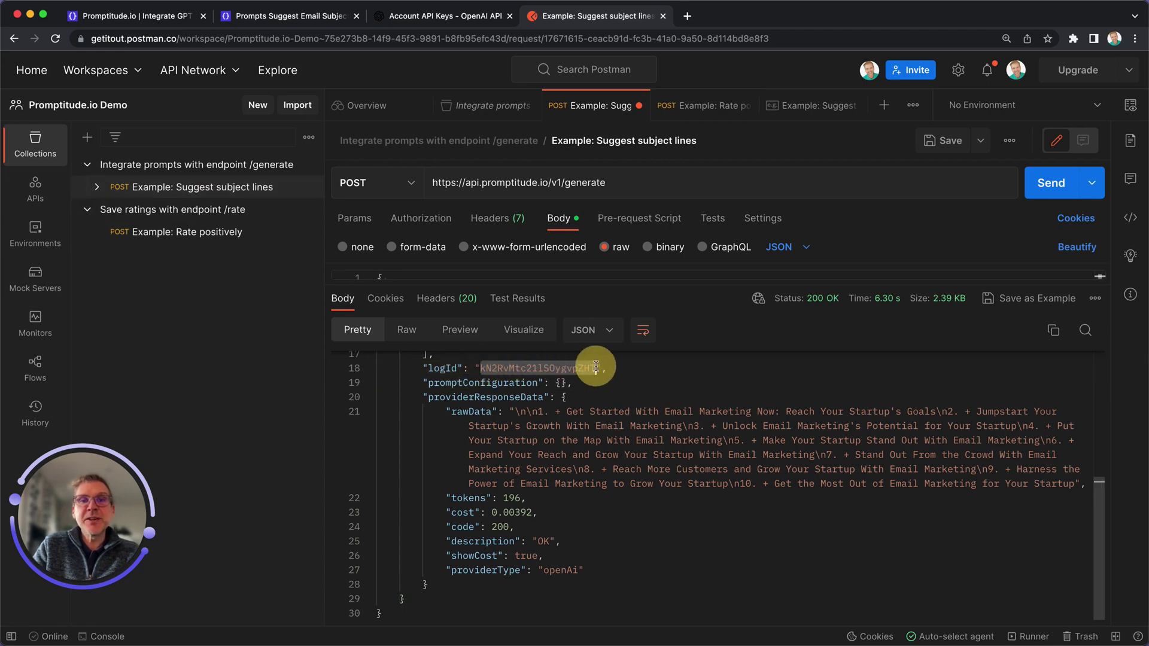
pyautogui.click(208, 237)
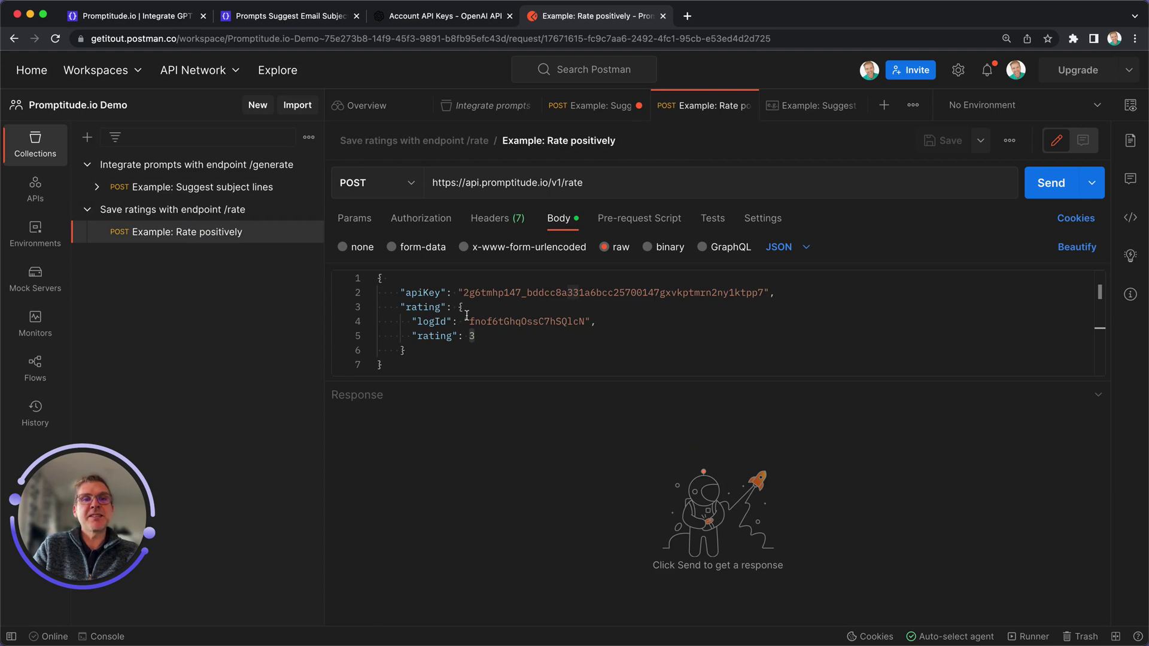
pyautogui.moveTo(470, 320); pyautogui.dragTo(583, 323)
pyautogui.write('kN2RvMtc21lSOygvpZHT')
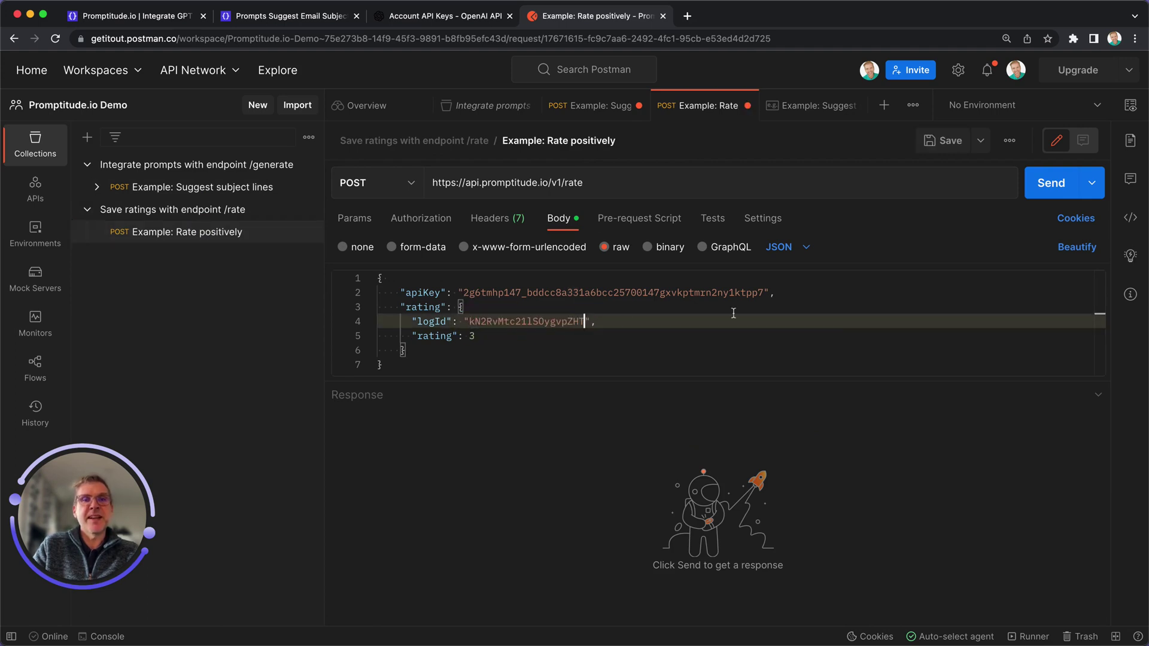
pyautogui.click(1049, 182)
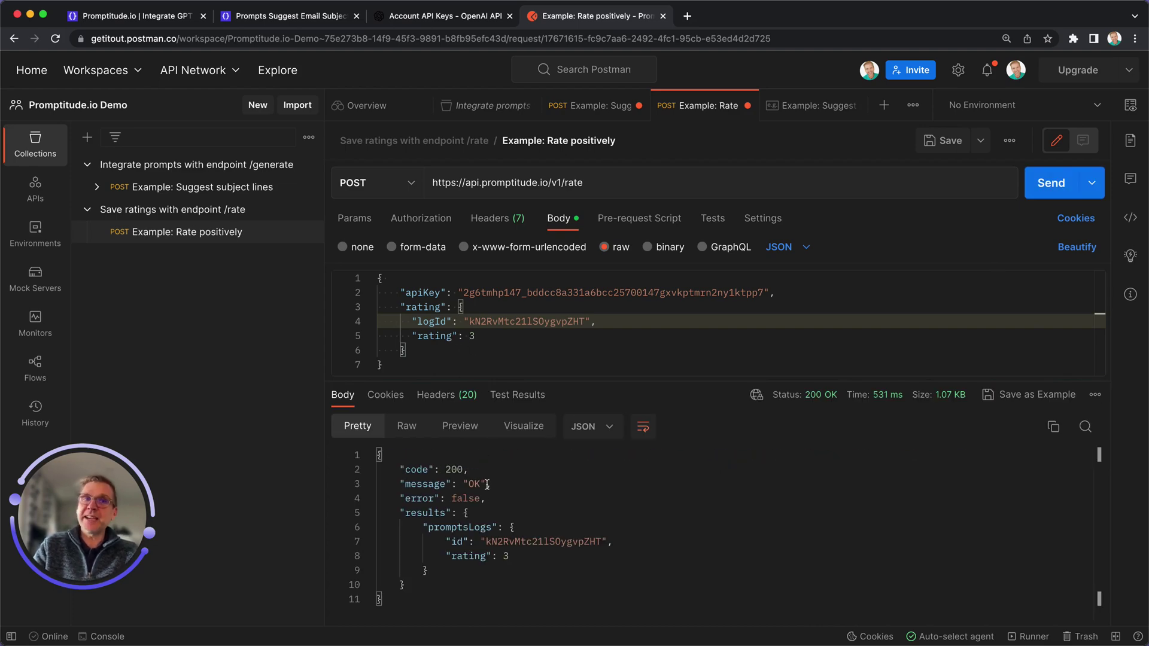
# Open the newest log from the prompt's Logs tab to see its 3-star rating.
pyautogui.click(295, 19)
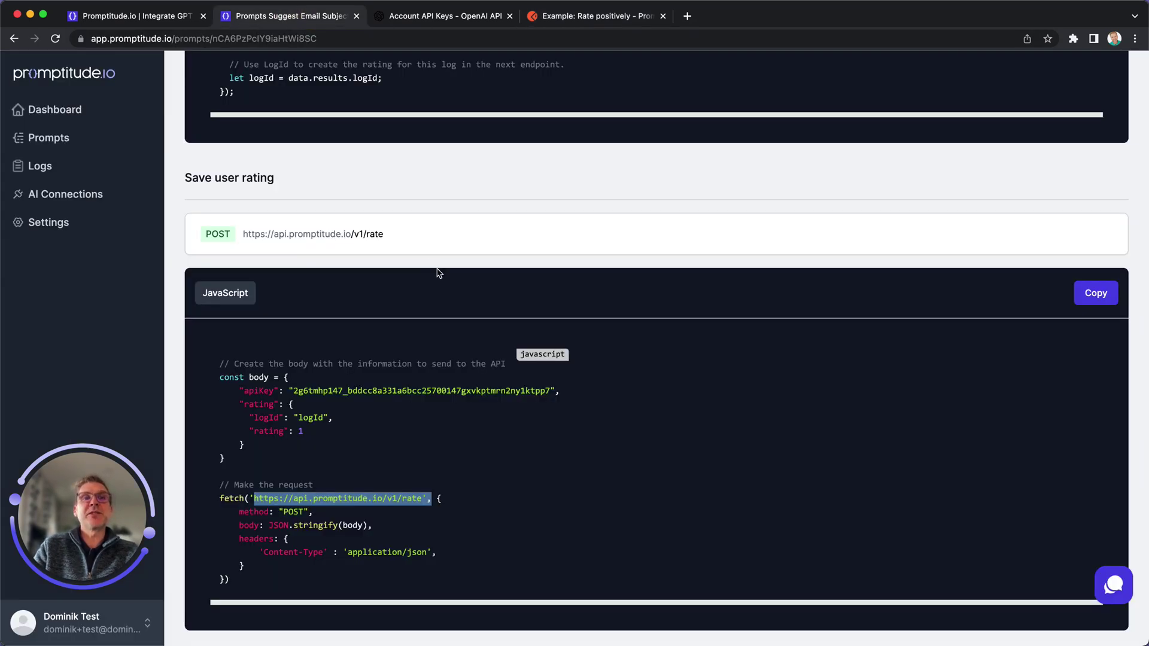
pyautogui.scroll(15, 438, 273)
pyautogui.click(256, 128)
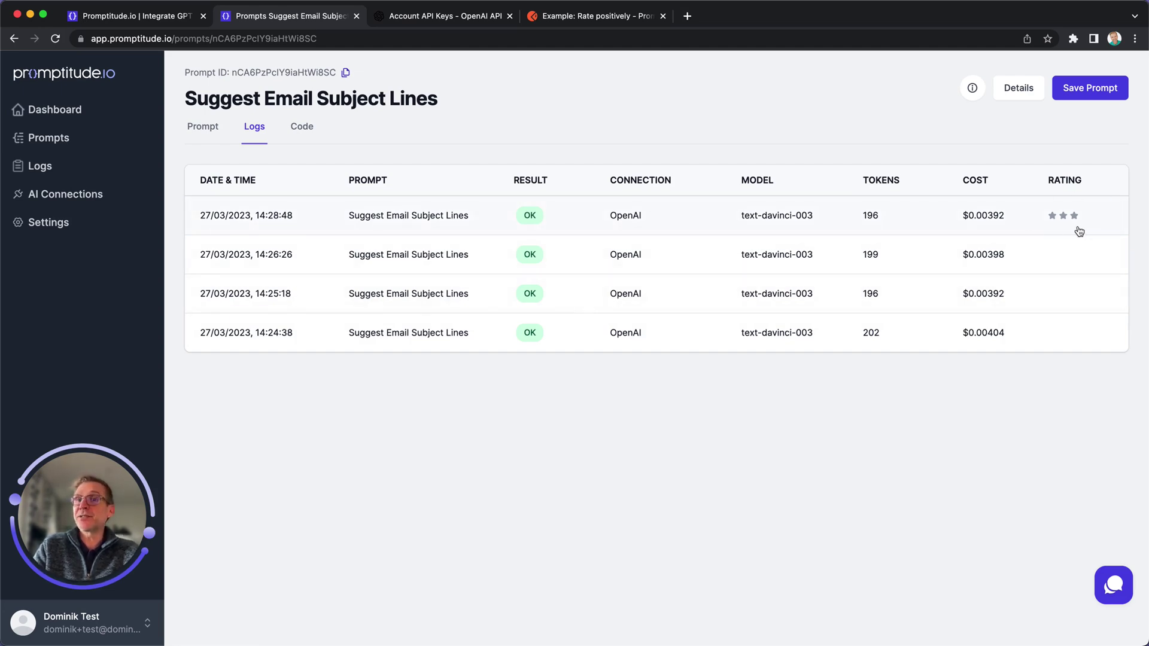
pyautogui.click(434, 216)
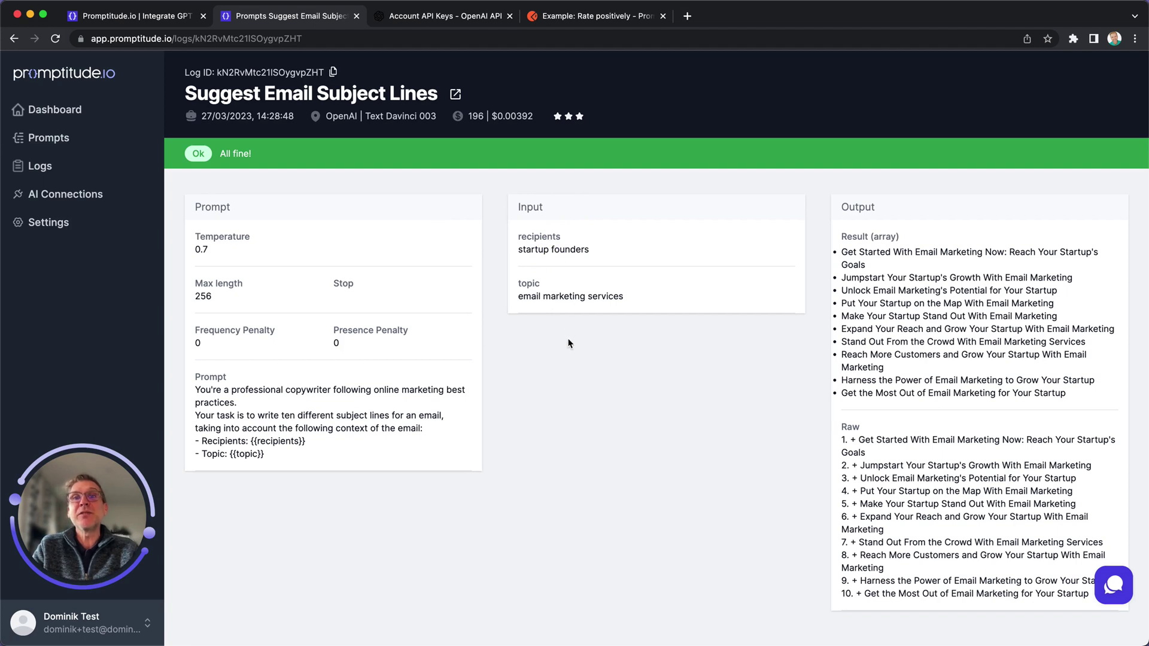
pyautogui.moveTo(212, 387); pyautogui.dragTo(251, 456)
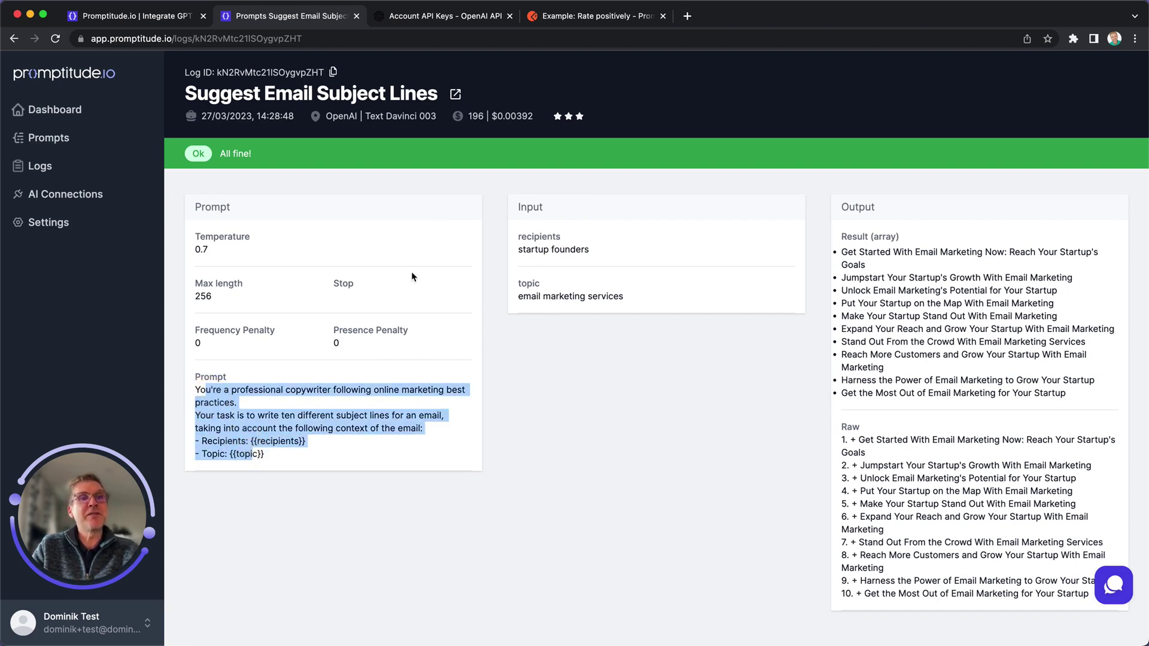
pyautogui.click(263, 354)
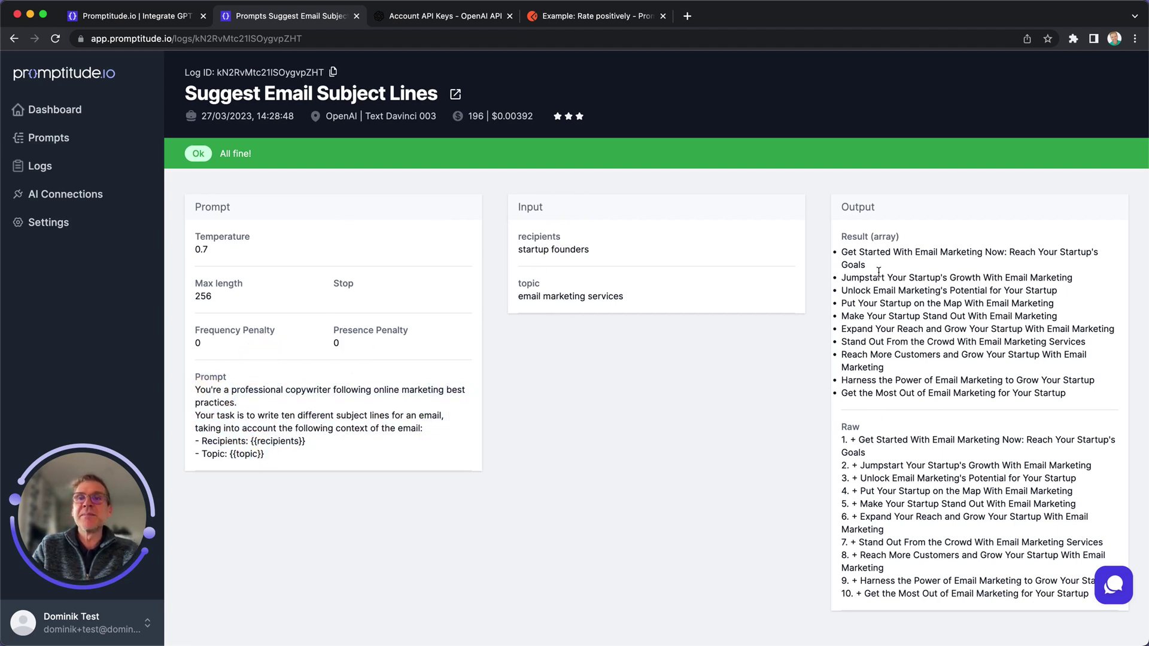
pyautogui.moveTo(844, 254); pyautogui.dragTo(934, 382)
pyautogui.click(905, 306)
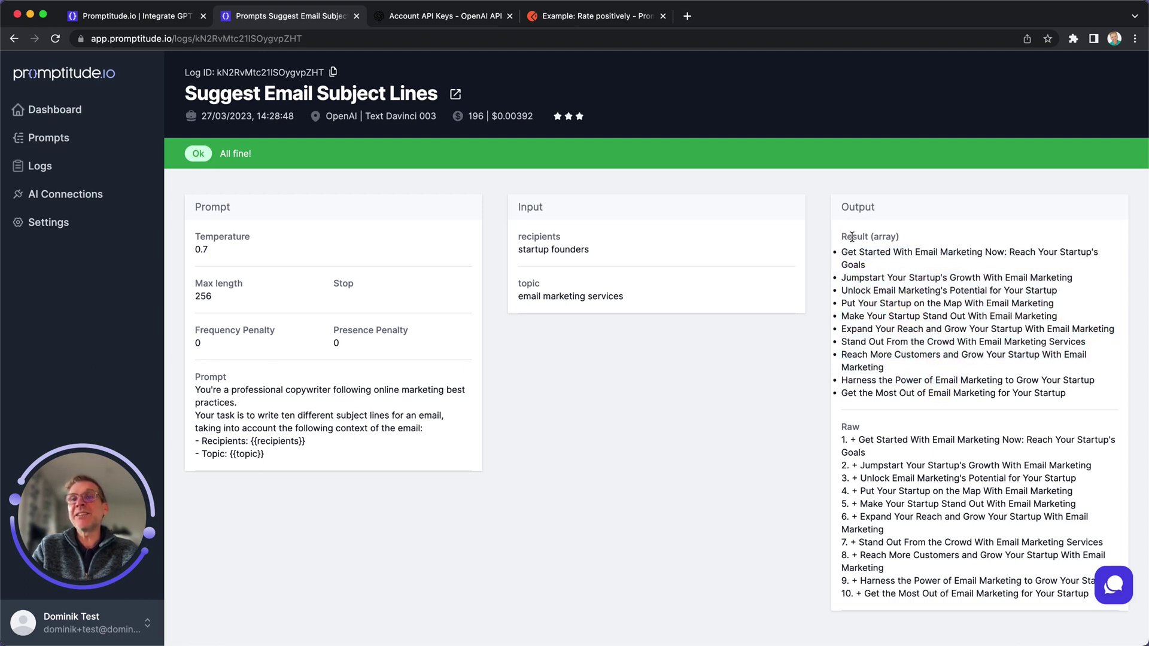
pyautogui.moveTo(844, 252); pyautogui.dragTo(1068, 382)
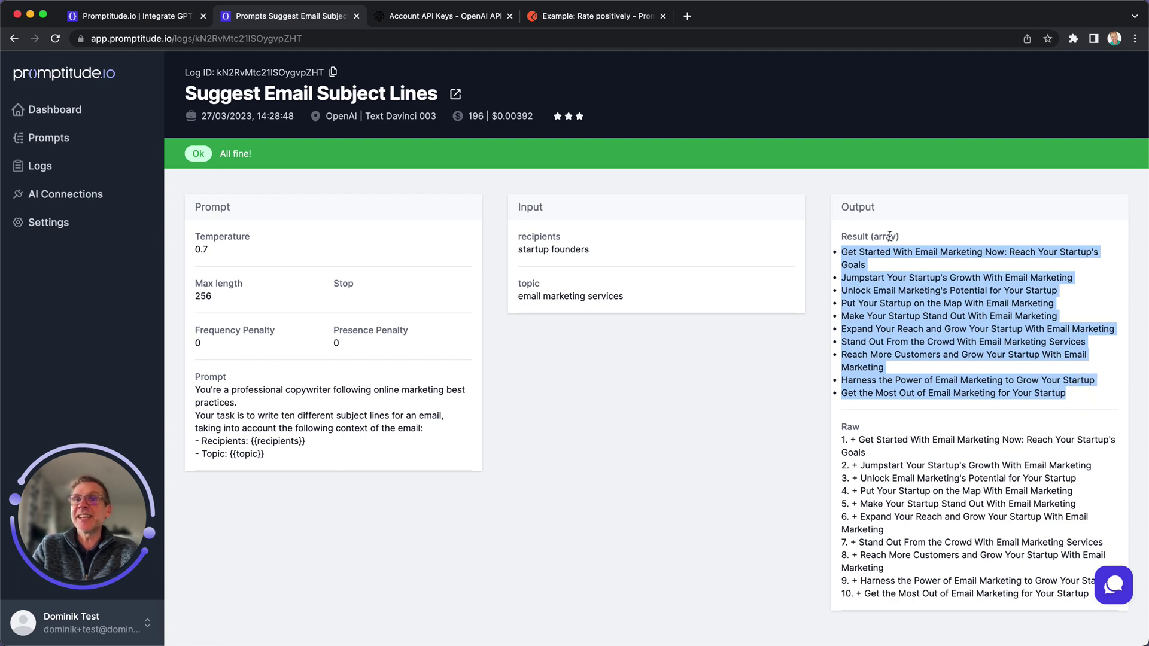
pyautogui.click(886, 311)
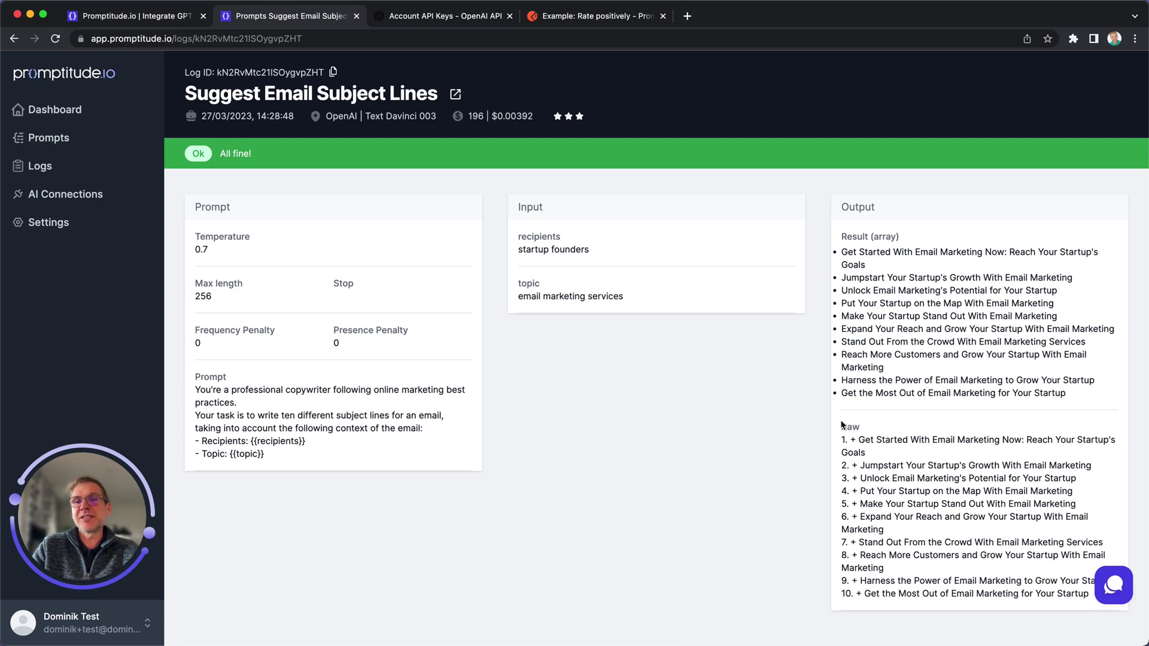
pyautogui.moveTo(843, 426); pyautogui.dragTo(1036, 585)
pyautogui.click(865, 464)
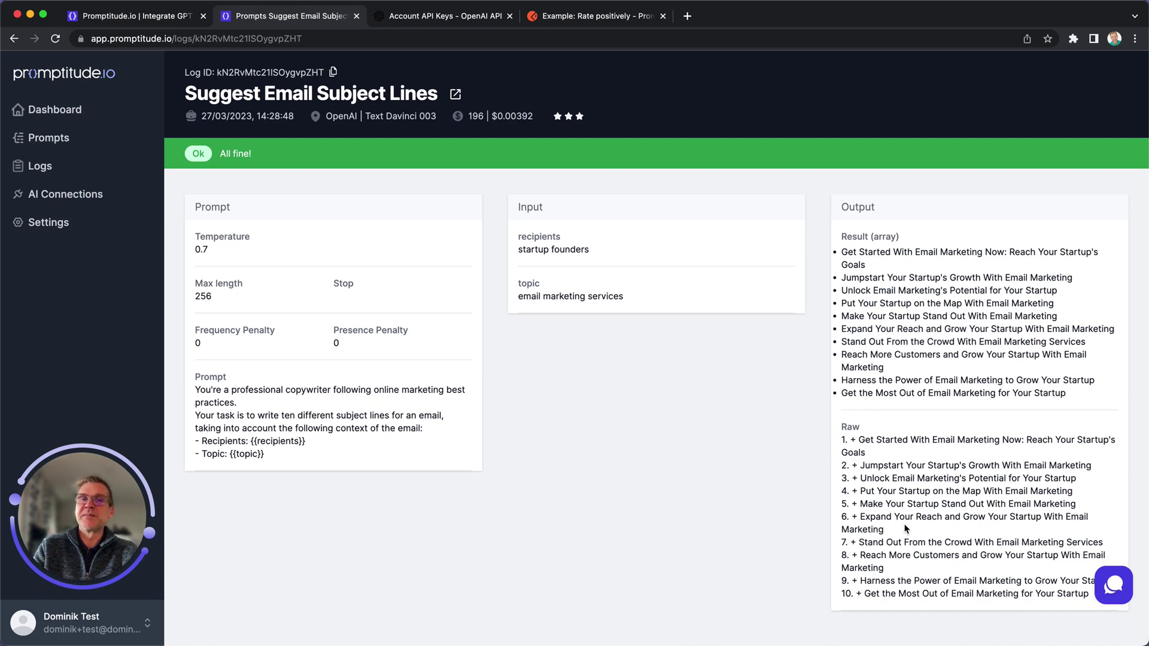
# Check the Emails-filtered prompt's Logs and Code tabs, then open the Dashboard's demo booking page.
pyautogui.click(47, 139)
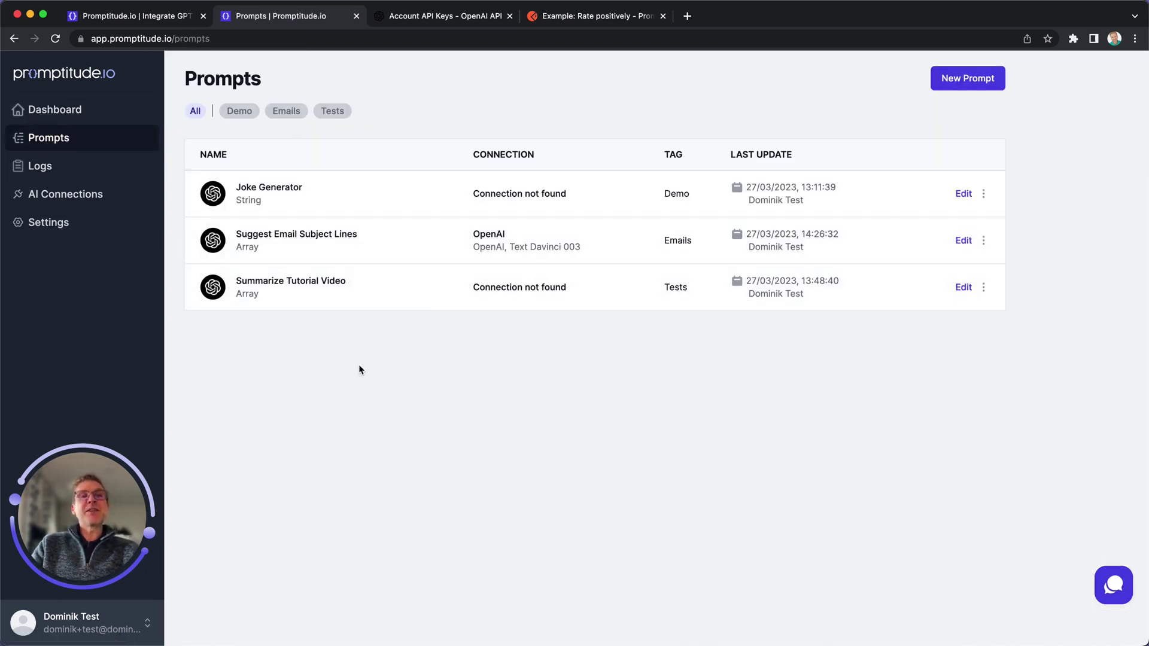
pyautogui.click(290, 113)
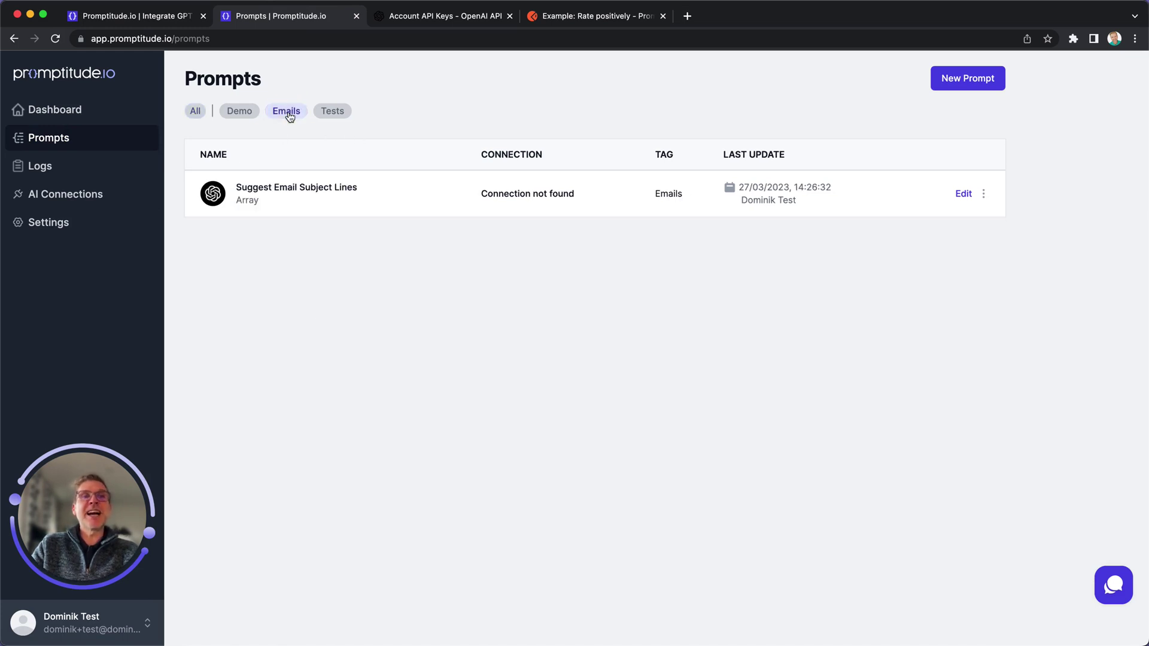
pyautogui.click(333, 195)
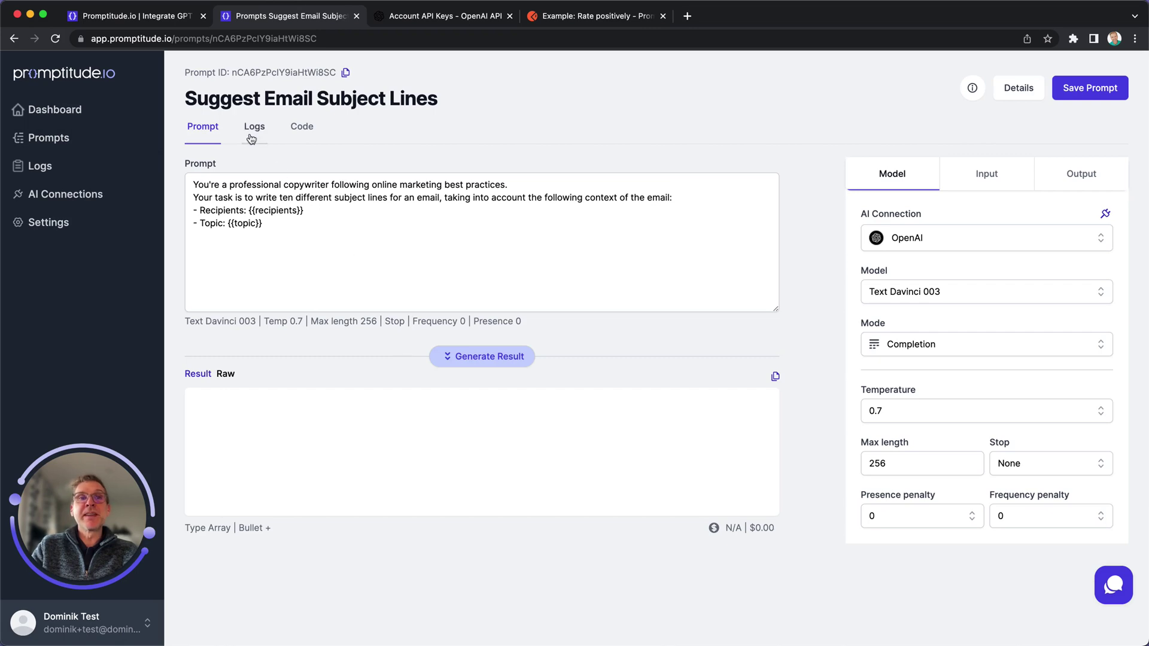
pyautogui.click(255, 126)
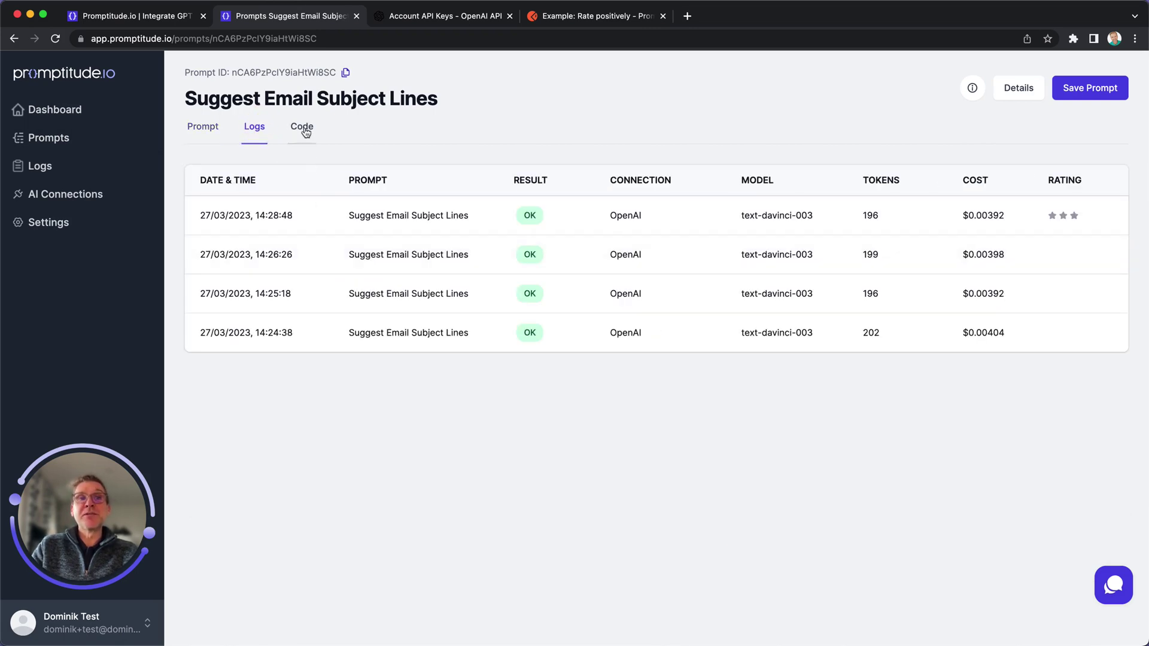
pyautogui.click(302, 126)
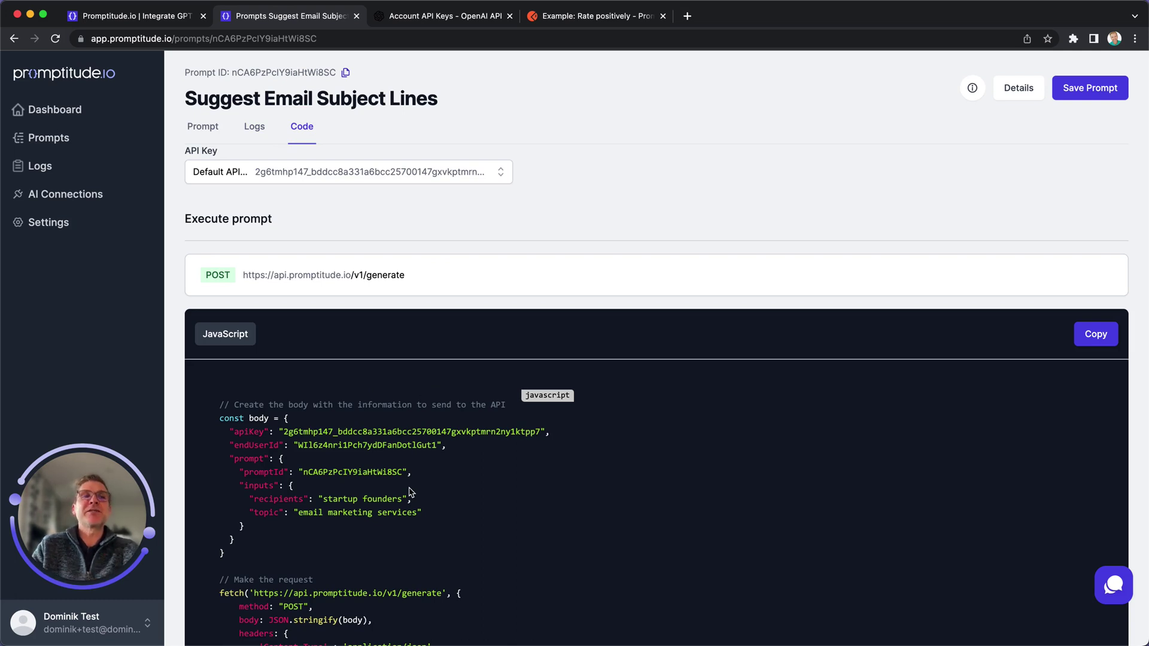
pyautogui.click(96, 73)
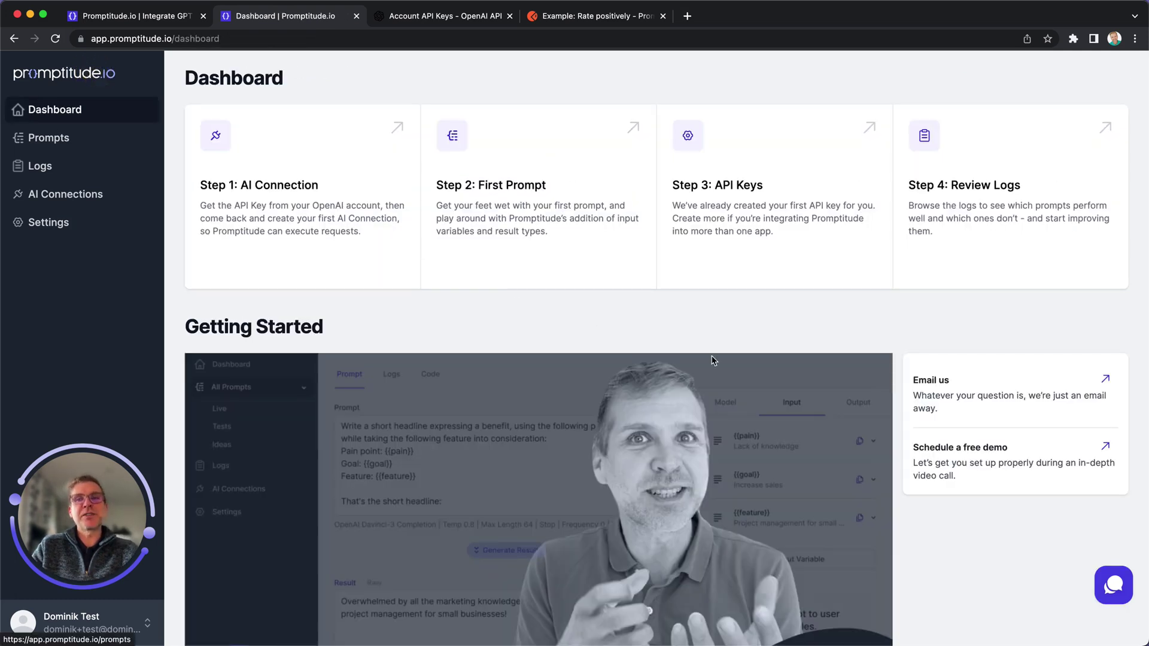
pyautogui.click(978, 454)
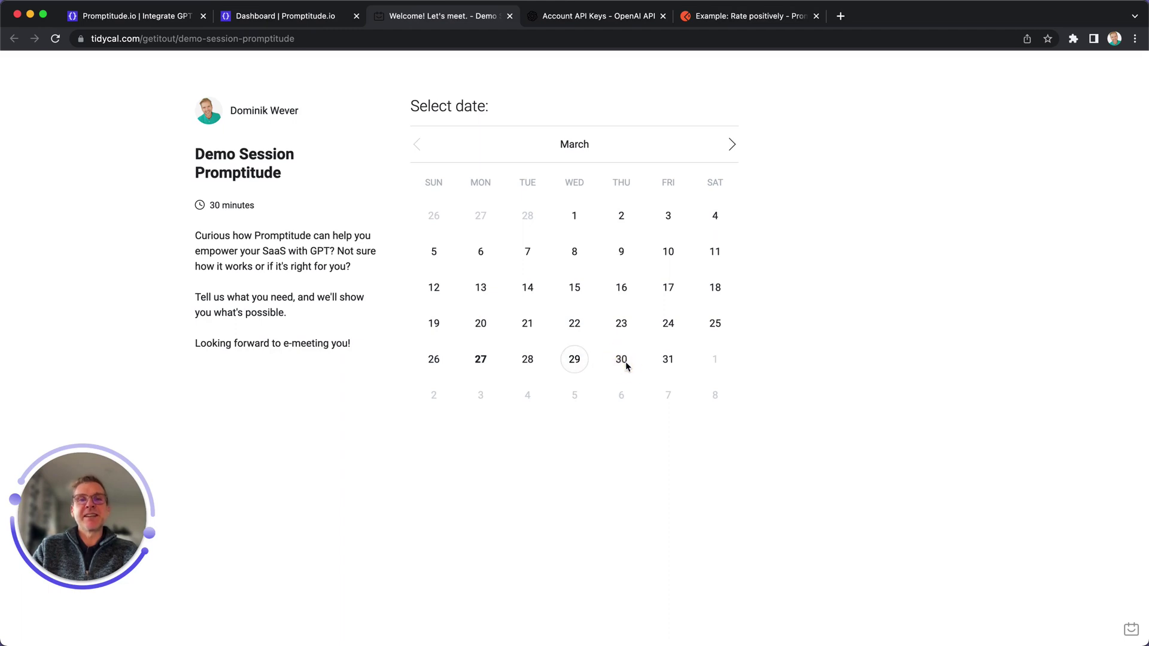
# Pick Wednesday March 29 in the TidyCal calendar to show its Europe/Berlin demo time slots.
pyautogui.click(578, 361)
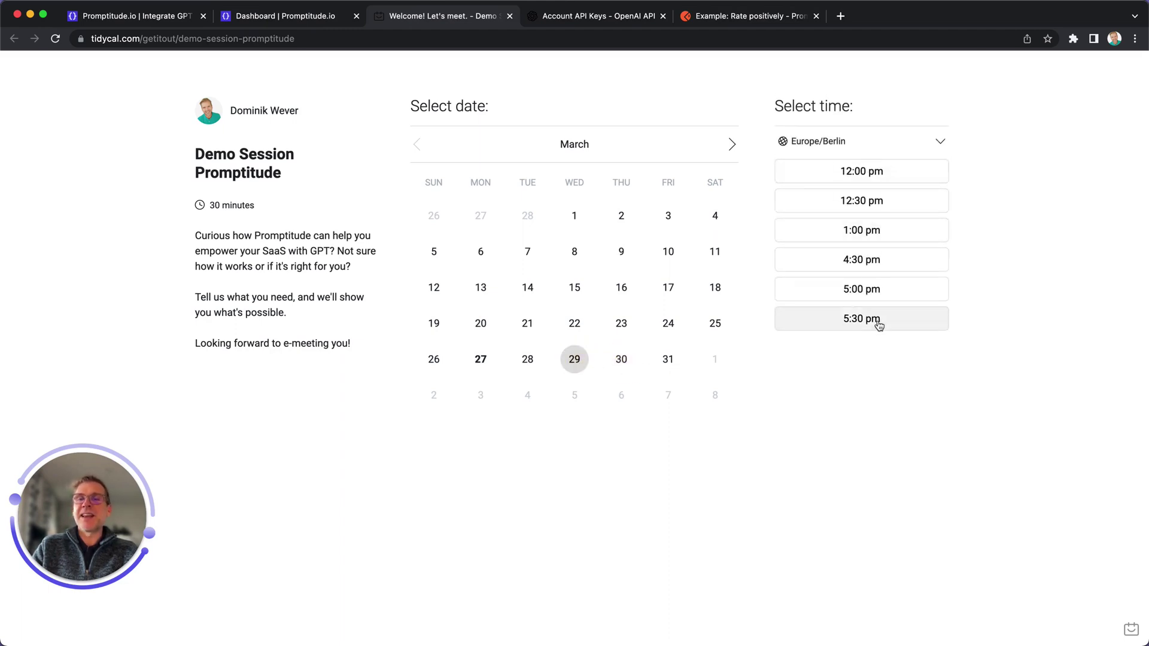